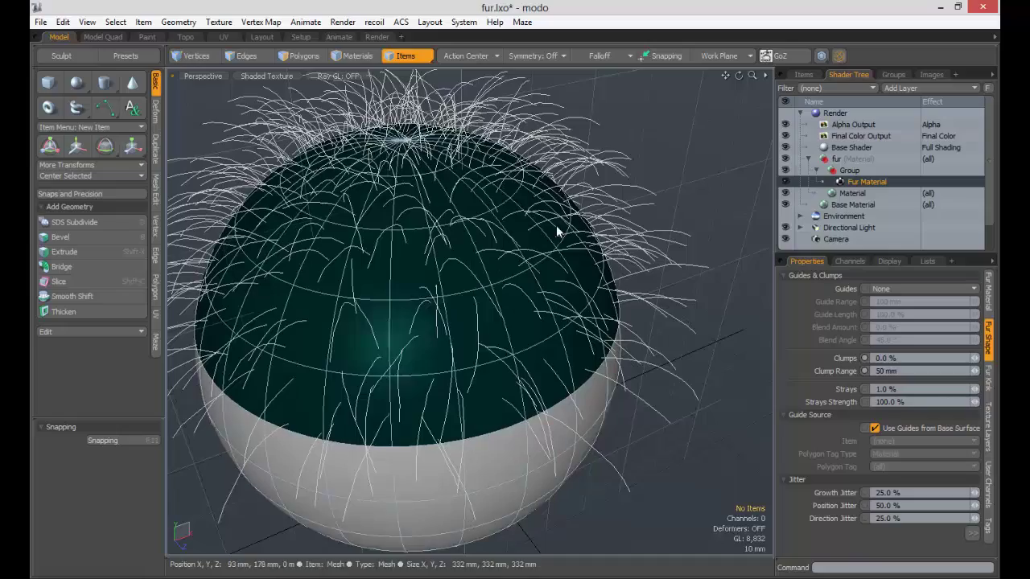
Examine the furry sphere in the viewport and the available Guides options in the fur shape settings.
left_click_drag(584, 230, 513, 211, "alt")
scroll(557, 232, "down", 3)
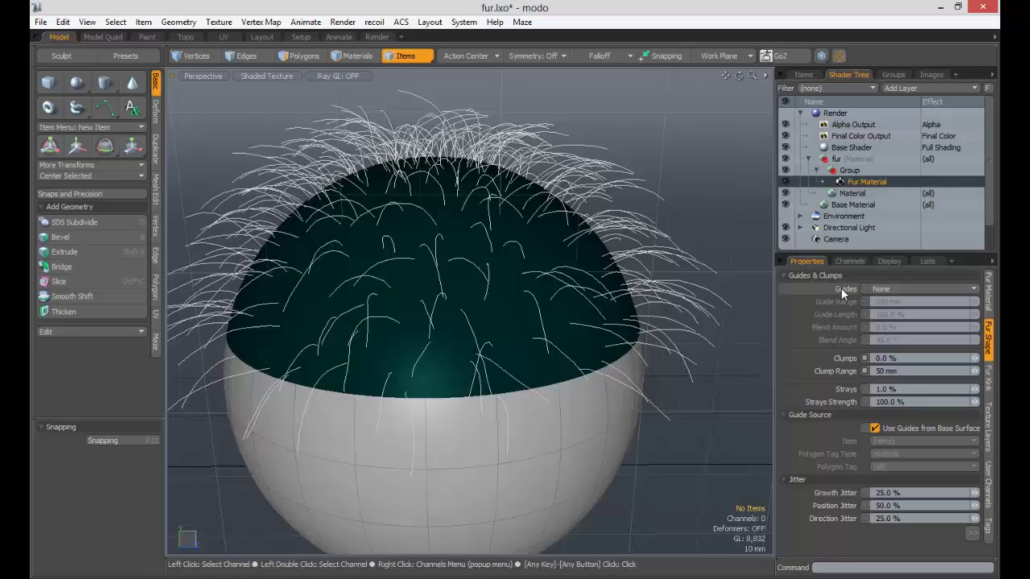
left_click(893, 289)
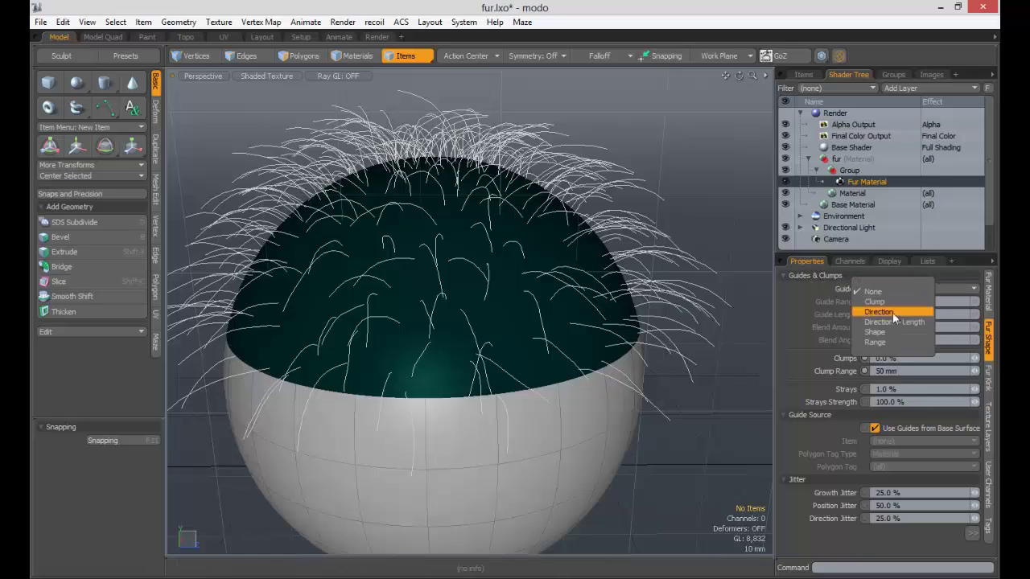
left_click(823, 287)
left_click(857, 275)
left_click(828, 276)
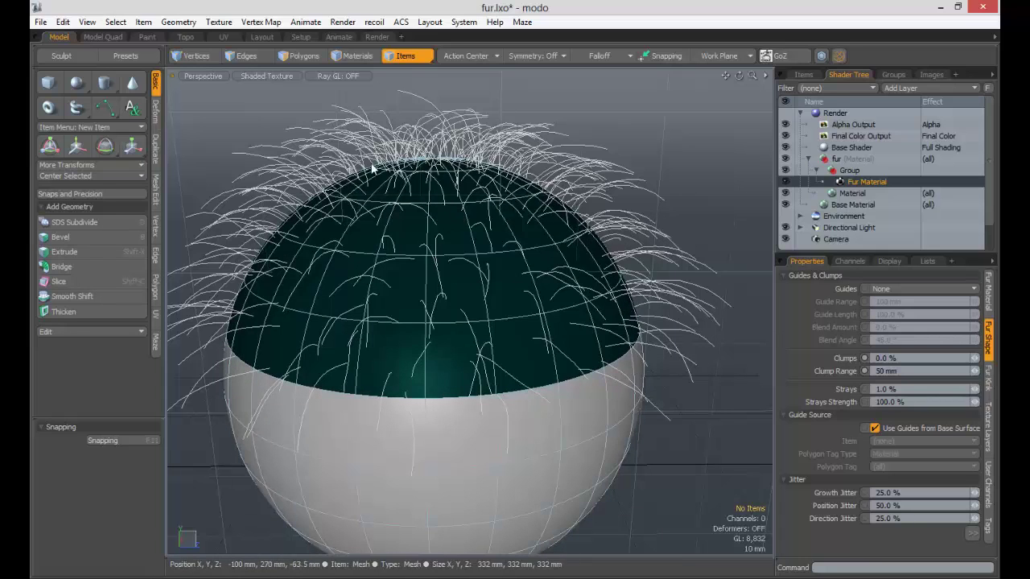
left_click(820, 275)
left_click(822, 274)
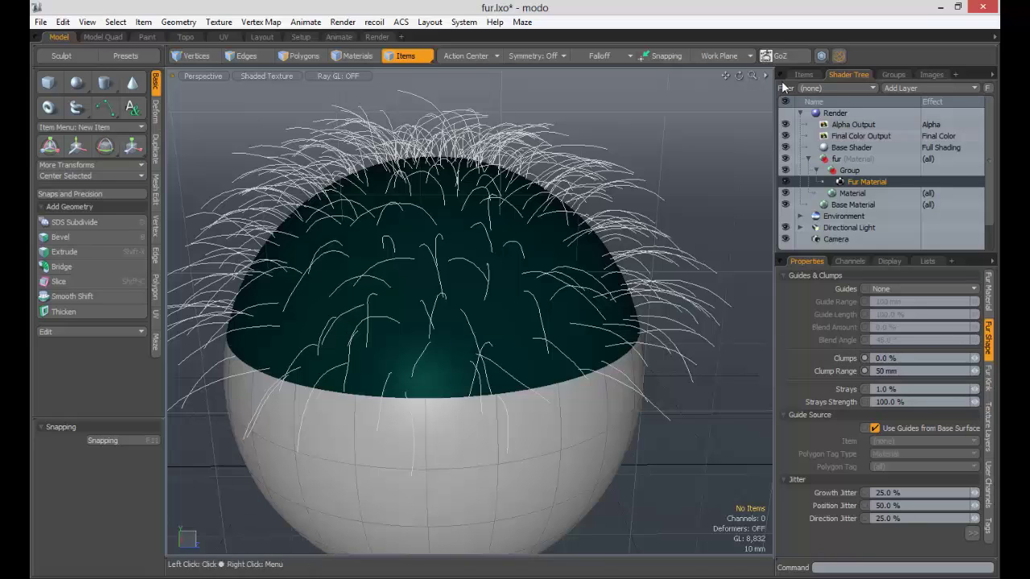
Open the render preview, return to the fur material's shape settings and orbit the previewed fur.
left_click(838, 114)
key("F8")
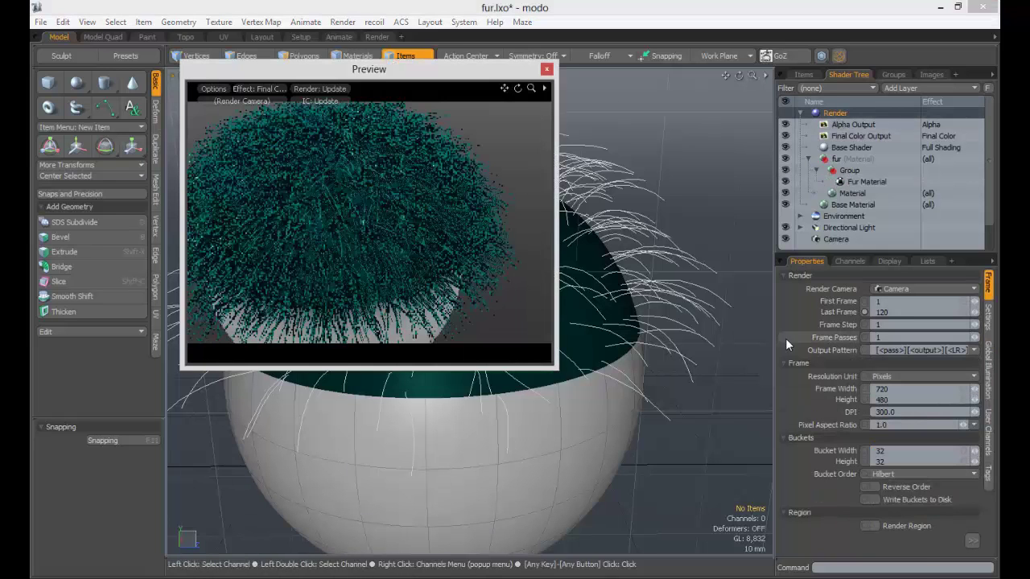
left_click(874, 180)
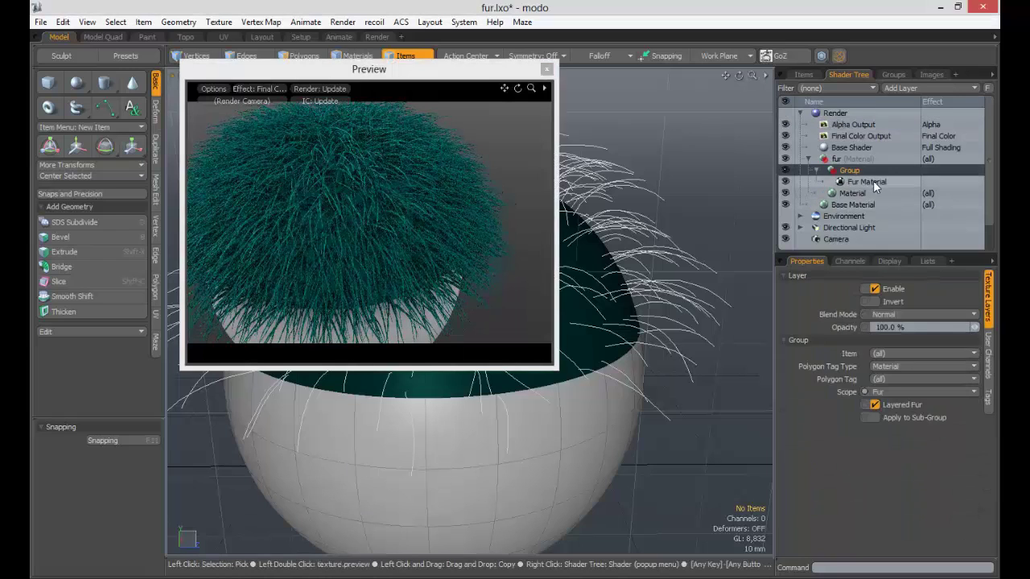
left_click(988, 338)
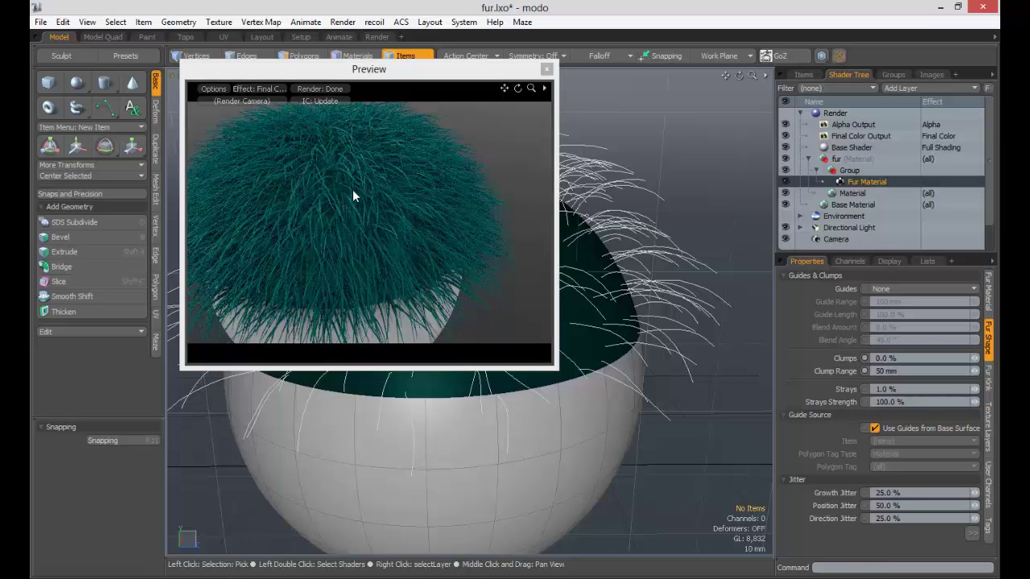
left_click_drag(324, 207, 386, 192, "alt")
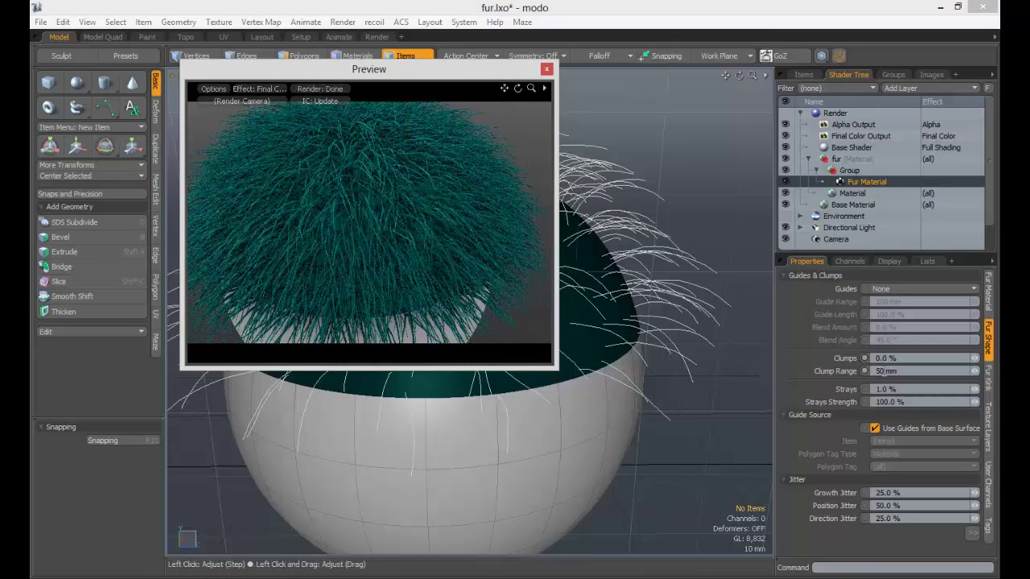
Try fur Clumps at 100 % and at 50 %, checking the clumping from another angle in the preview.
left_click(911, 358)
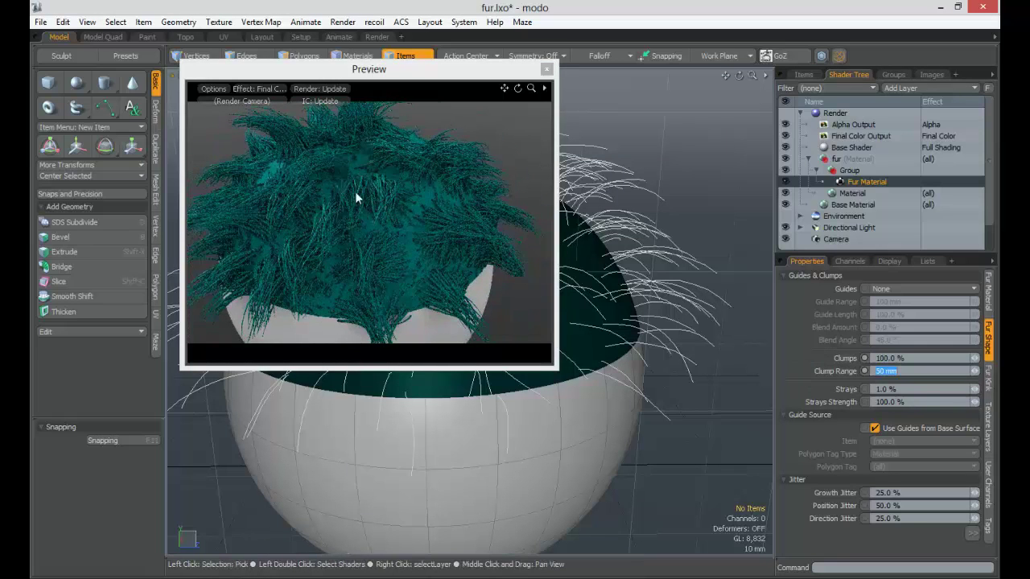
left_click(895, 359)
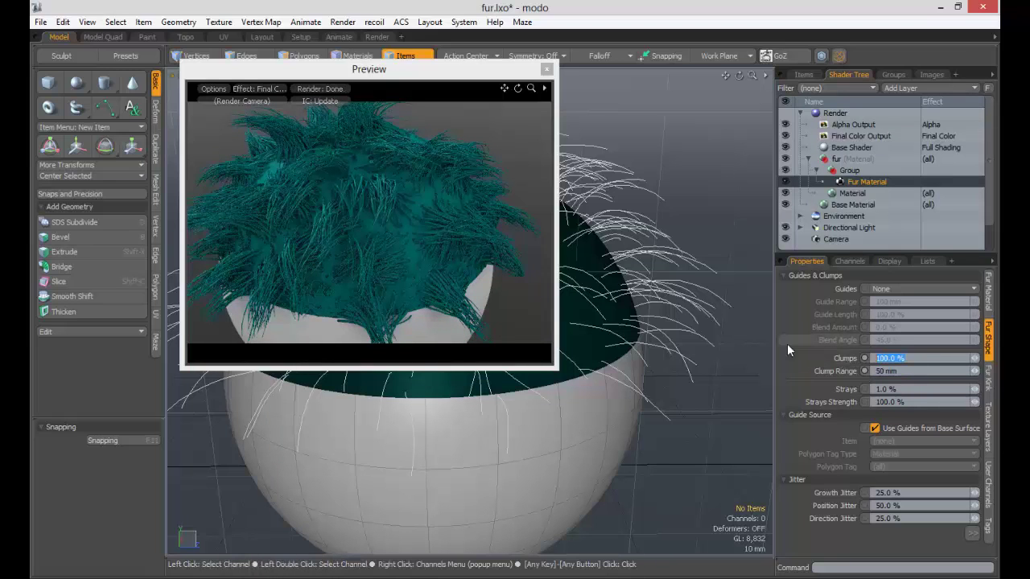
type("50")
key("Tab")
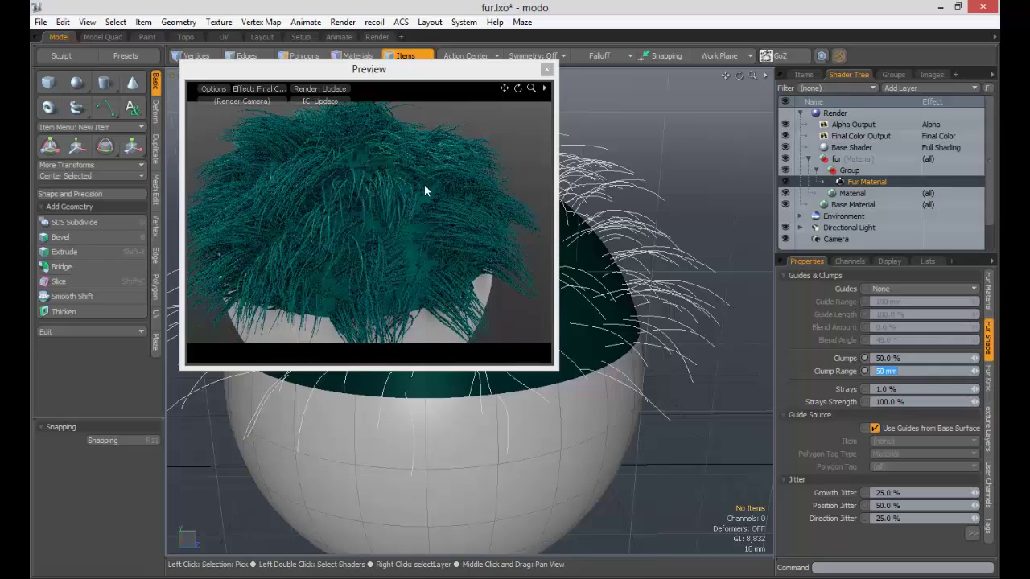
key("shift+Tab")
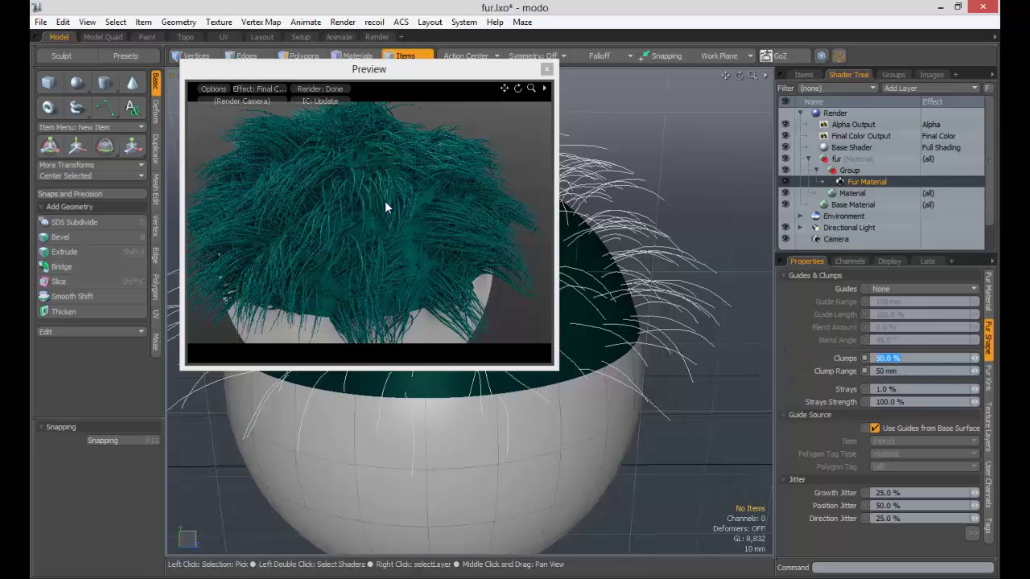
left_click(433, 228)
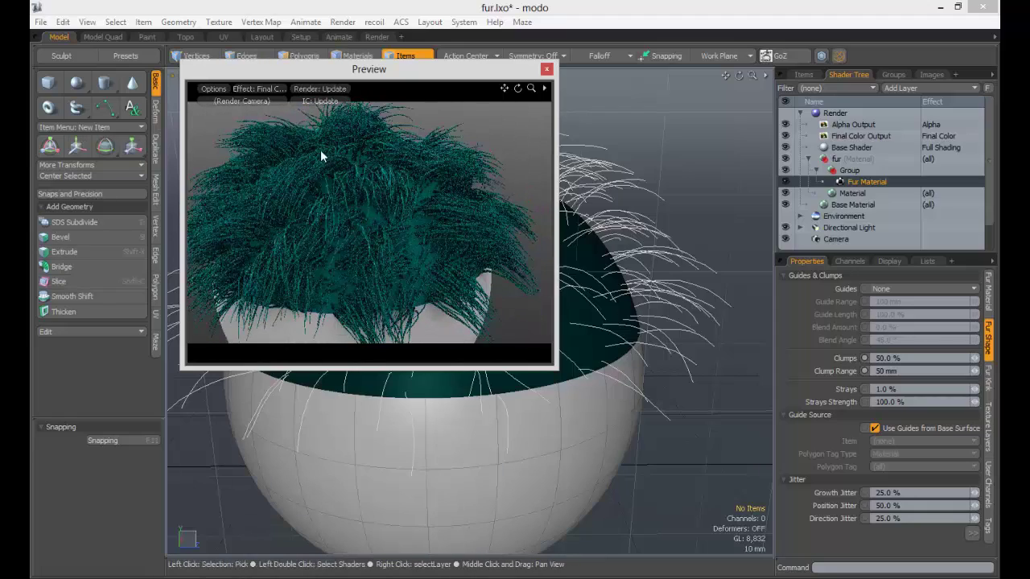
left_click_drag(320, 156, 379, 218, "alt")
Try fur Clumps at 10 % and inspect the strands up close in the preview.
left_click(895, 360)
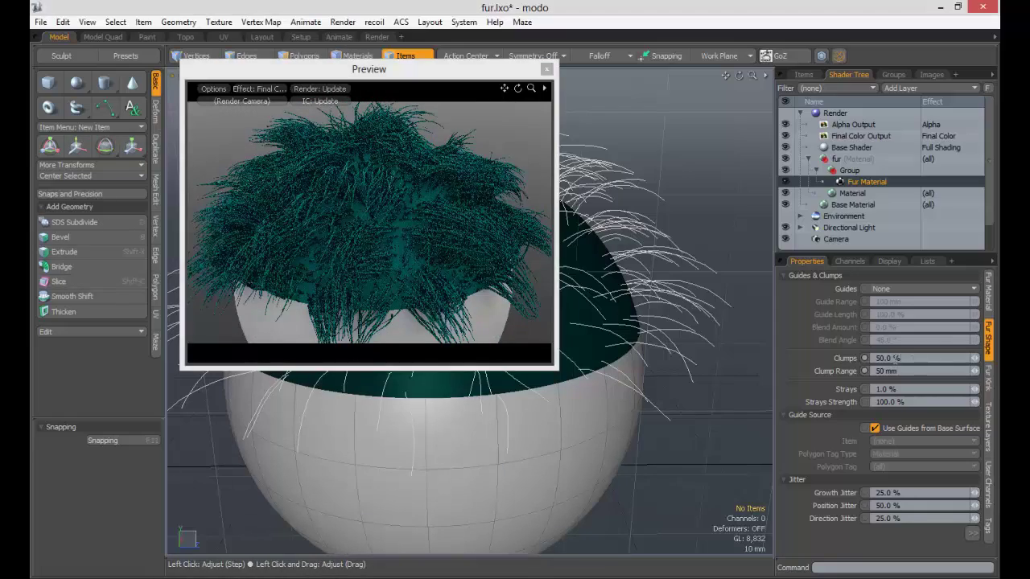
type("10")
key("Tab")
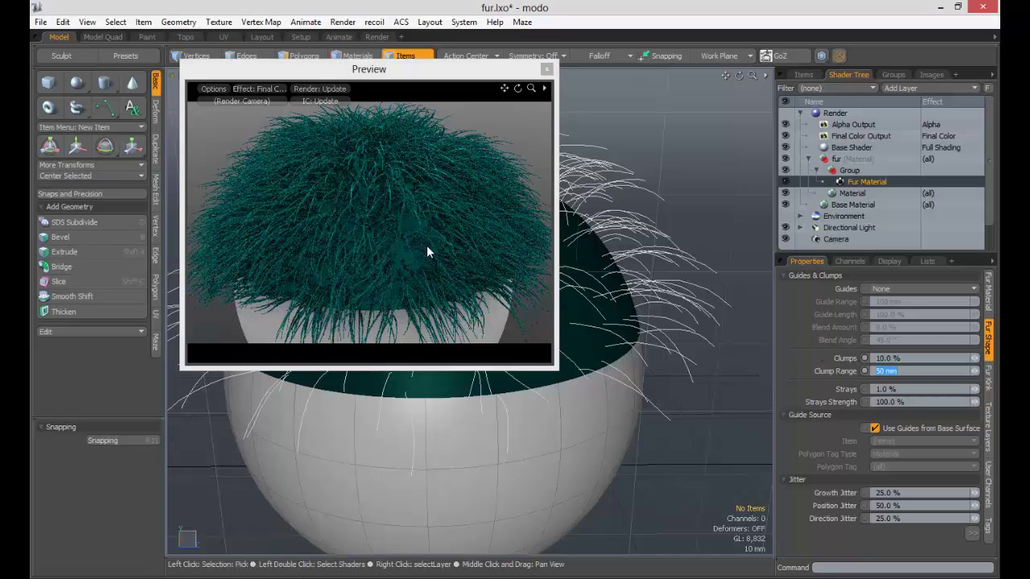
scroll(426, 250, "up", 5)
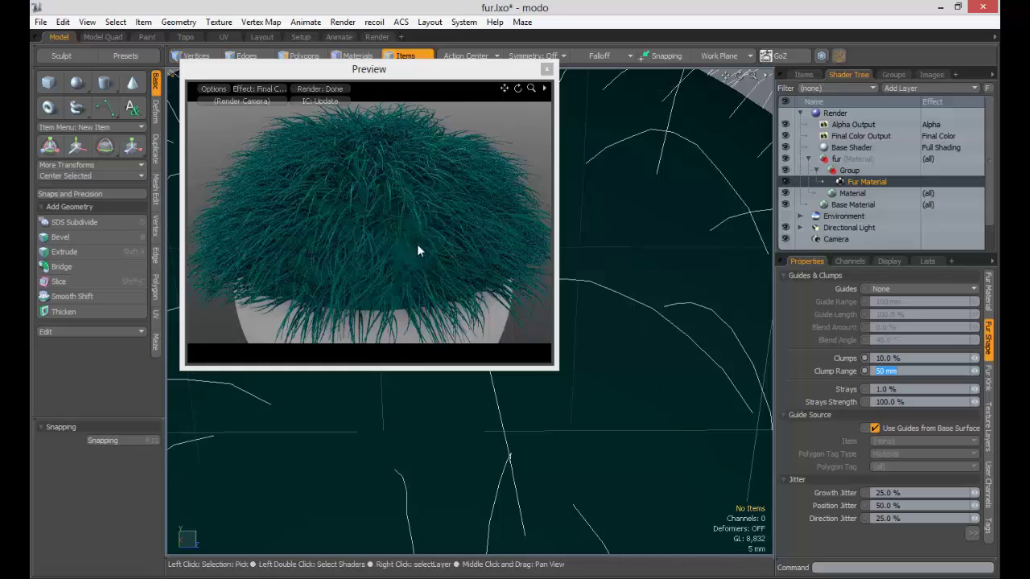
left_click(423, 245)
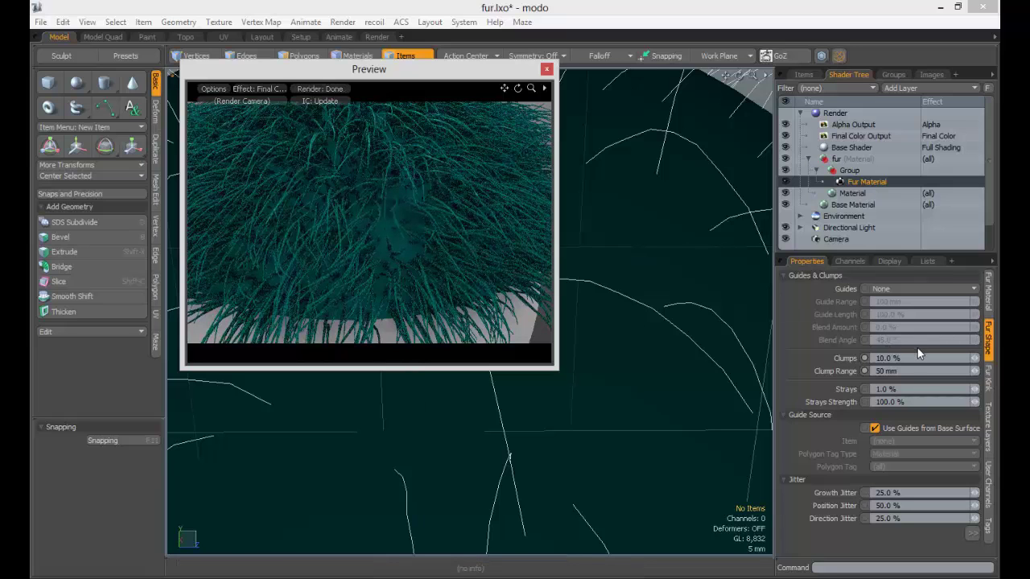
Try fur Clumps at 100 % with a Clump Range of 10 mm.
left_click(817, 359)
type("100")
key("Tab")
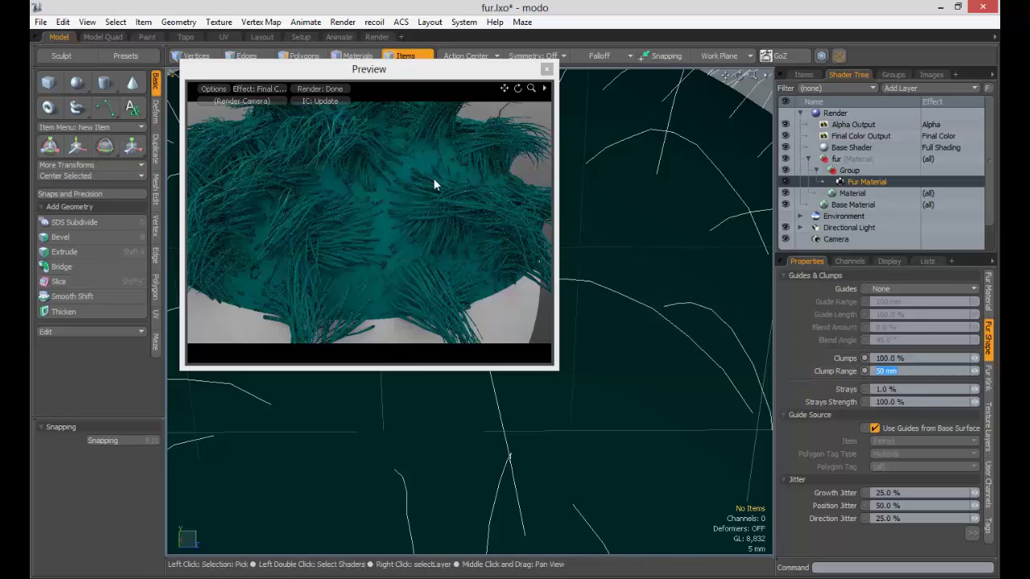
type("10")
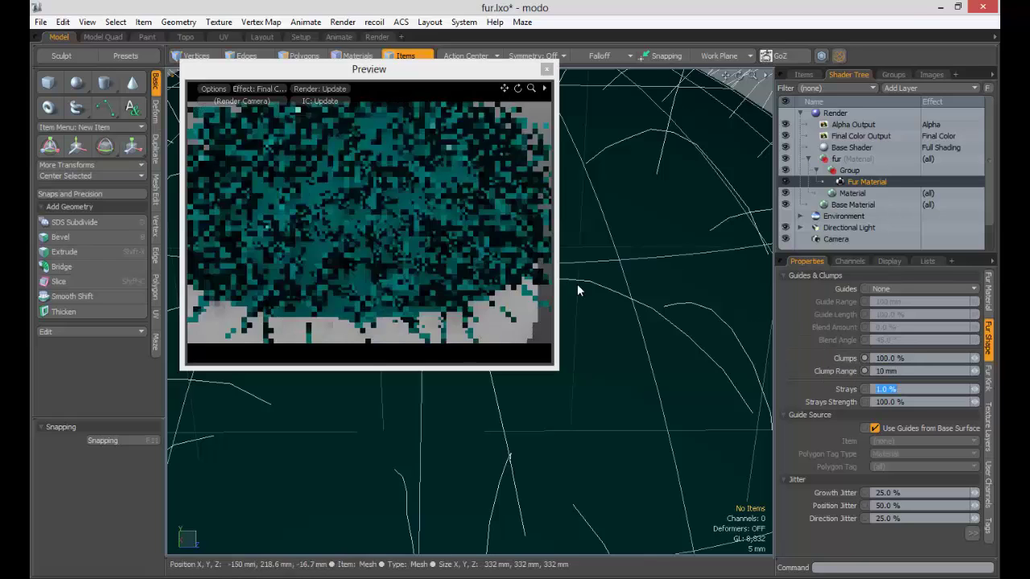
left_click(421, 193)
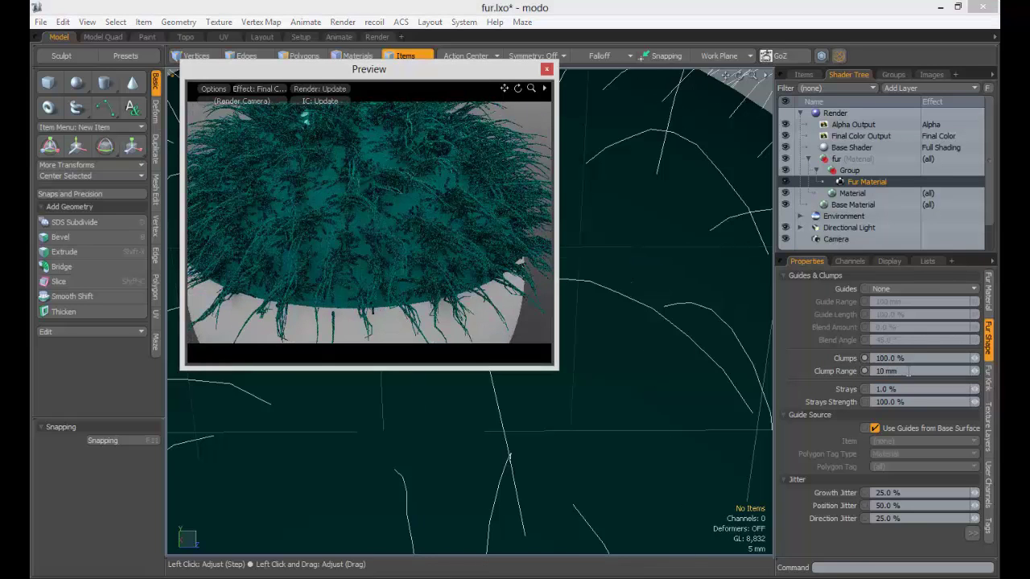
Try a Clump Range of 100 mm for the fur.
left_click(893, 371)
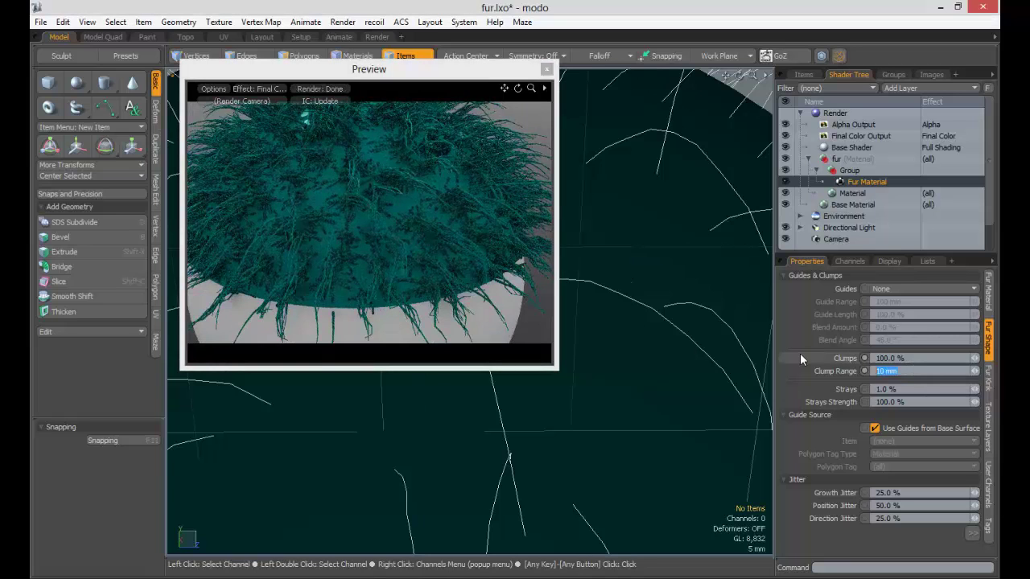
type("100")
left_click(465, 211)
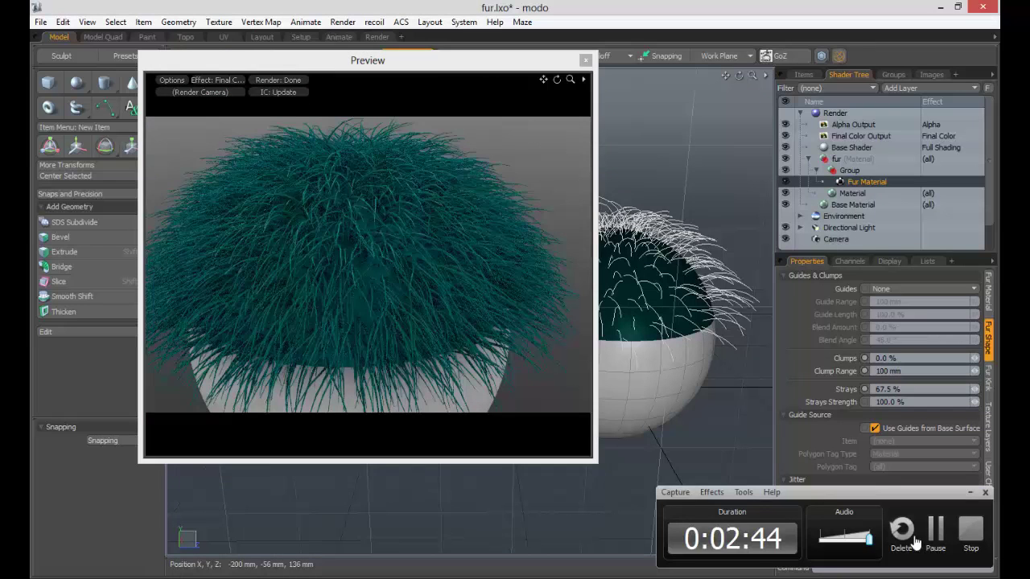
Reset the fur's Clumps, Clump Range and Strays to 0.
left_click_drag(911, 358, 801, 354)
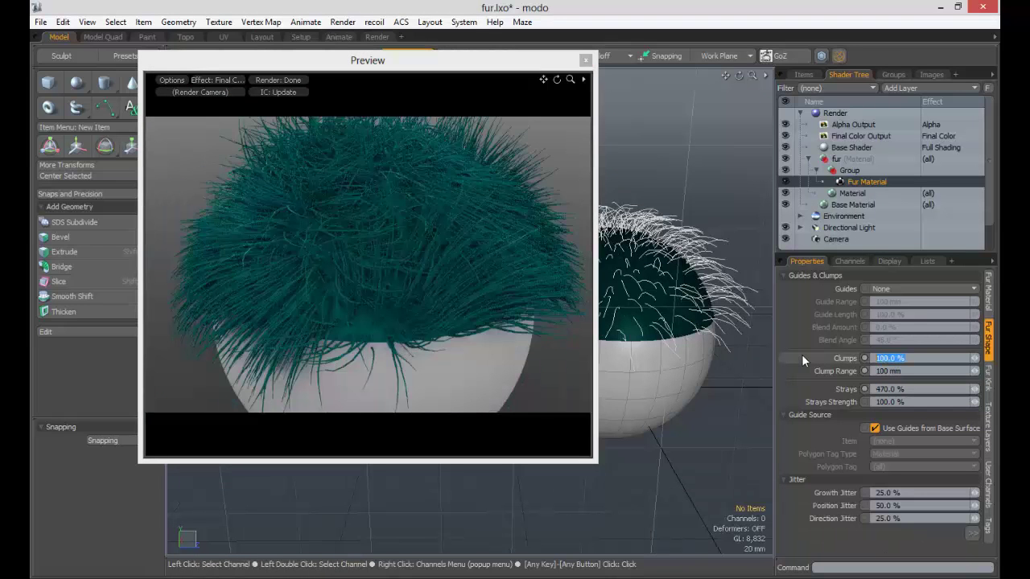
type("0")
key("Tab")
type("0")
key("Tab")
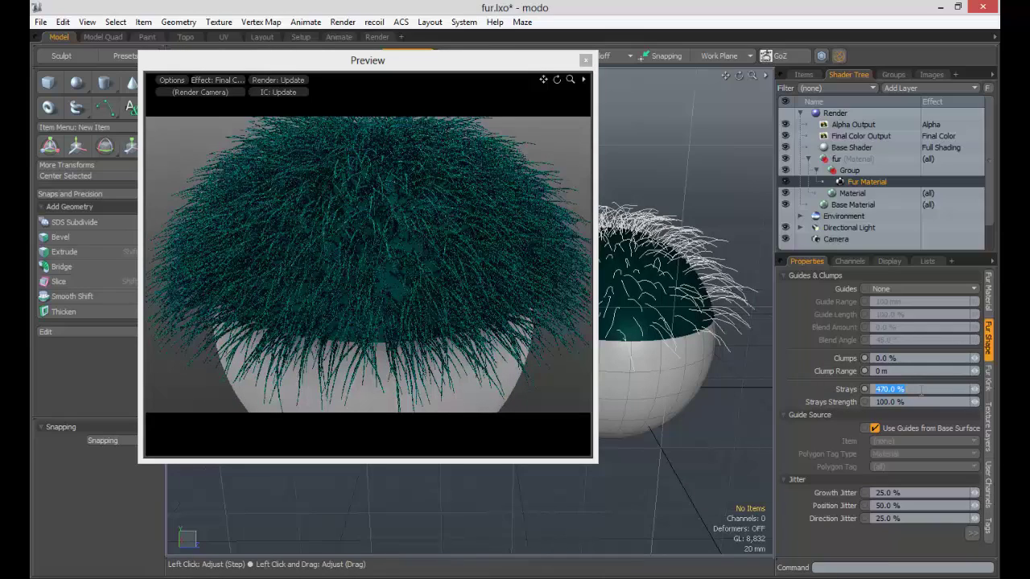
type("0")
key("Tab")
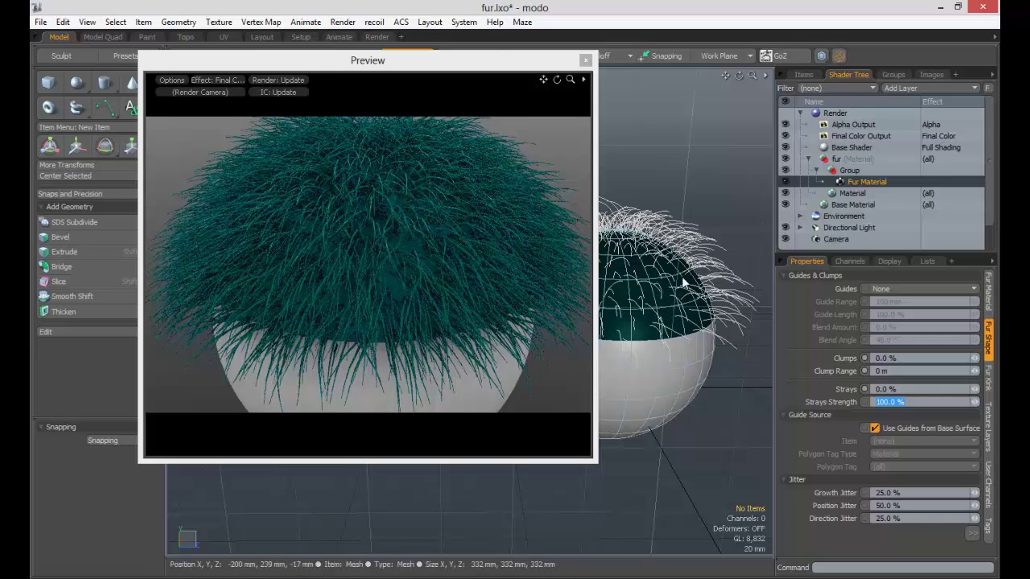
Frame the furry sphere in the viewport and close the render preview.
left_click_drag(633, 274, 698, 275, "ctrl+alt")
left_click_drag(699, 275, 650, 271, "alt+shift")
left_click_drag(650, 272, 670, 286, "alt")
left_click_drag(549, 61, 467, 41)
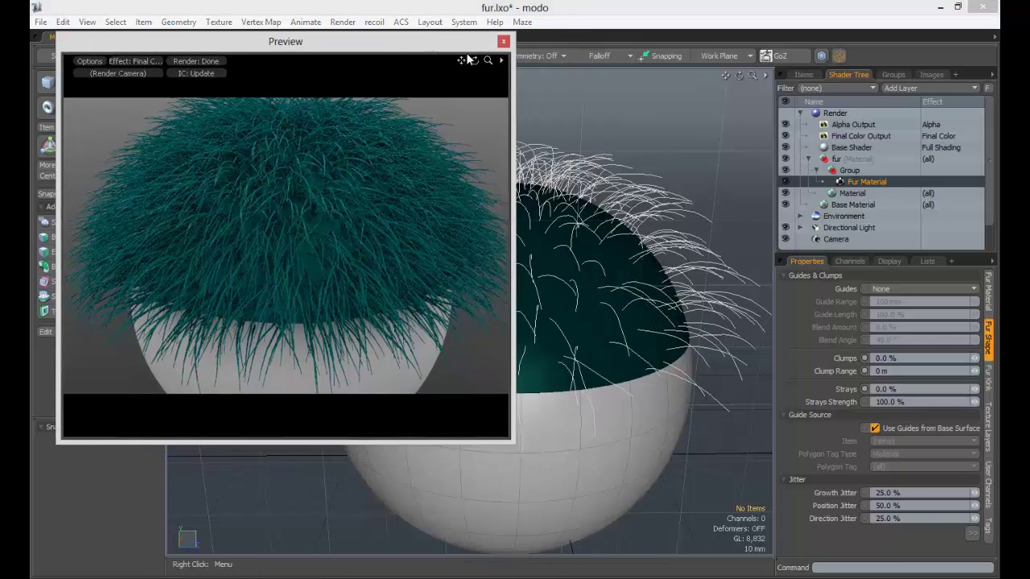
left_click(503, 41)
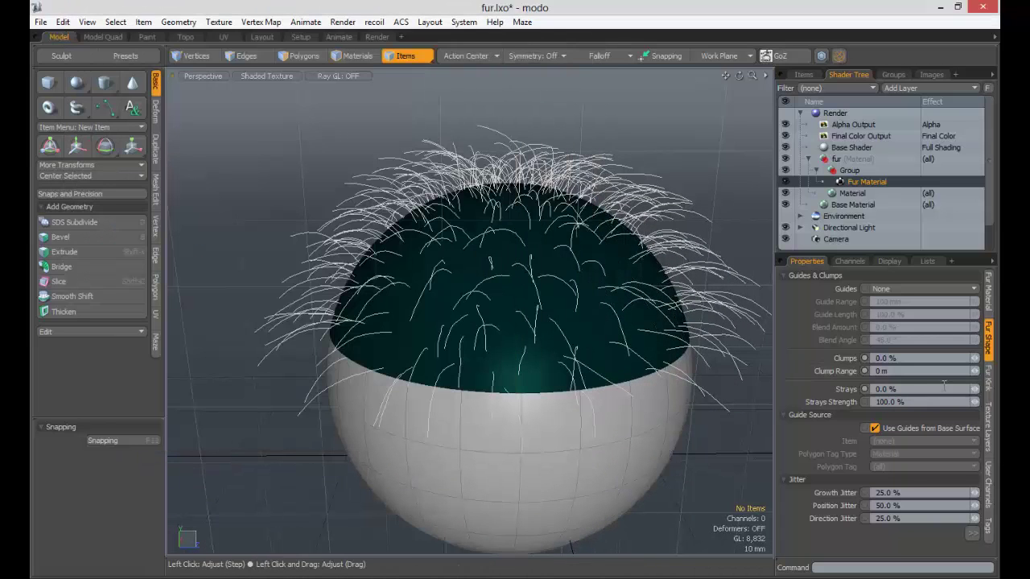
Try raising the fur's Strays to about 150 % while watching the guide hairs.
mouse_move(975, 389)
left_mouse_down()
mouse_move(985, 389)
mouse_move(968, 390)
left_mouse_up()
left_click_drag(977, 389, 981, 390)
left_click_drag(977, 388, 1027, 388)
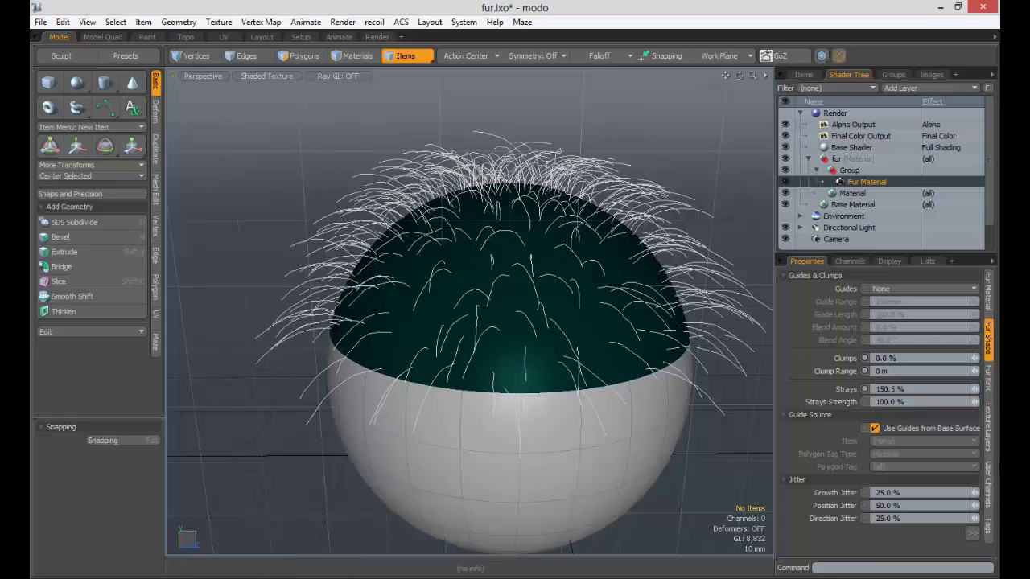
Adjust the fur's Strays to 23.5 % and Strays Strength to 168 %.
left_click_drag(975, 389, 908, 356)
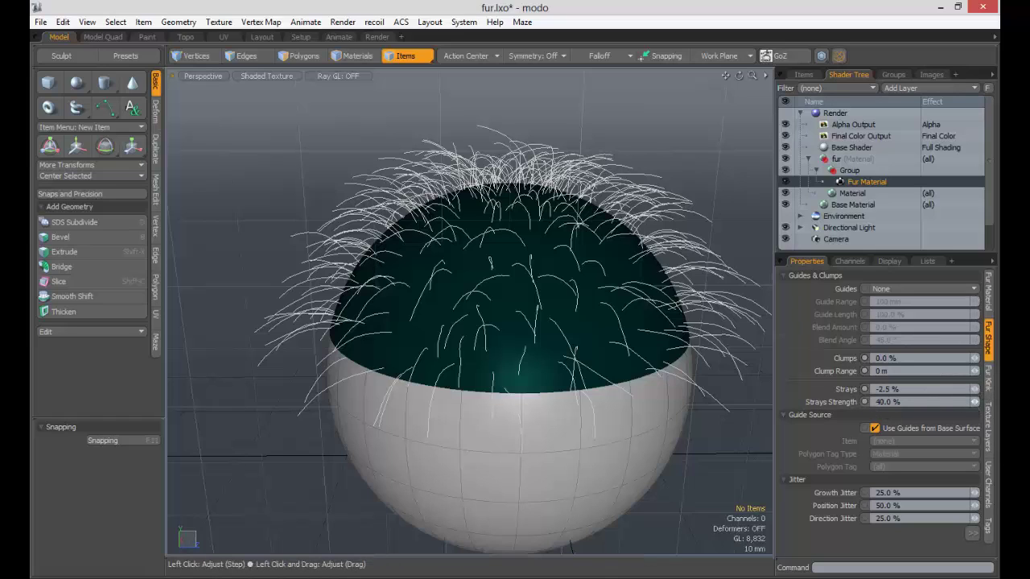
mouse_move(975, 402)
left_mouse_down()
mouse_move(996, 389)
mouse_move(986, 390)
mouse_move(1021, 389)
mouse_move(970, 389)
left_mouse_up()
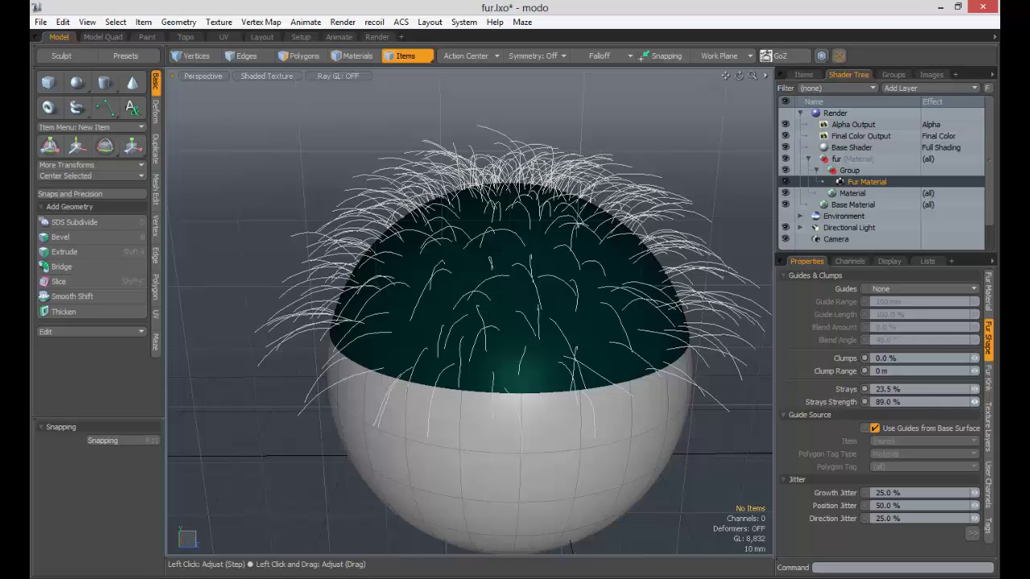
left_click_drag(926, 402, 986, 403)
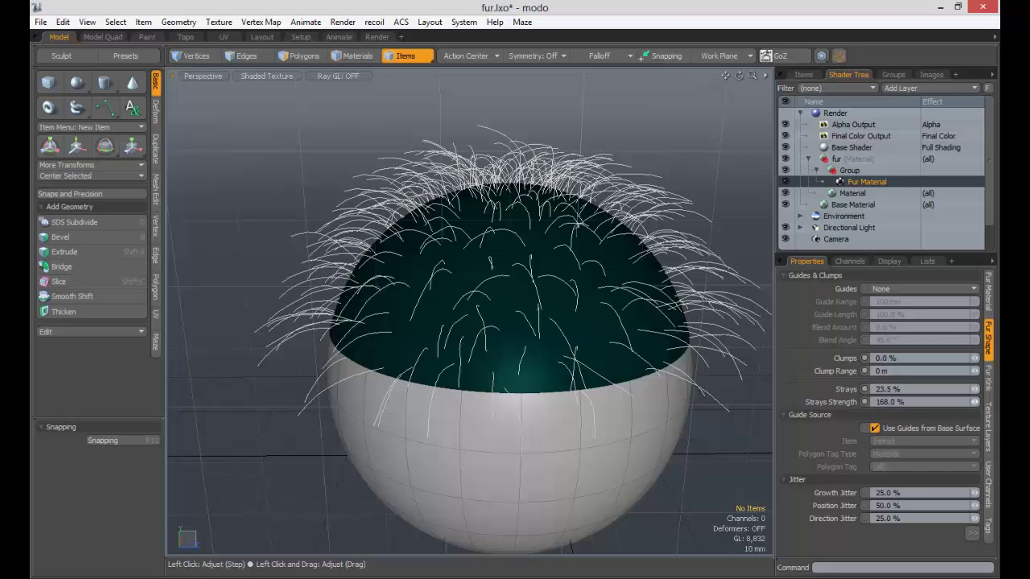
Collapse the Guides & Clumps and Guide Source groups to reach the full Jitter and Bend settings.
left_click(827, 276)
left_click(818, 287)
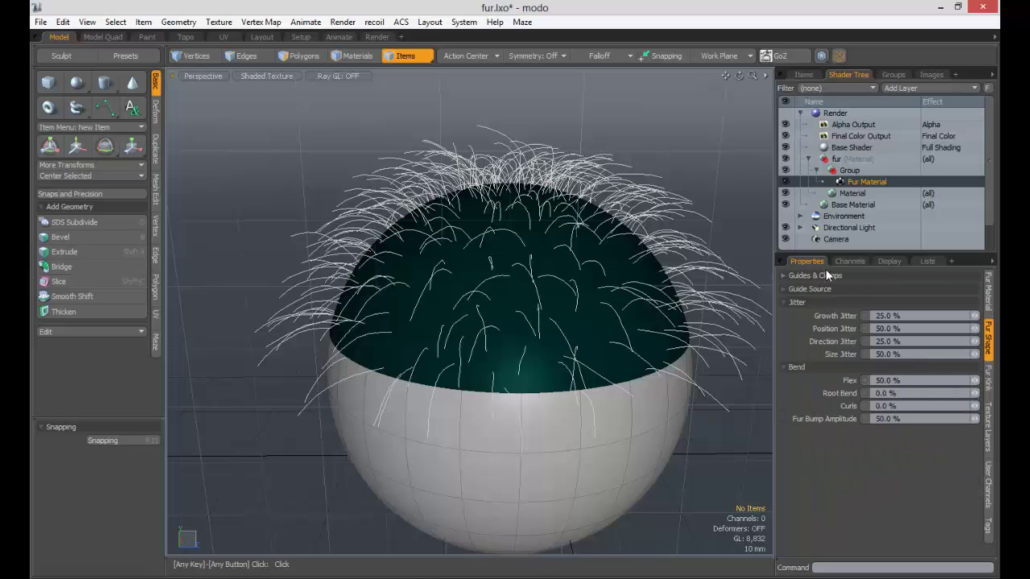
left_click(816, 275)
left_click(827, 276)
left_click(822, 288)
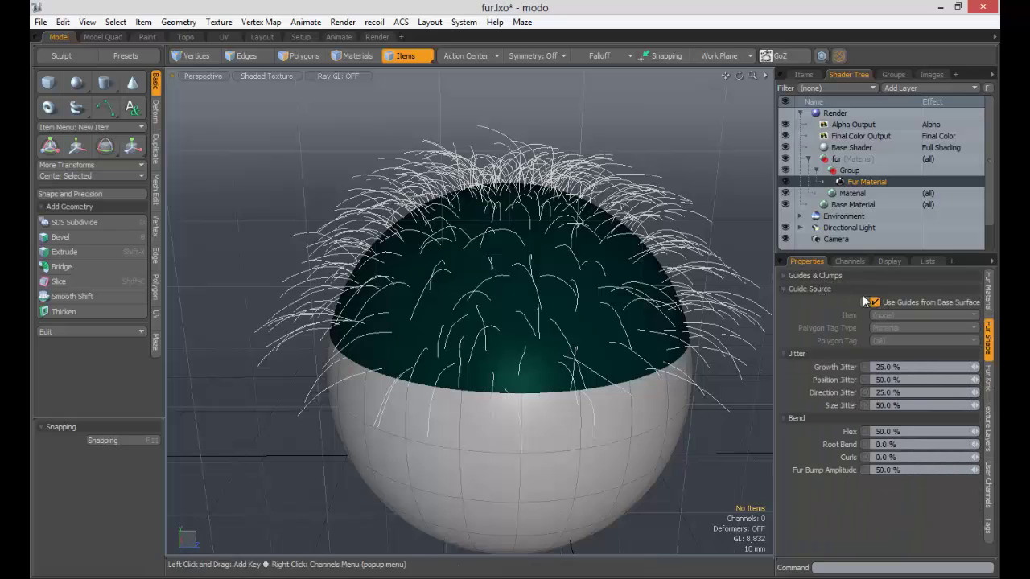
left_click(821, 286)
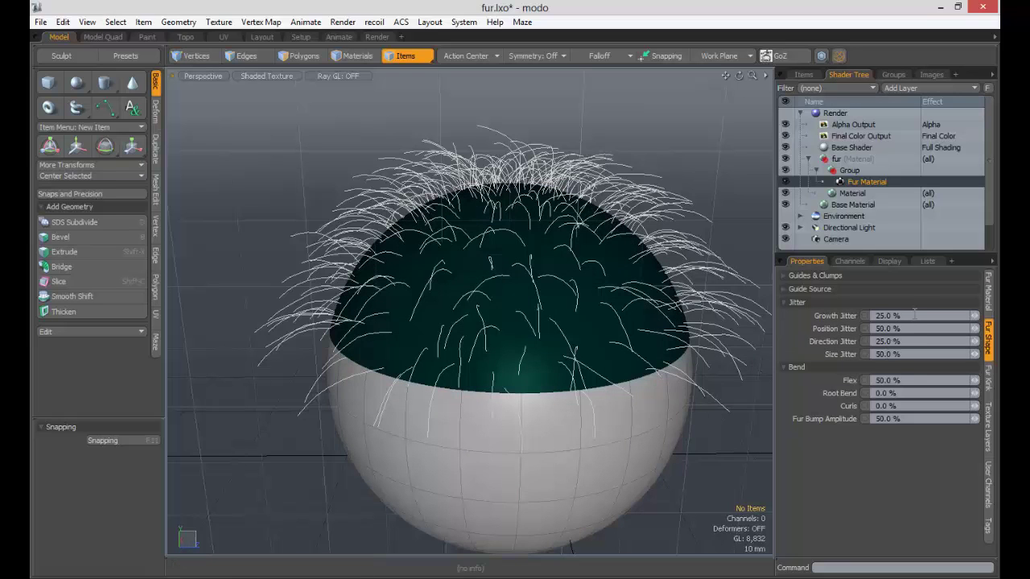
Set the fur's Growth Jitter, Position Jitter and Direction Jitter to 0 %.
type("0")
key("Tab")
type("0")
key("Tab")
type("0")
key("Tab")
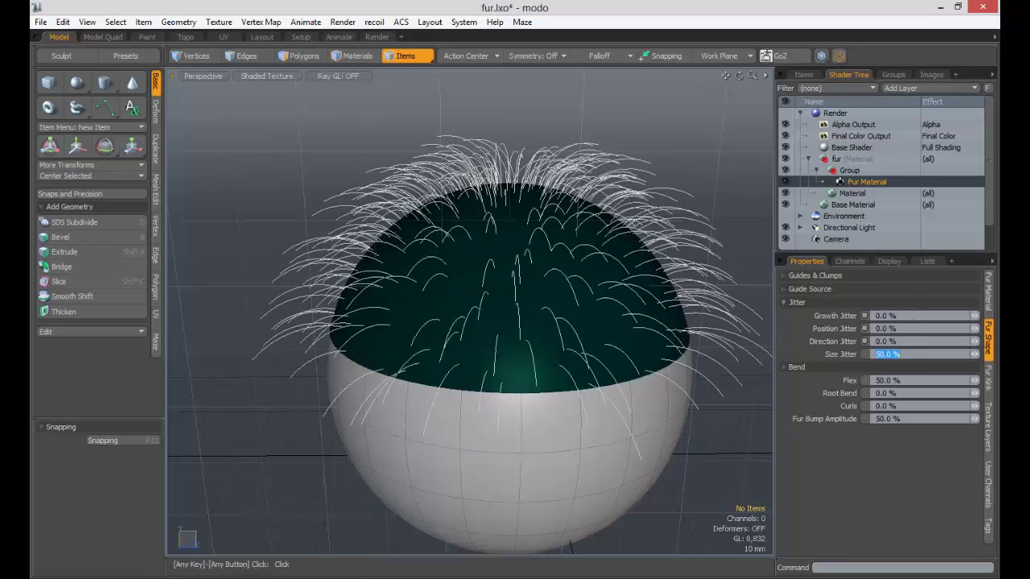
Set the fur's Size Jitter to 0 % and view the whole furry sphere.
key("Tab")
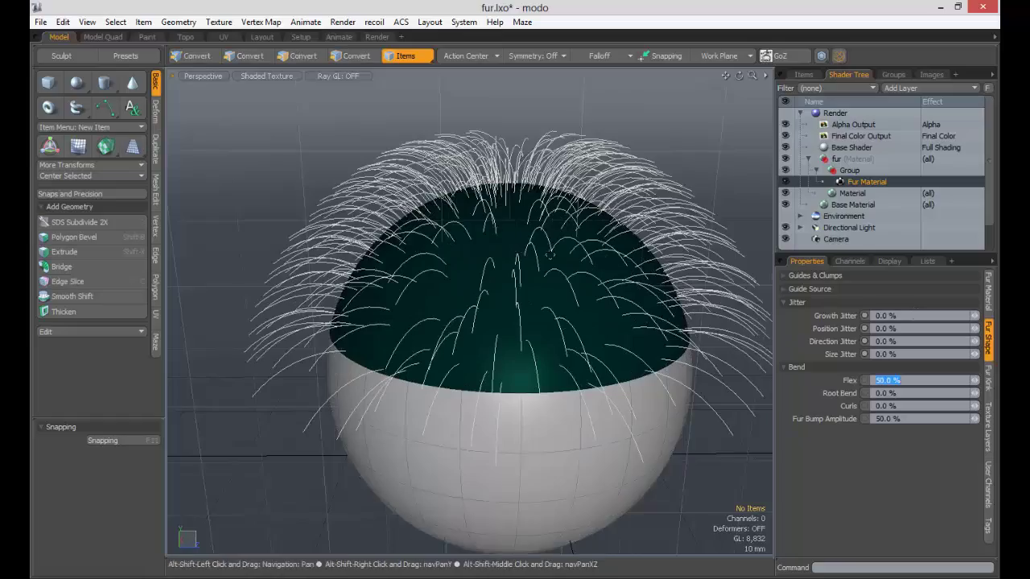
left_click_drag(522, 255, 576, 231, "alt")
mouse_move(576, 231)
left_mouse_down("alt")
mouse_move(510, 236)
mouse_move(572, 247)
left_mouse_up("alt")
left_click_drag(550, 285, 547, 317, "ctrl+alt")
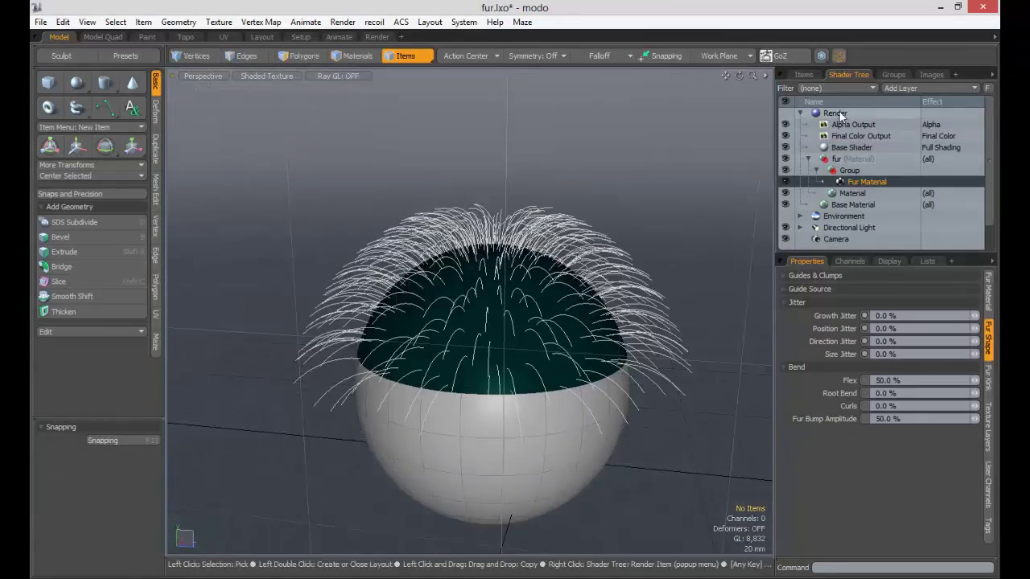
Check the jitter-free fur in a render preview, return to the Fur Material's Jitter settings and close the preview.
left_click(839, 114)
key("F8")
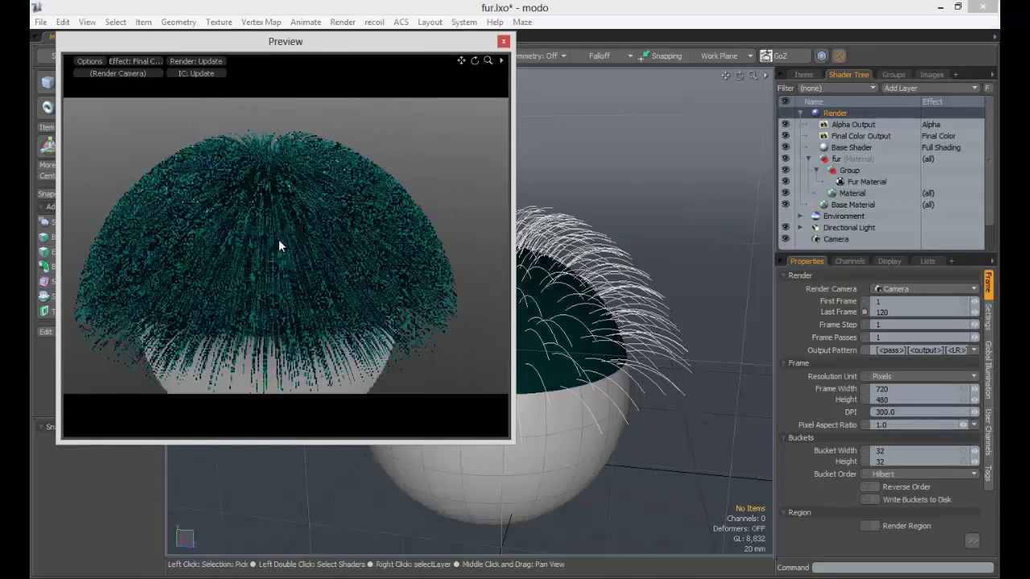
left_click(866, 182)
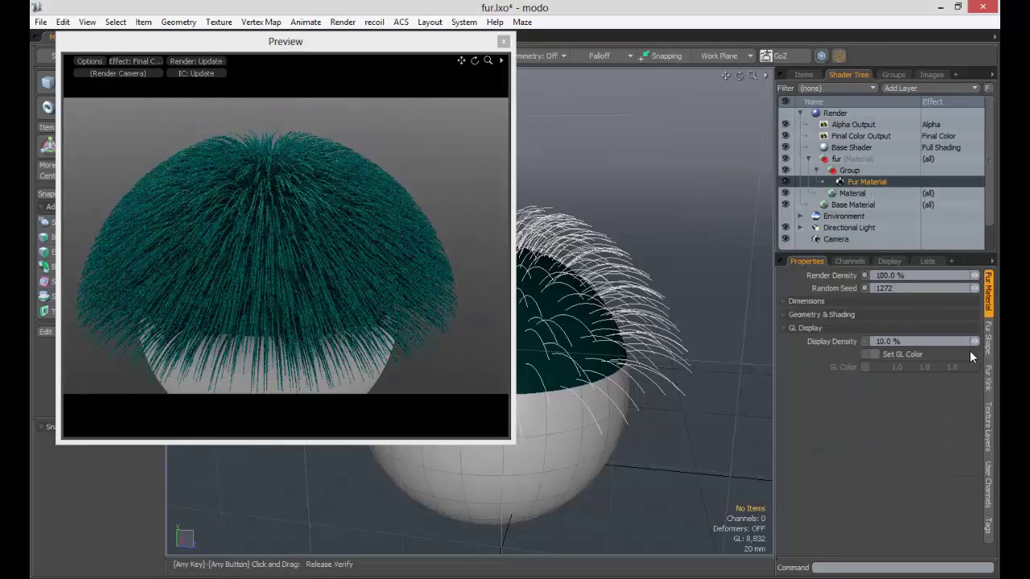
left_click(989, 359)
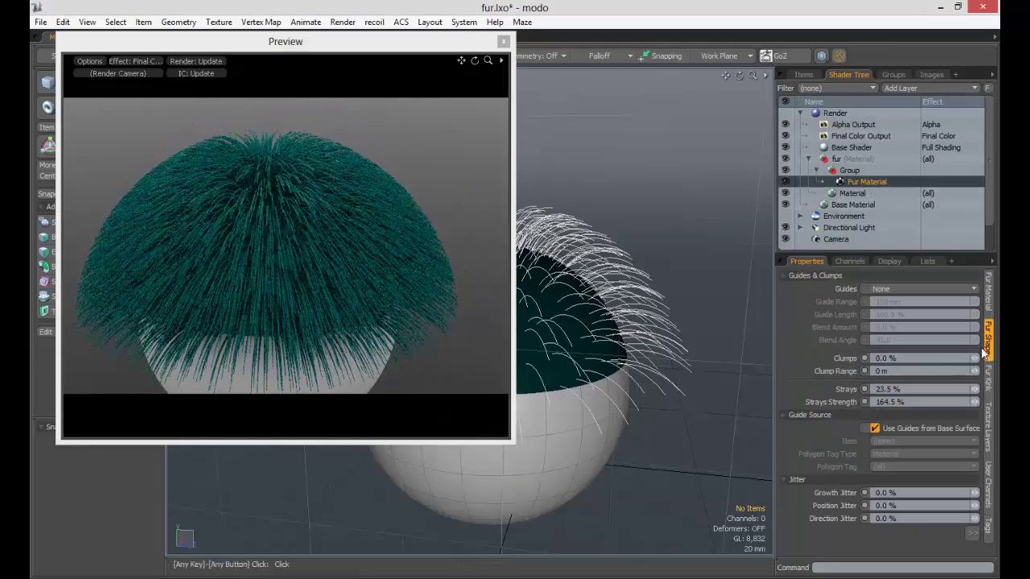
left_click(841, 277)
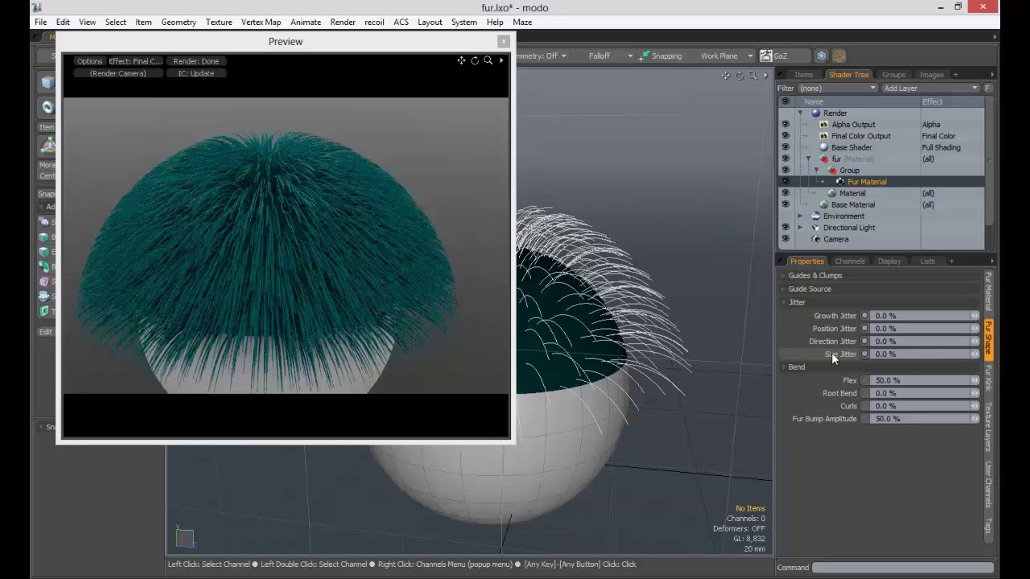
left_click(503, 41)
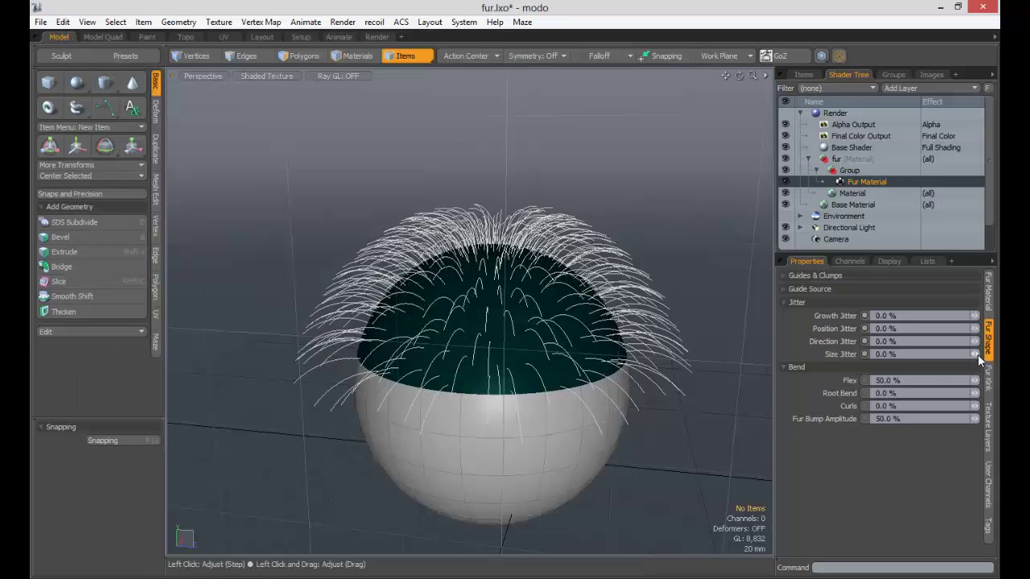
Try a Size Jitter of 58.5 % on the fur, inspect the hair lengths, and reset it to 0 %.
left_click_drag(977, 354, 1000, 354)
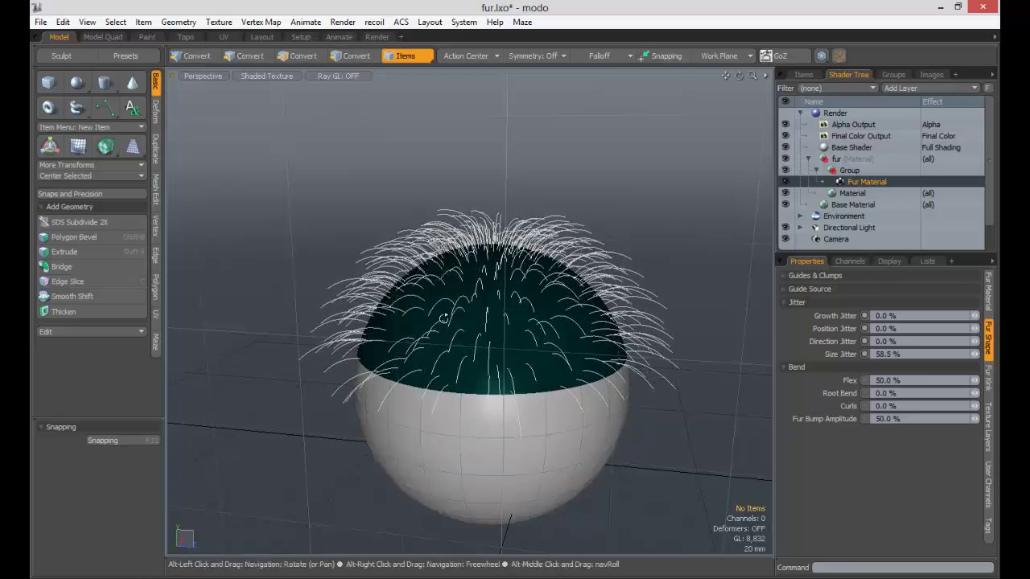
left_click_drag(446, 320, 480, 297, "alt")
left_click_drag(480, 298, 496, 283, "ctrl+alt")
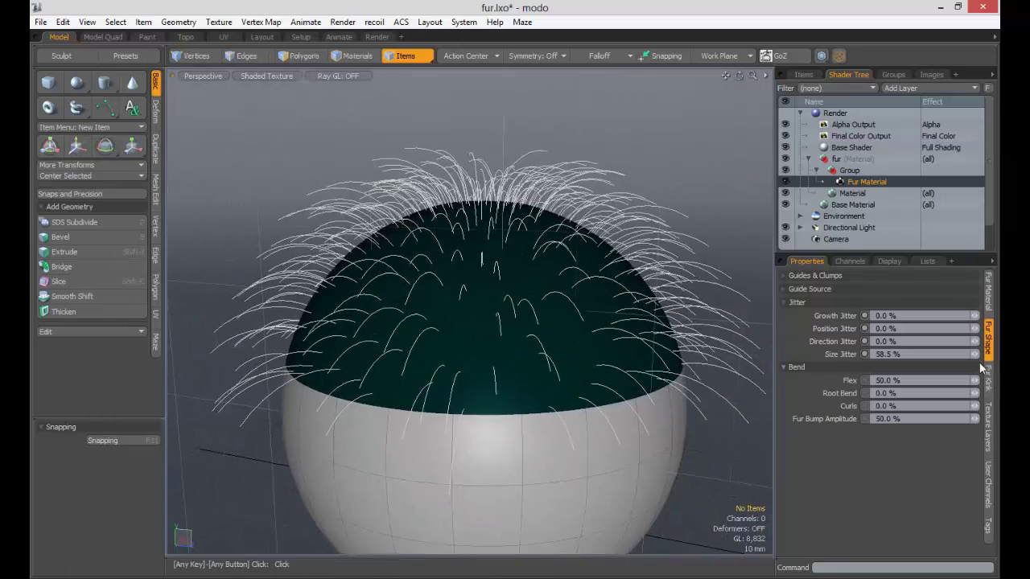
left_click_drag(975, 354, 972, 344)
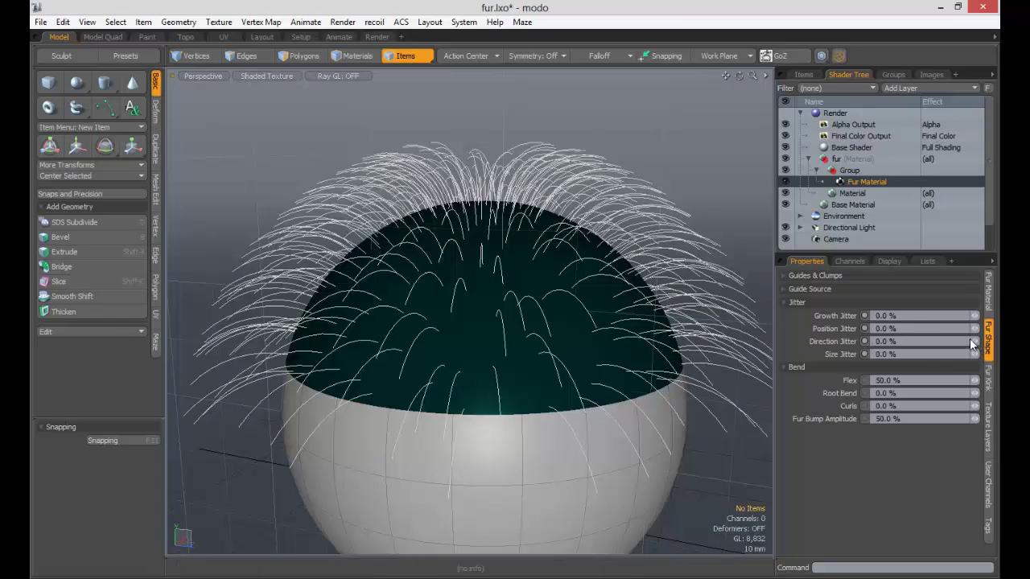
Try varying the fur's Direction Jitter and inspect the guide hairs from several angles around the sphere.
left_click_drag(975, 342, 977, 340)
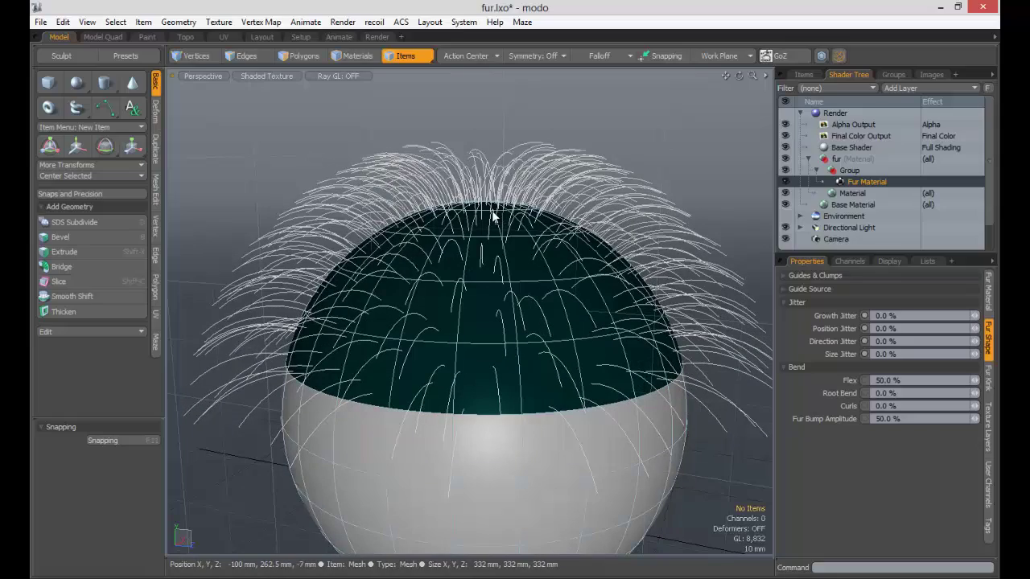
left_click_drag(519, 298, 574, 274, "alt")
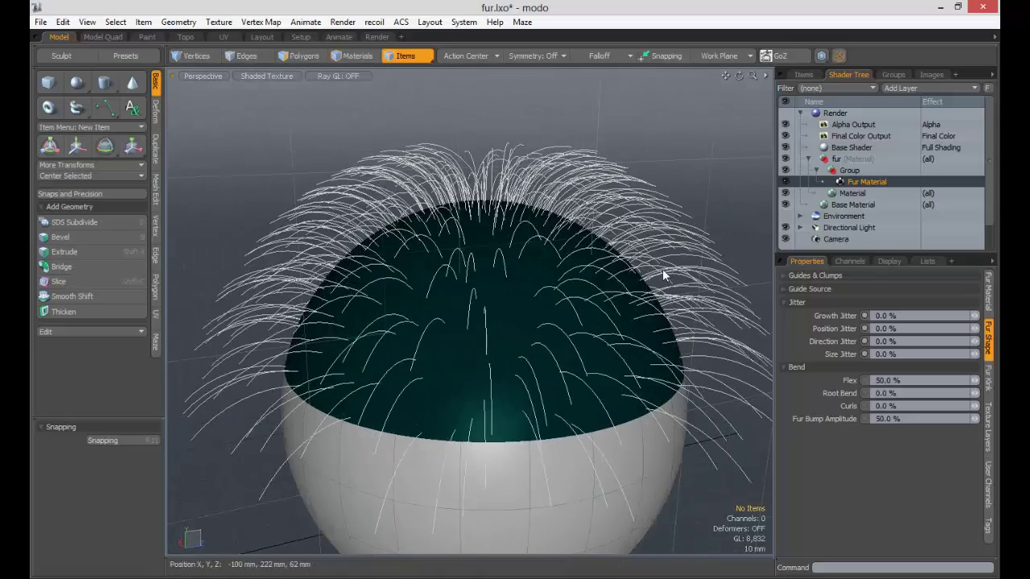
left_click_drag(318, 250, 523, 236, "alt")
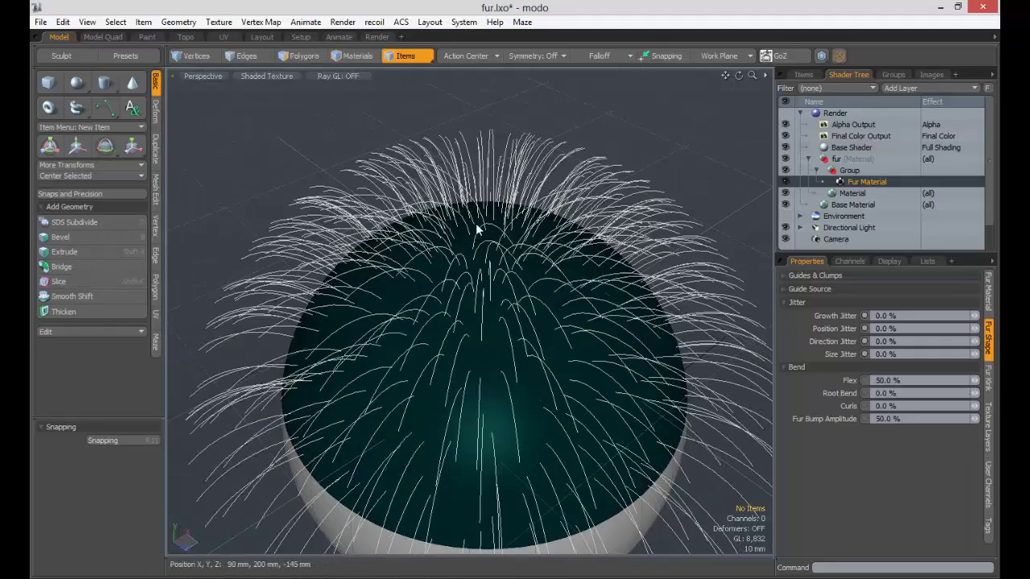
left_click(445, 225)
left_click_drag(445, 226, 477, 282, "alt")
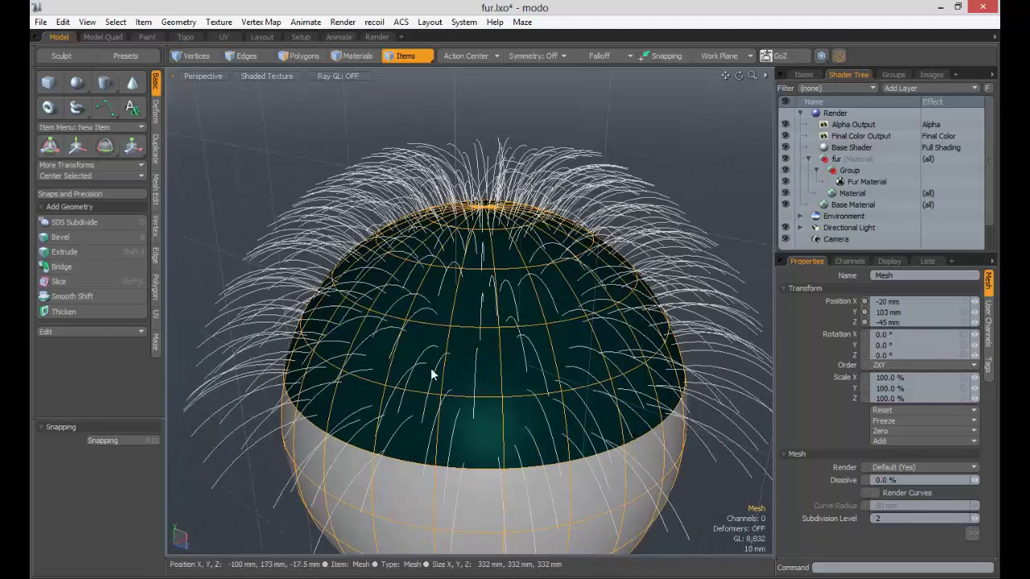
Reopen the Fur Material's Jitter settings, vary Direction Jitter again and reset it to 0 %.
left_click(865, 182)
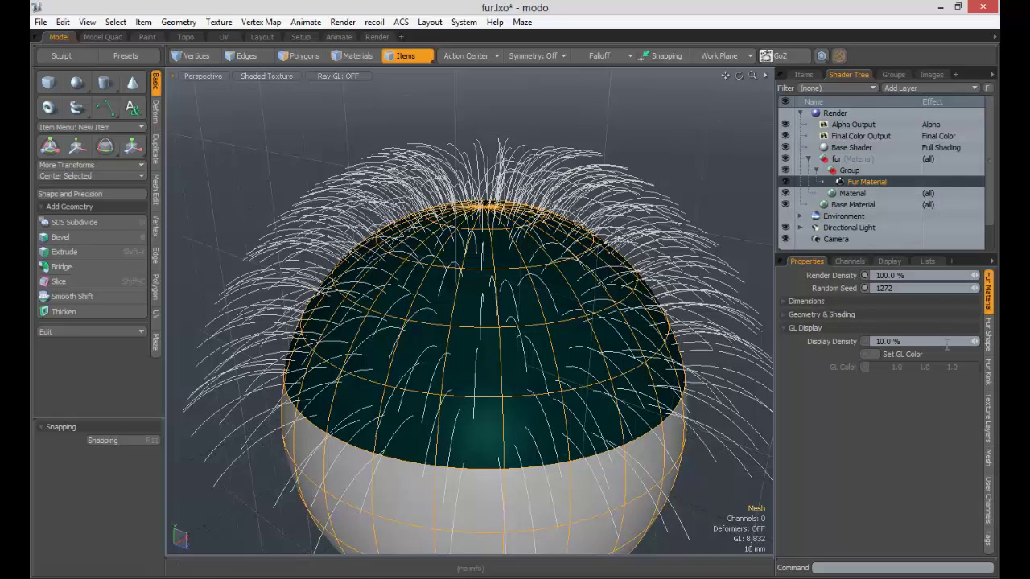
left_click(989, 344)
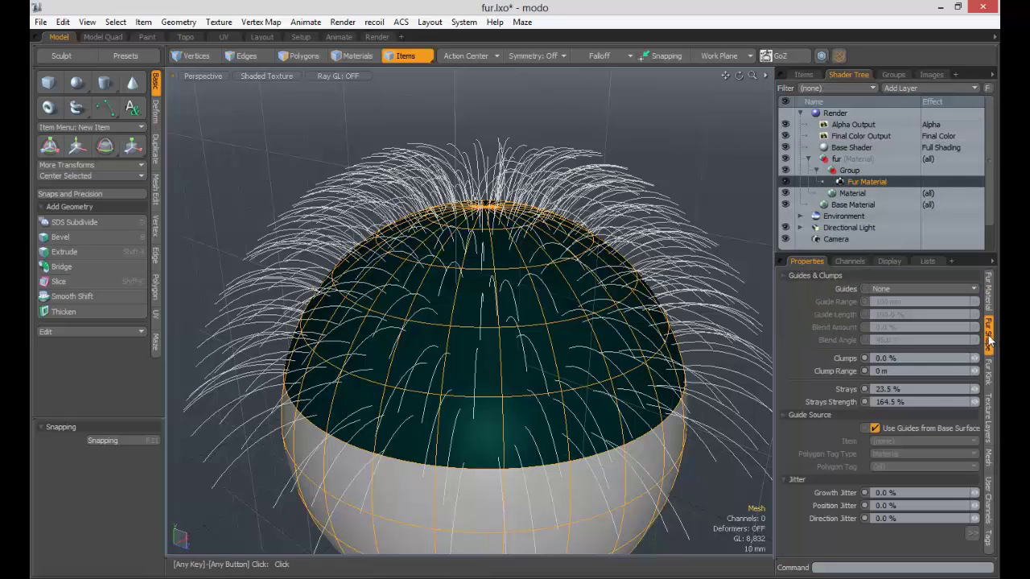
left_click(830, 275)
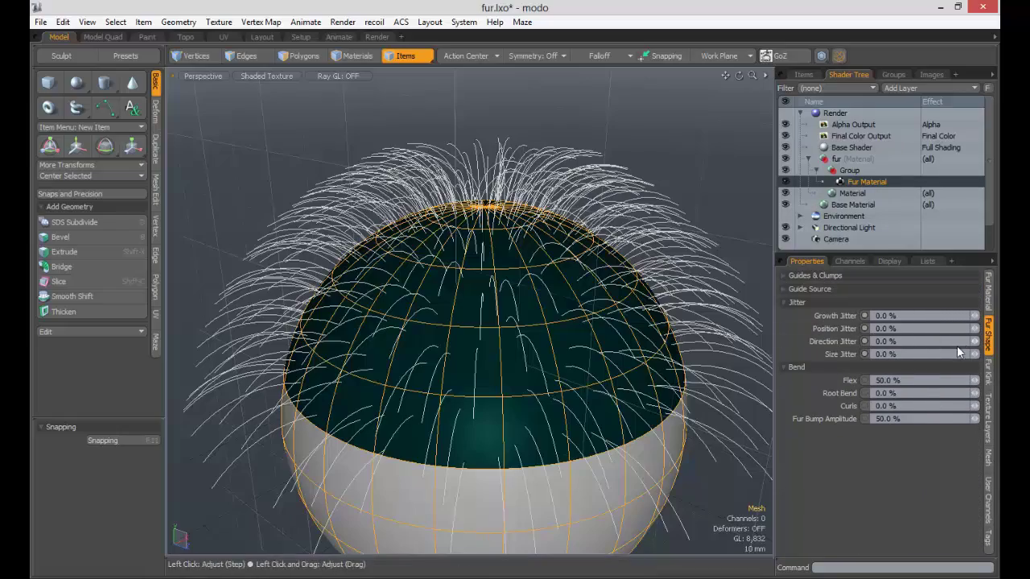
left_click_drag(975, 342, 836, 330)
type("0")
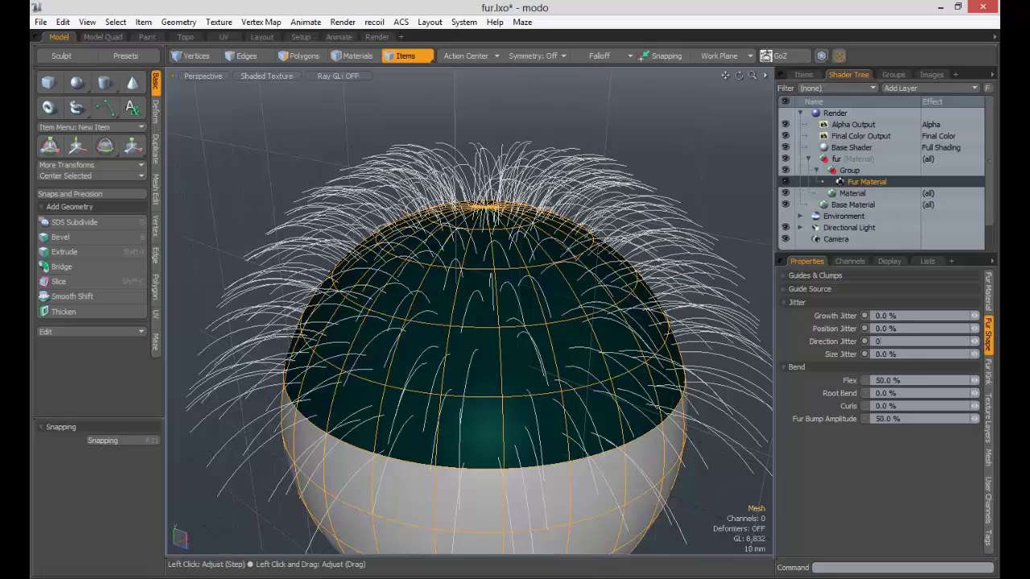
key("Tab")
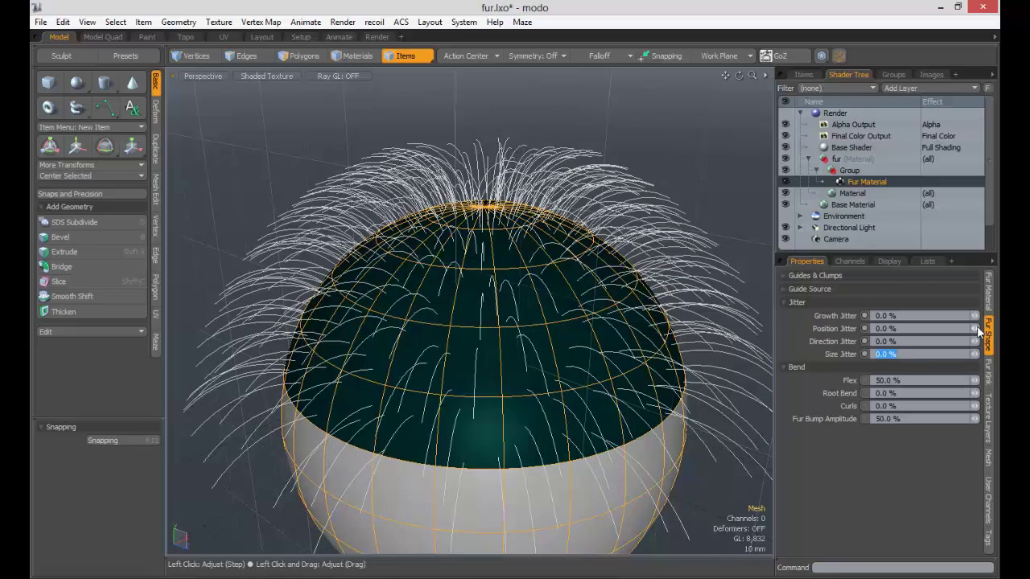
Try a Position Jitter of 11.5 % on the fur and reset it to 0 %.
left_click_drag(980, 330, 879, 307)
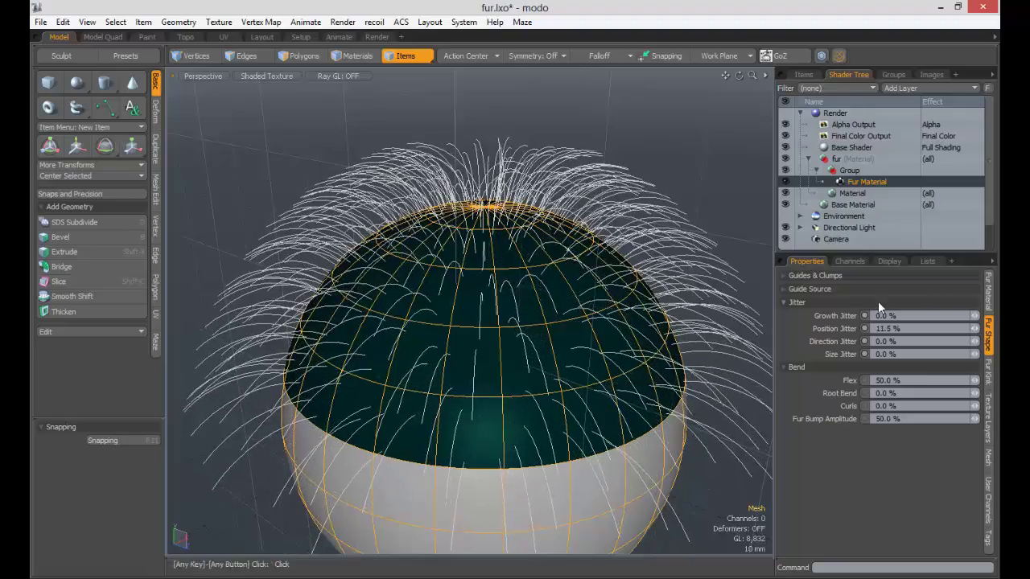
left_click_drag(977, 330, 976, 330)
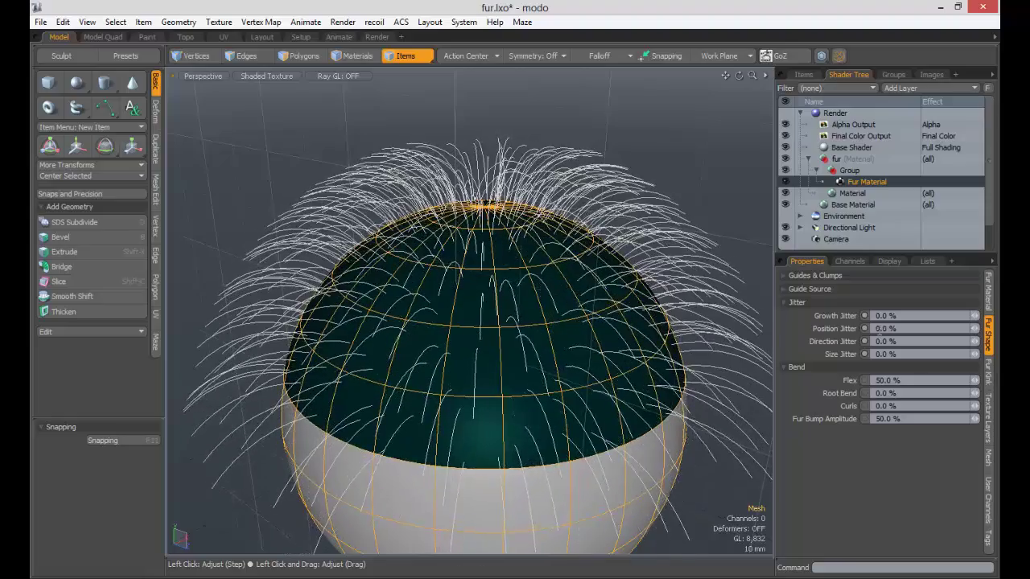
left_click(902, 316)
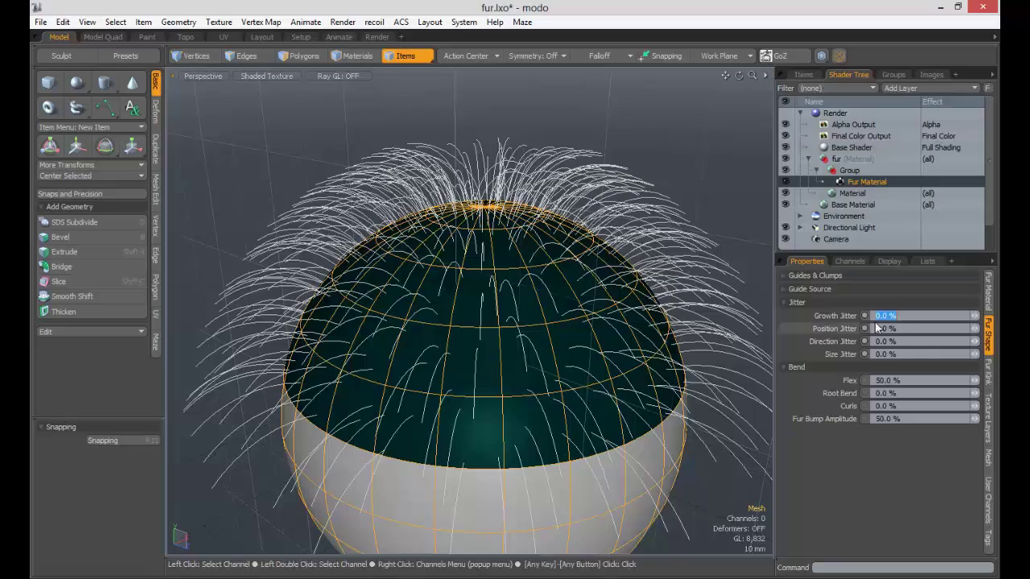
Inspect the hair roots near the sphere's crown and raise the fur's Growth Jitter to 5.5 %.
left_click_drag(532, 258, 439, 256, "alt")
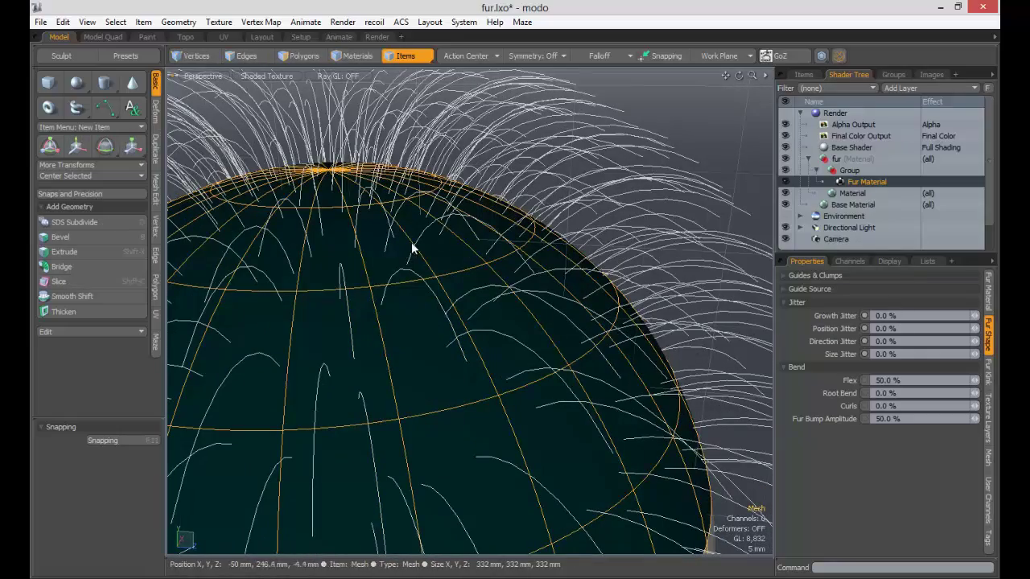
left_click_drag(492, 225, 425, 262, "alt")
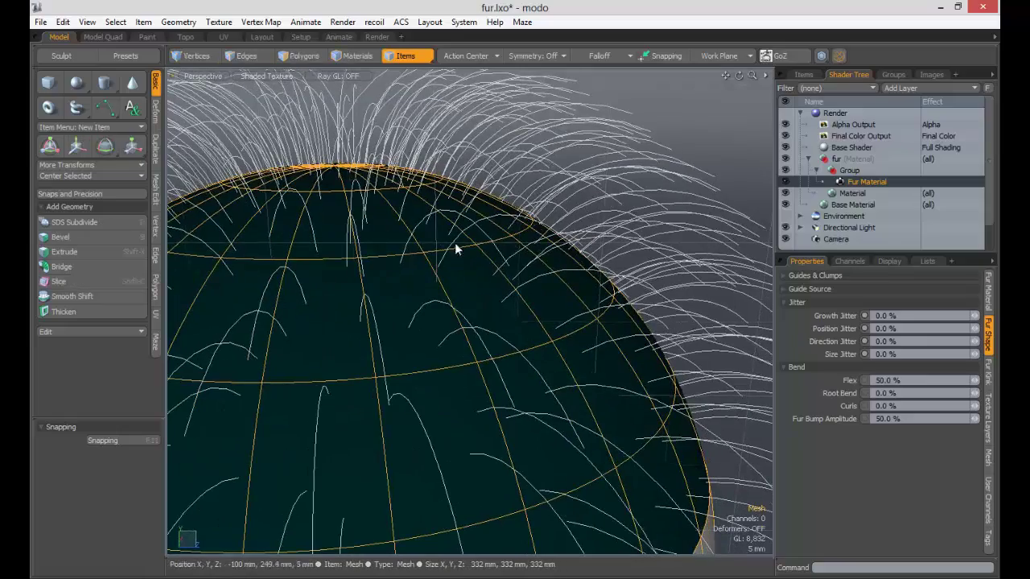
left_click_drag(554, 292, 463, 282, "alt")
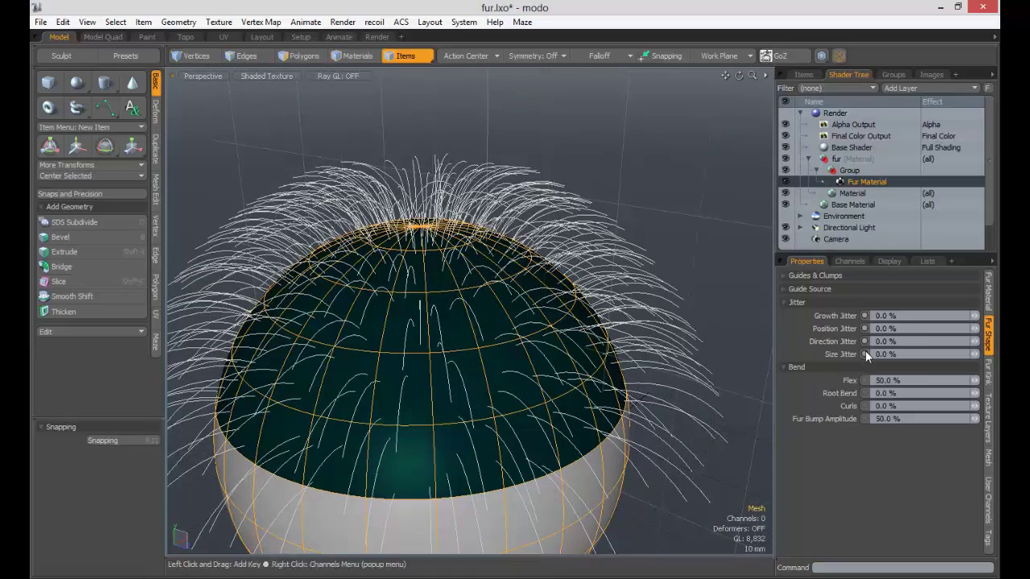
mouse_move(975, 317)
left_mouse_down()
mouse_move(1029, 317)
mouse_move(977, 317)
left_mouse_up()
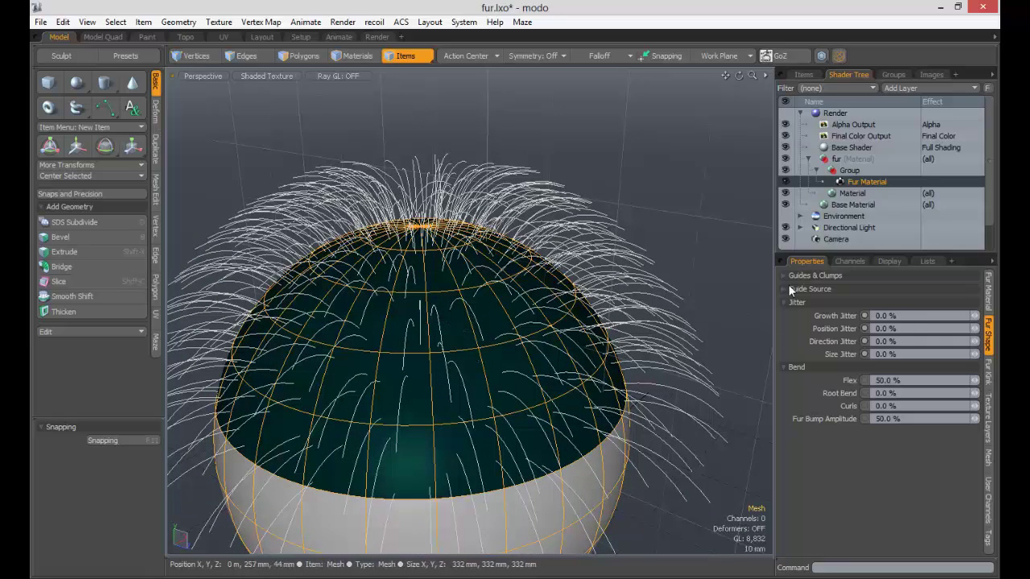
mouse_move(979, 320)
left_mouse_down()
mouse_move(1022, 320)
mouse_move(975, 330)
mouse_move(991, 321)
mouse_move(925, 321)
left_mouse_up()
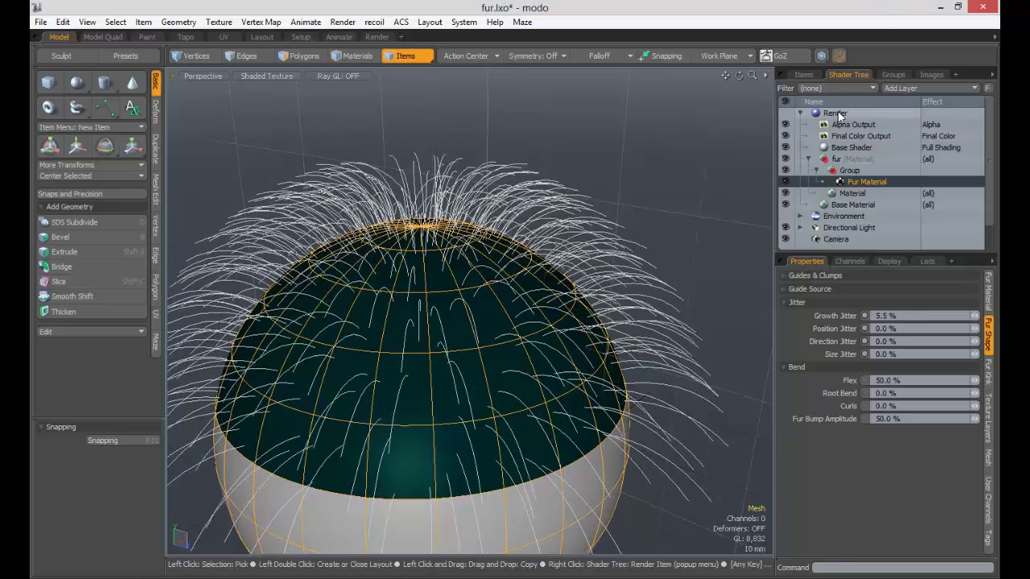
Check the fur's Growth Jitter in a render preview and reopen the Fur Material's Jitter settings.
left_click(835, 113)
key("F9")
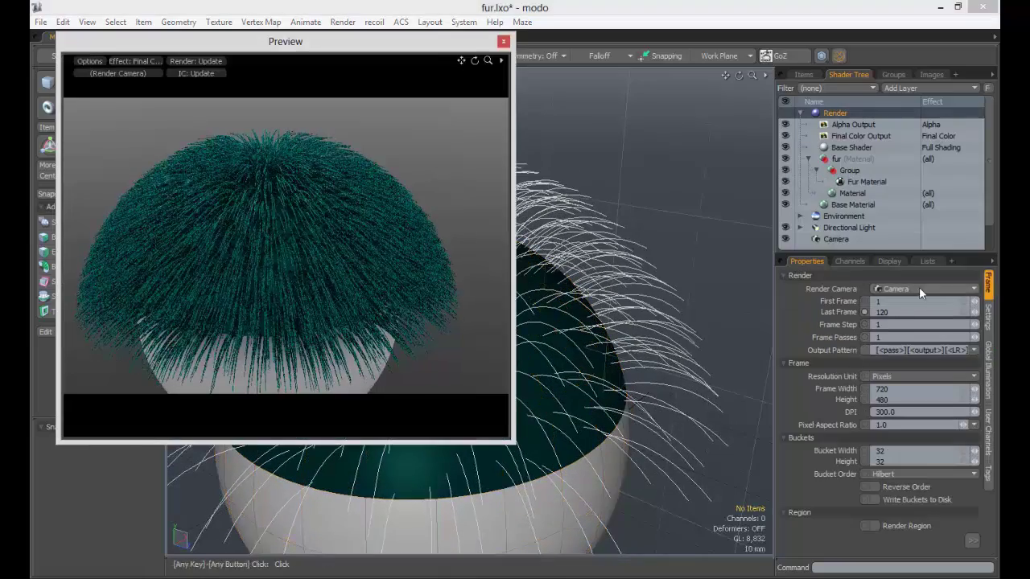
left_click(864, 180)
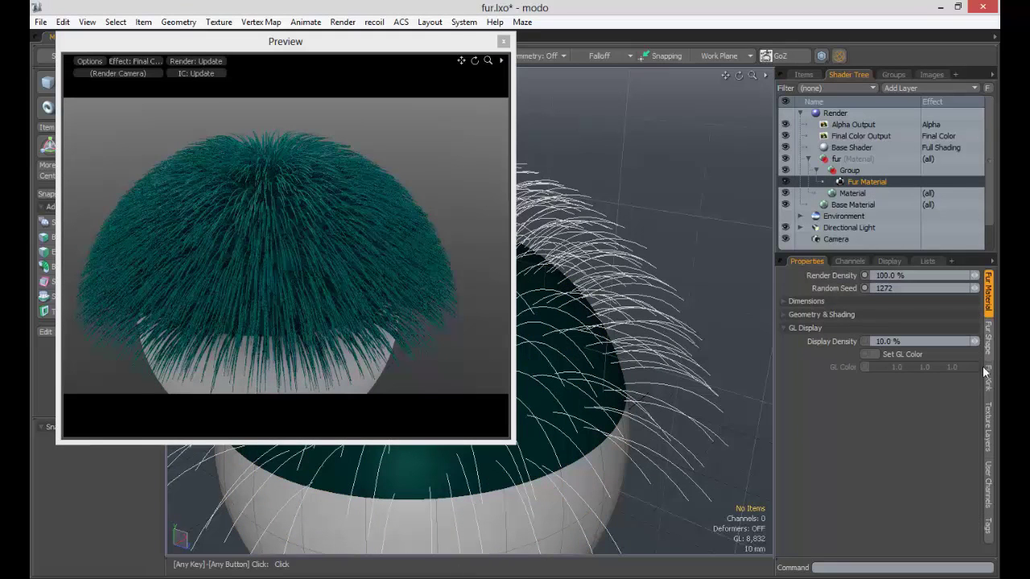
left_click(990, 339)
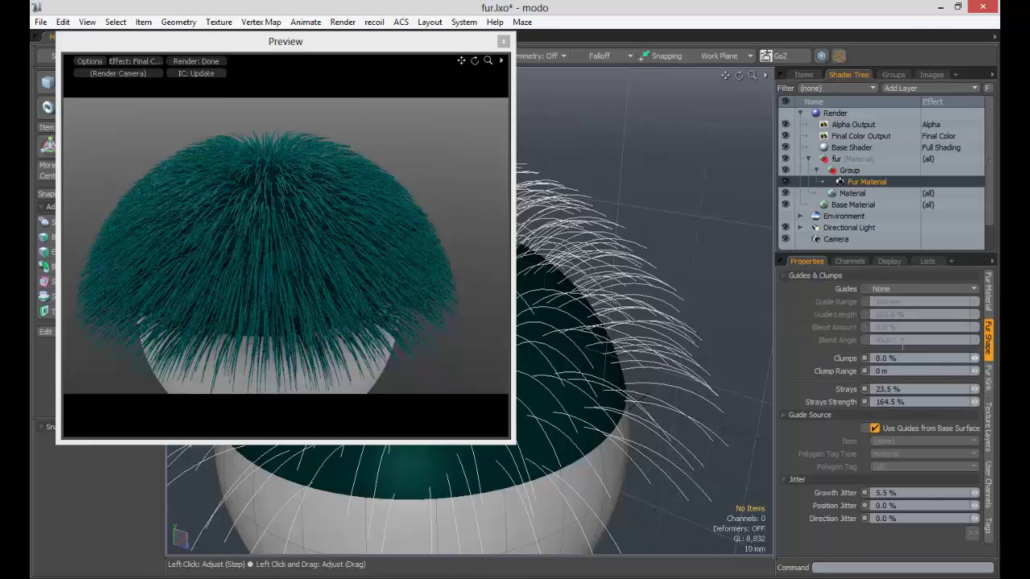
left_click(829, 277)
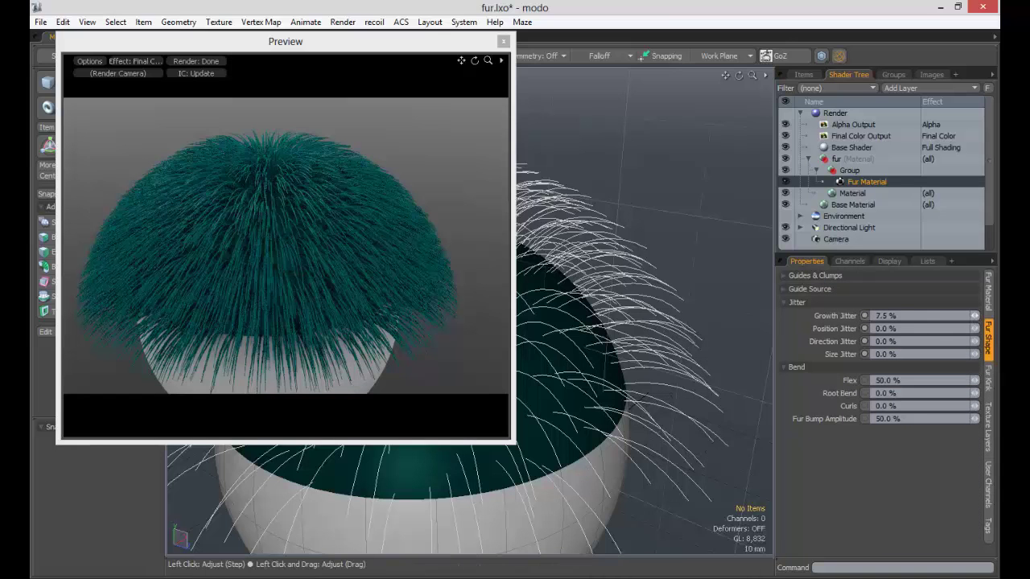
Vary Growth Jitter up to 7.5 % against the render preview, reset it to 0 % and close the preview.
left_click_drag(974, 316, 1013, 315)
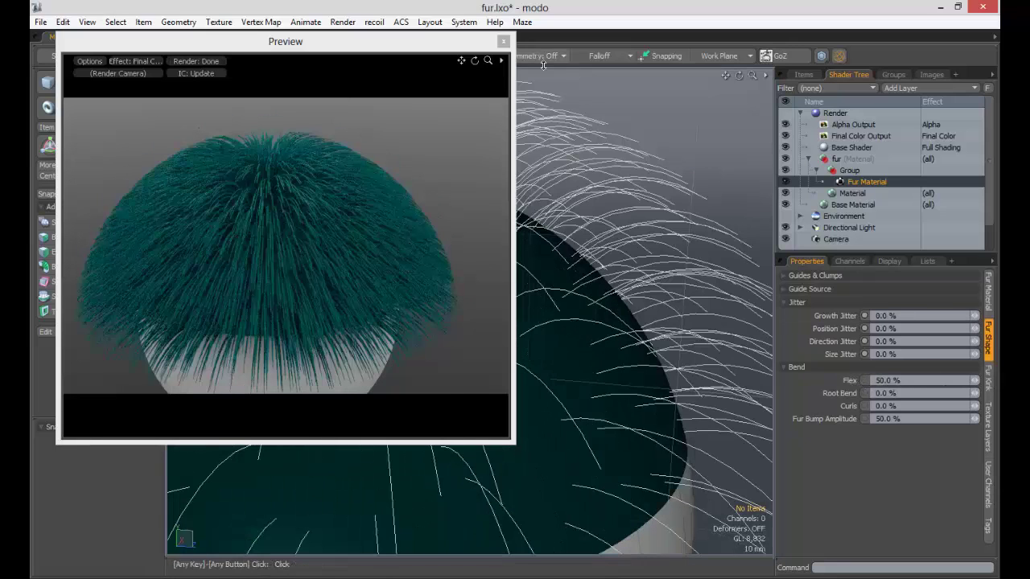
left_click(503, 43)
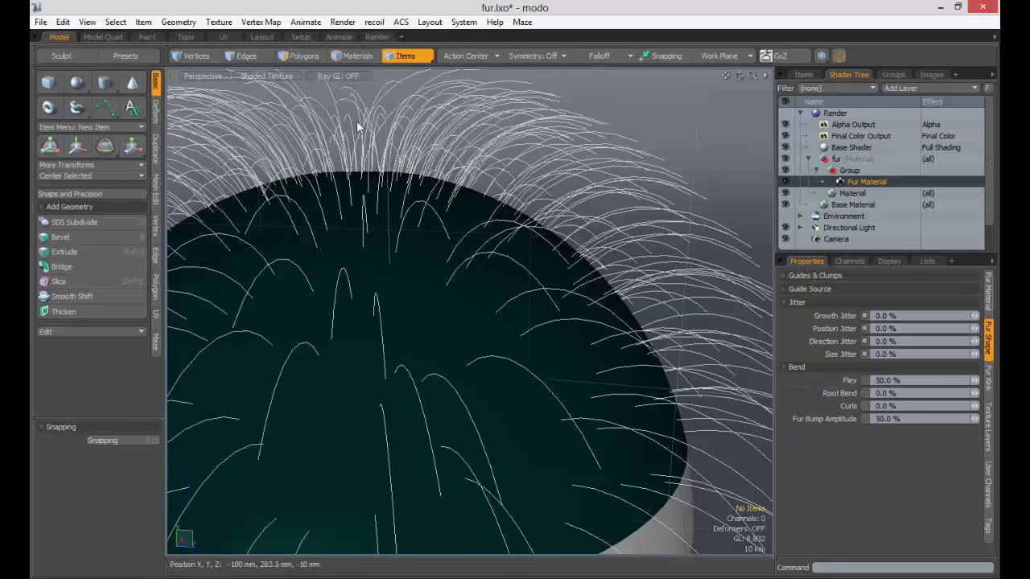
Set the fur's Flex to 0 % in the Bend settings.
left_click_drag(577, 221, 555, 257, "alt")
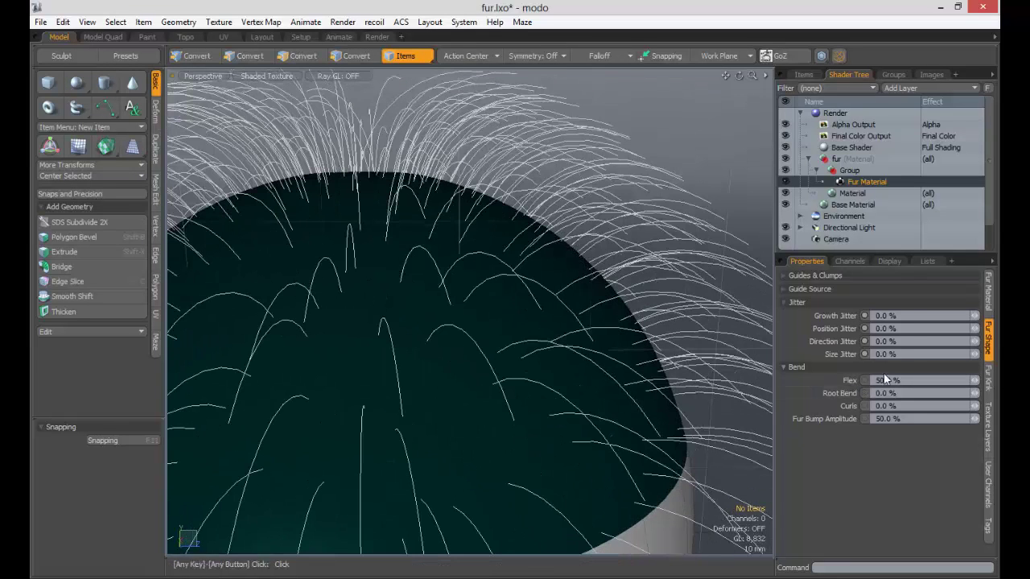
left_click(910, 379)
key("Tab")
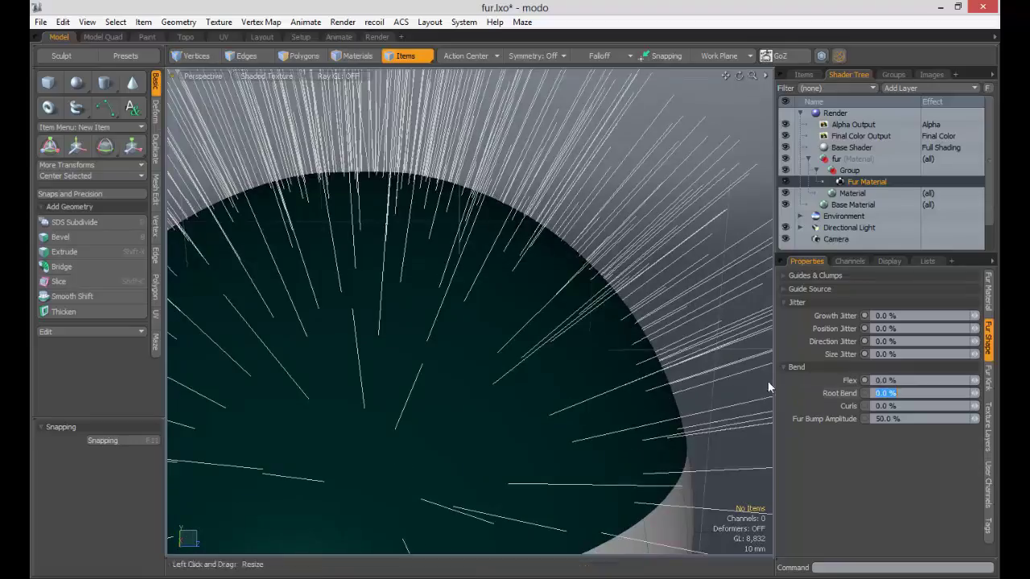
Raise the fur's Flex to 99.5 % in the Bend settings.
left_click_drag(689, 325, 540, 303, "ctrl+alt")
mouse_move(539, 304)
left_mouse_down("ctrl+alt")
mouse_move(505, 300)
mouse_move(577, 301)
mouse_move(423, 299)
mouse_move(459, 354)
mouse_move(657, 309)
mouse_move(620, 291)
mouse_move(527, 309)
left_mouse_up("ctrl+alt")
left_click_drag(527, 309, 586, 315, "alt")
left_click_drag(527, 347, 720, 328, "ctrl+alt")
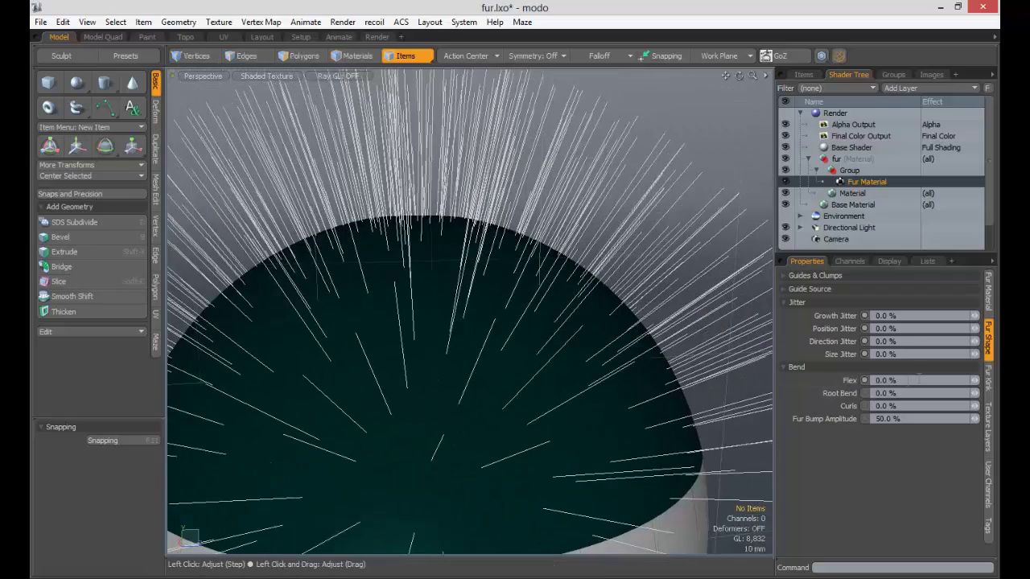
left_click_drag(975, 381, 999, 381)
mouse_move(974, 381)
left_mouse_down()
mouse_move(998, 380)
mouse_move(960, 380)
left_mouse_up()
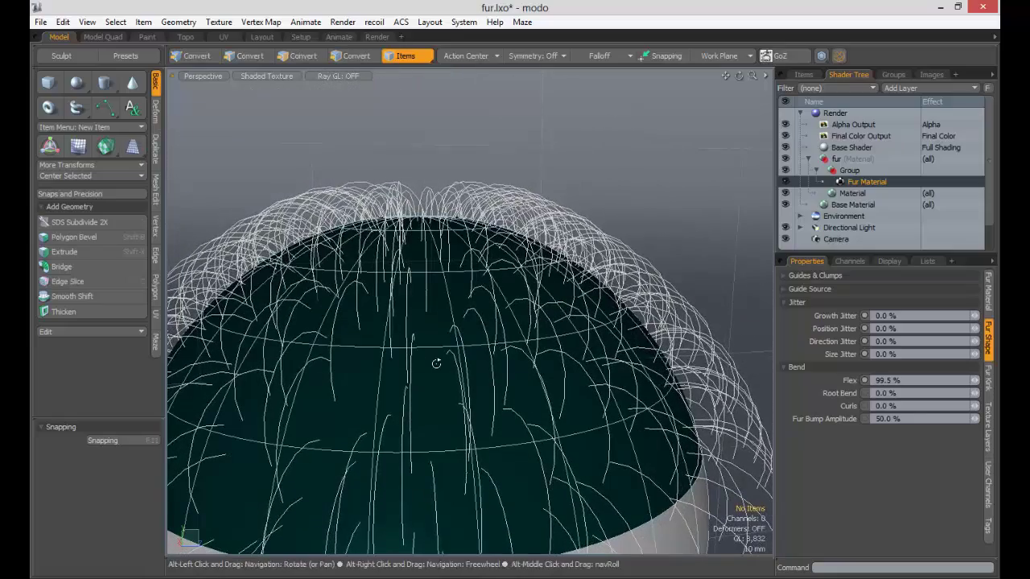
Lower the fur's Flex to 58.5 %.
left_click_drag(494, 379, 458, 368, "alt")
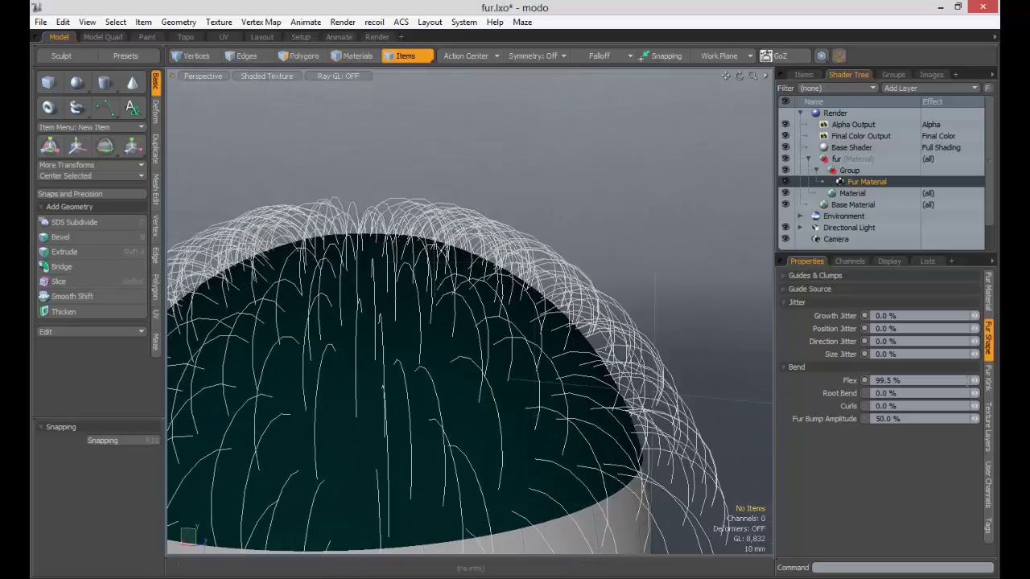
left_click_drag(978, 383, 938, 384)
left_click_drag(748, 539, 852, 383)
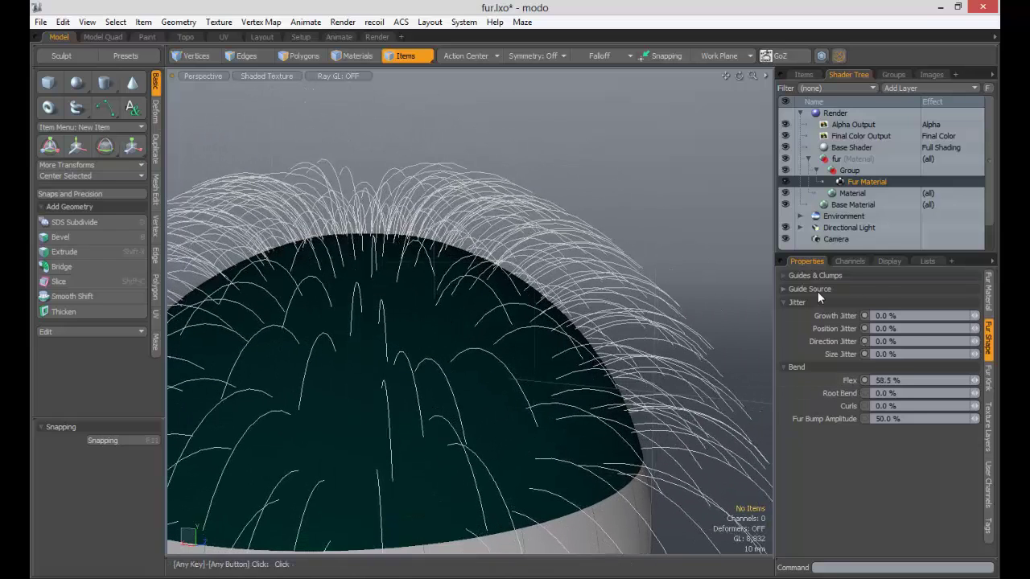
Set the Fur Material's Max Segments to 1 in the Geometry & Shading settings.
left_click(988, 291)
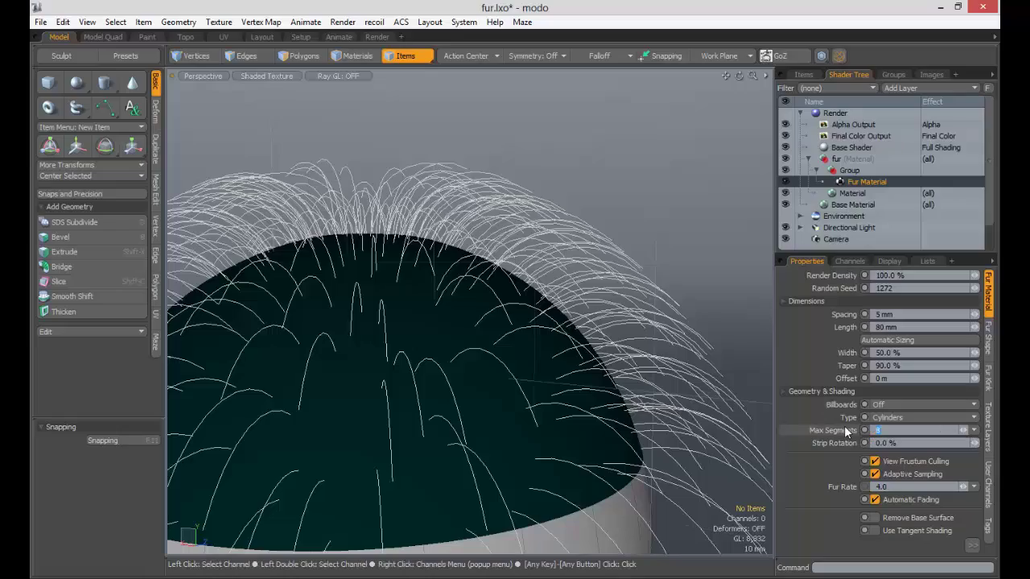
left_click_drag(467, 434, 441, 368, "alt")
left_click_drag(298, 337, 451, 270, "alt+shift")
left_click_drag(394, 314, 471, 291, "ctrl+alt")
left_click_drag(415, 342, 821, 420, "alt")
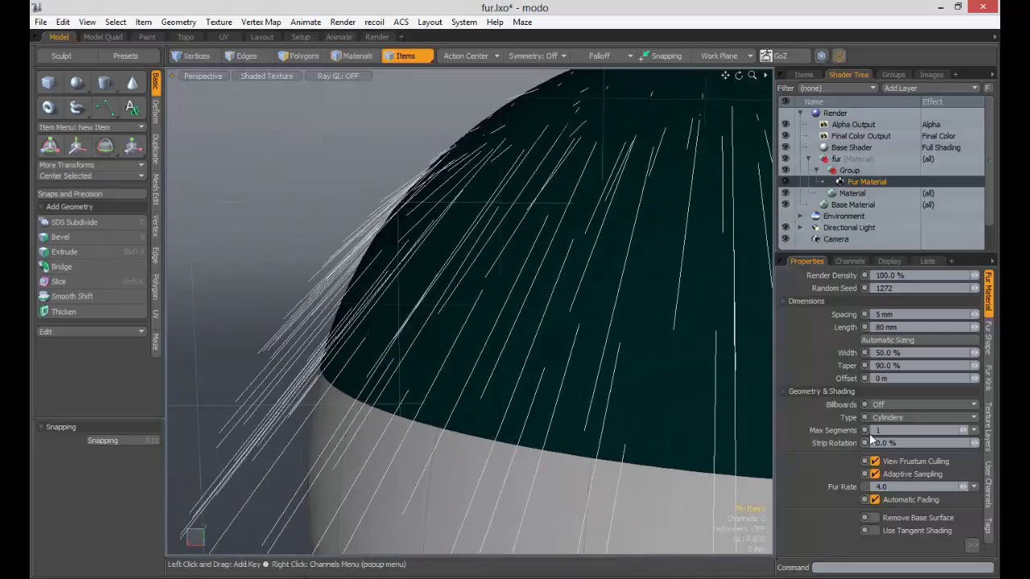
Set the fur's Max Segments to 2 and examine the hair shape around the sphere's crown.
left_click_drag(690, 348, 540, 372, "alt+shift")
left_click_drag(540, 371, 587, 370, "alt")
left_click_drag(587, 371, 505, 376, "alt+shift")
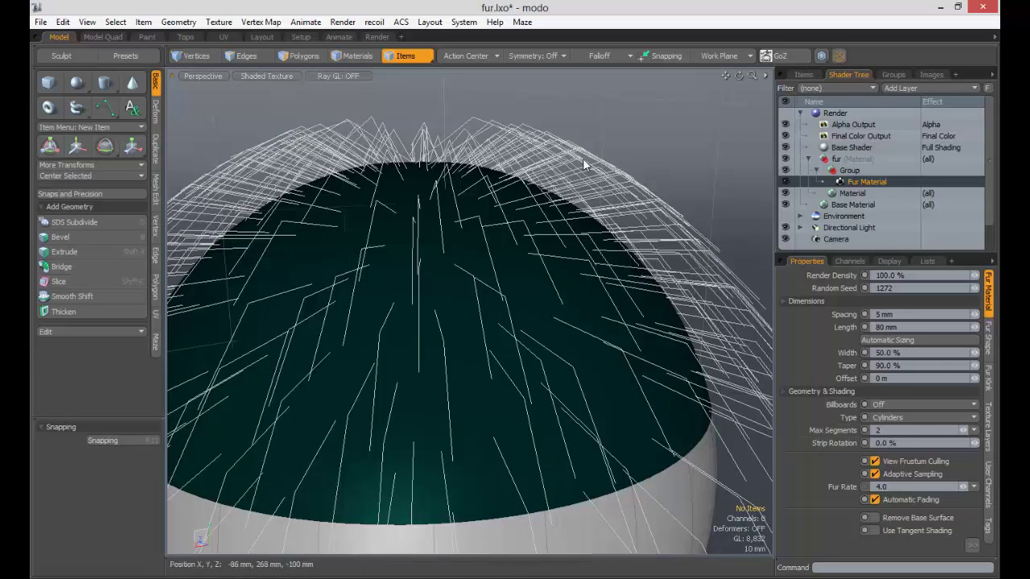
left_click_drag(586, 161, 495, 193, "alt")
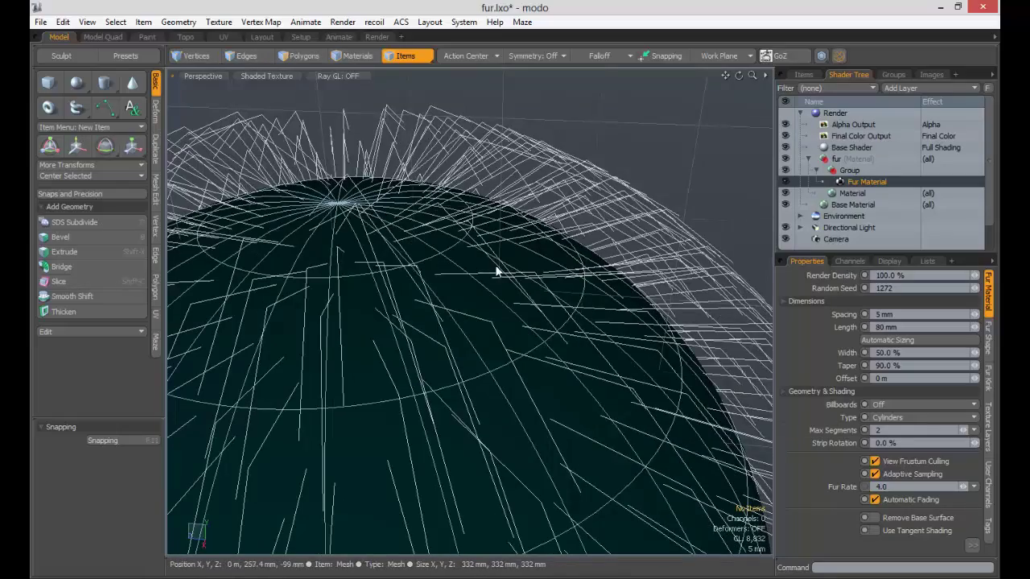
left_click_drag(496, 272, 395, 218, "alt")
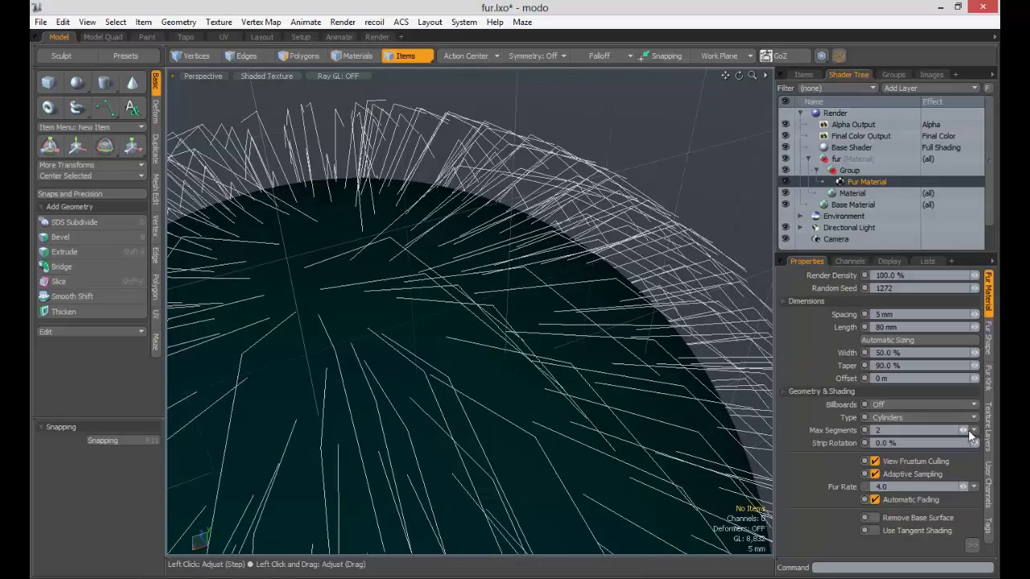
Raise the fur's Max Segments to 5 and check the hair curvature over the whole fur cap.
mouse_move(966, 431)
left_mouse_down()
mouse_move(990, 431)
mouse_move(972, 430)
left_mouse_up()
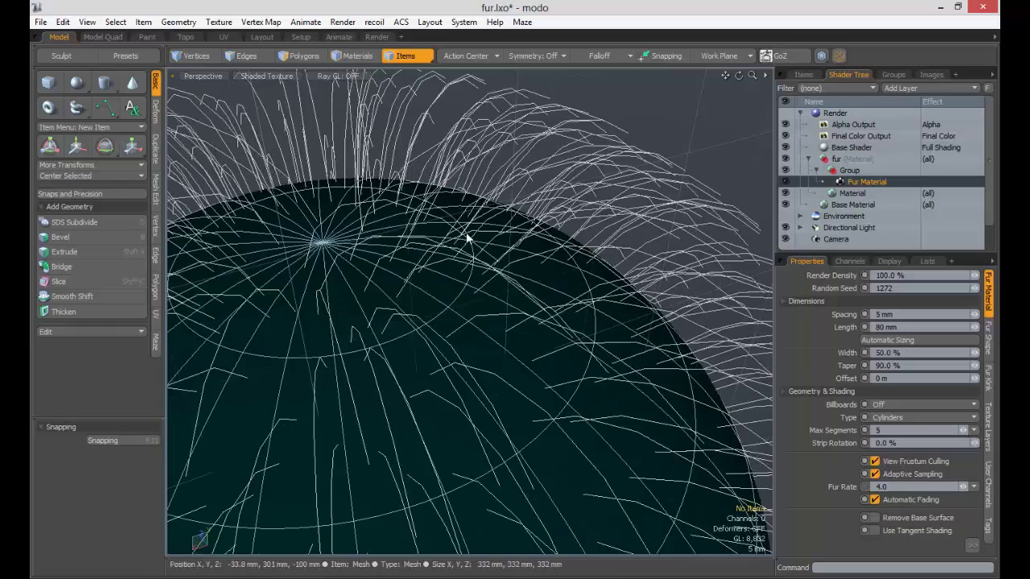
left_click_drag(466, 238, 526, 230, "alt")
scroll(526, 230, "down", 4)
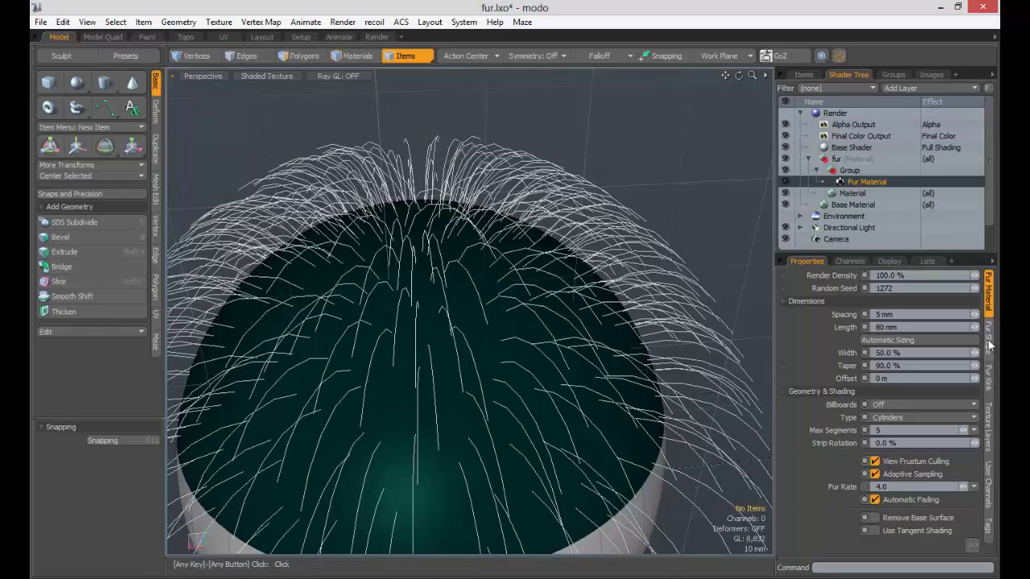
In the fur shape's Bend settings, try Flex at 60 % and 80 % with Root Bend at 10 %, ending with Flex at 3.5 %.
left_click(988, 338)
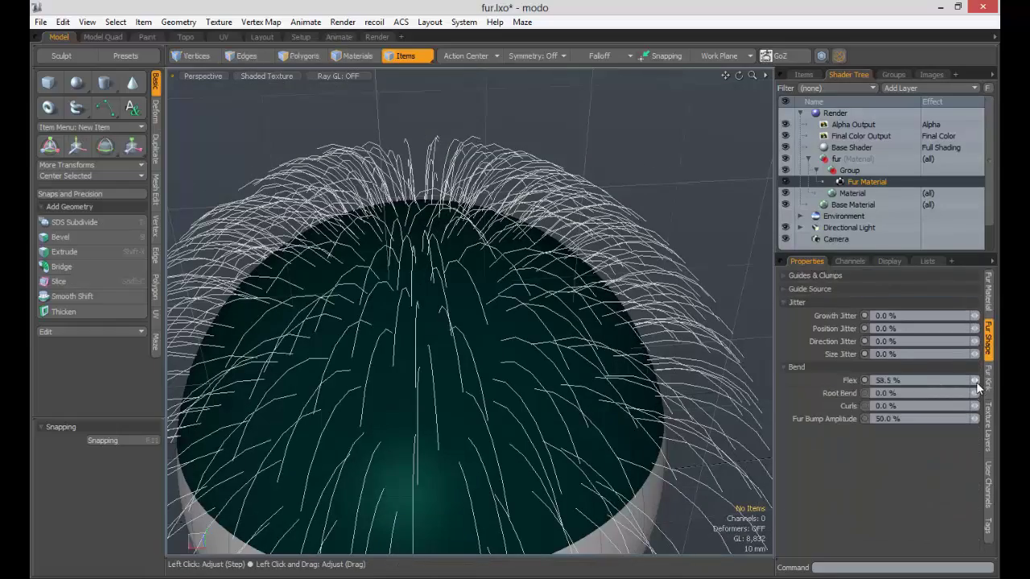
mouse_move(977, 381)
left_mouse_down()
mouse_move(957, 381)
mouse_move(991, 381)
mouse_move(959, 382)
left_mouse_up()
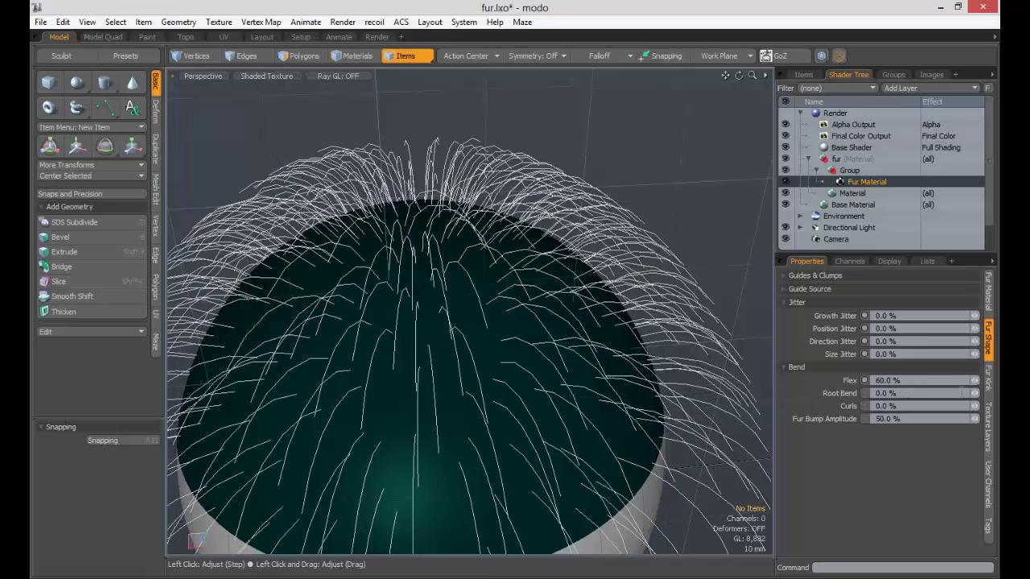
left_click_drag(976, 397, 983, 392)
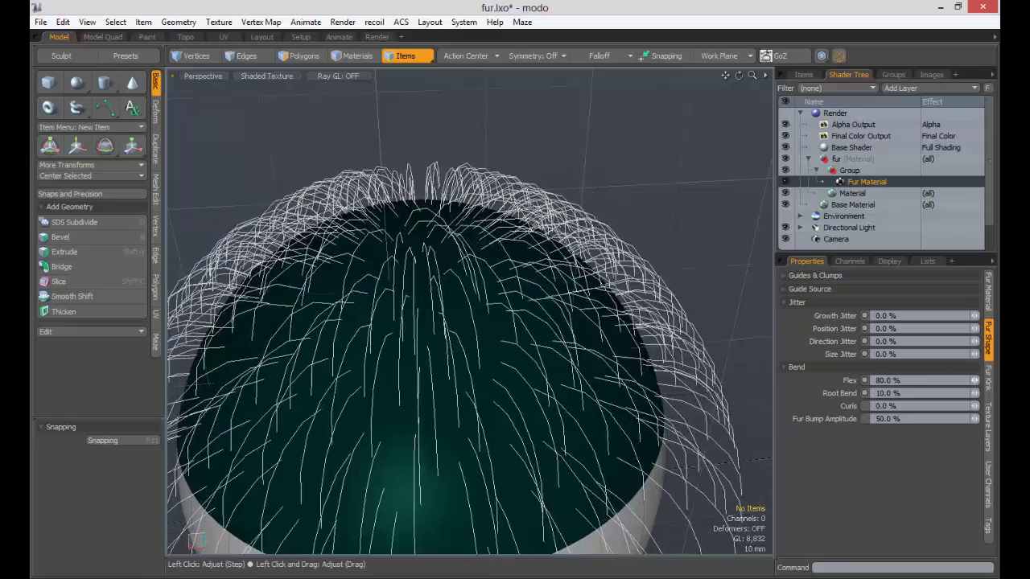
left_click_drag(975, 379, 975, 383)
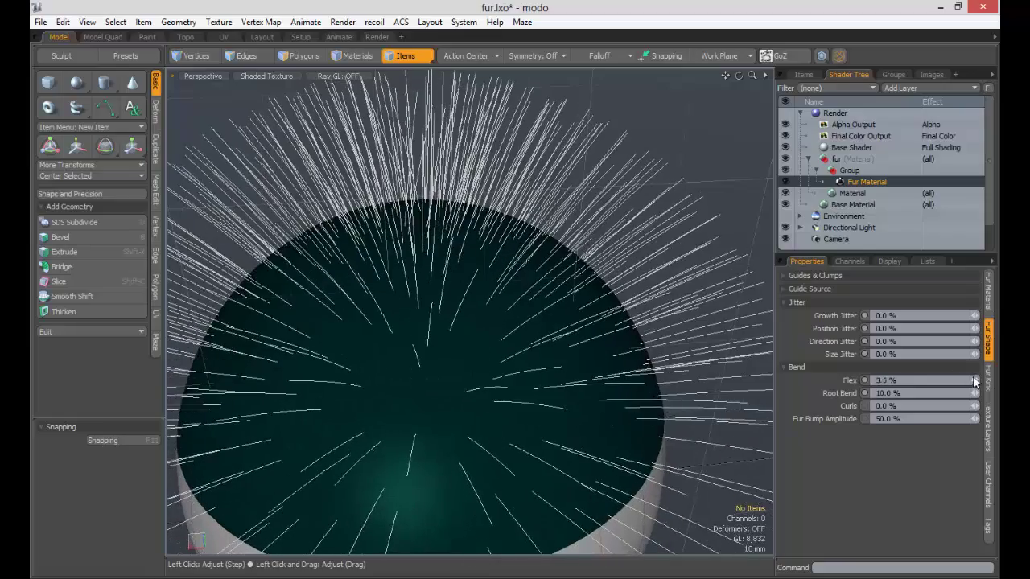
Set the fur's Root Bend to 26.5 % and raise Curls to 110 %.
left_click_drag(975, 397, 978, 391)
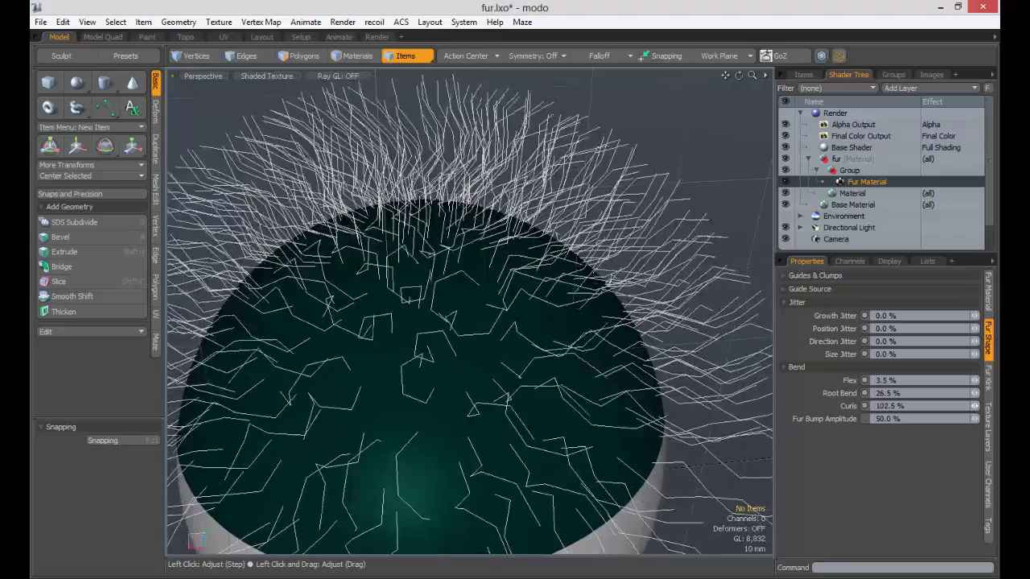
mouse_move(975, 406)
left_mouse_down()
mouse_move(869, 406)
mouse_move(978, 408)
left_mouse_up()
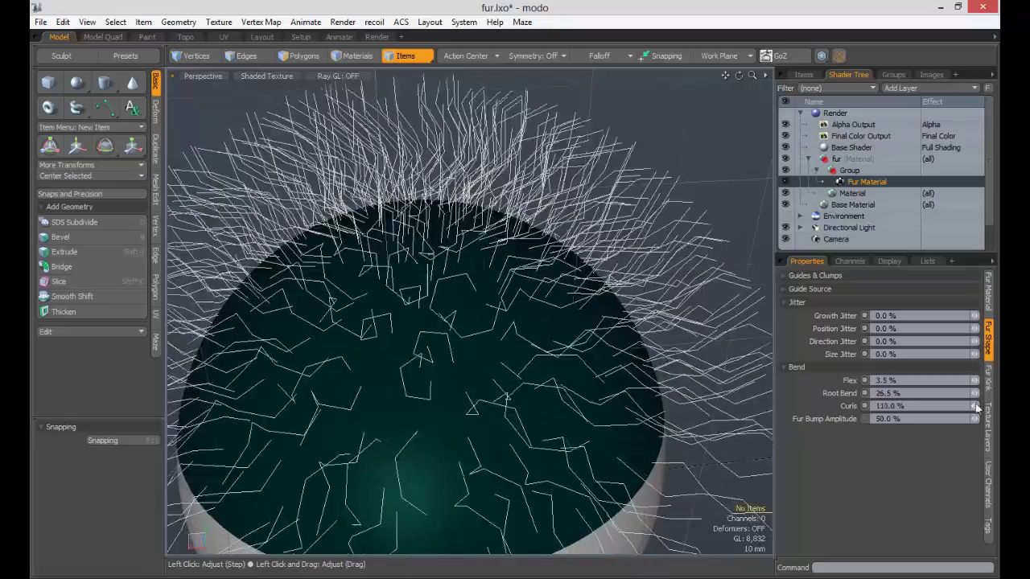
Lower the fur's Curls to 0.5 % and reset Root Bend to 0 %.
left_click_drag(487, 354, 515, 312, "alt")
left_click_drag(515, 313, 497, 316, "ctrl+alt")
left_click_drag(497, 315, 486, 339, "alt+shift")
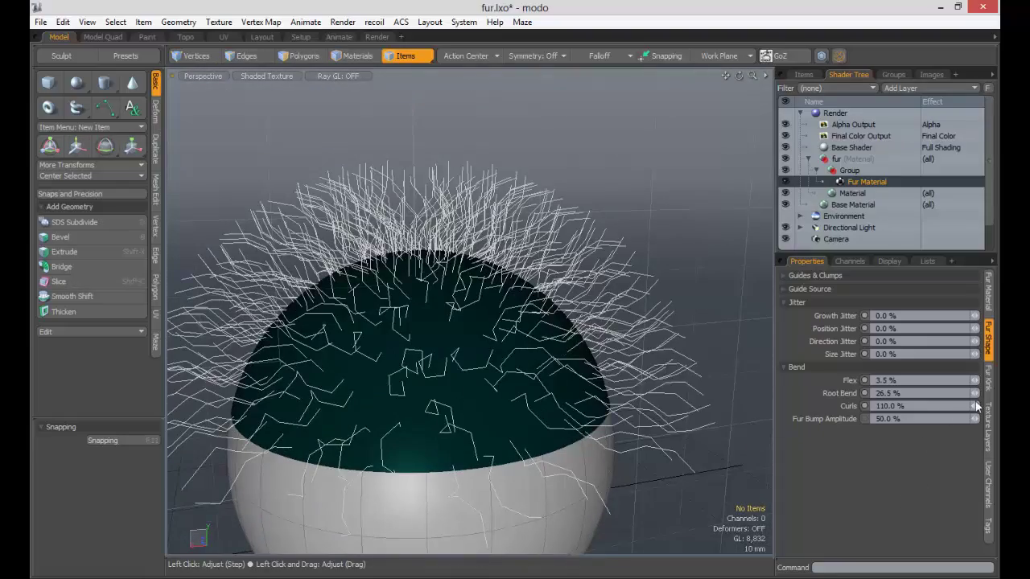
mouse_move(976, 406)
left_mouse_down()
mouse_move(901, 406)
mouse_move(966, 407)
left_mouse_up()
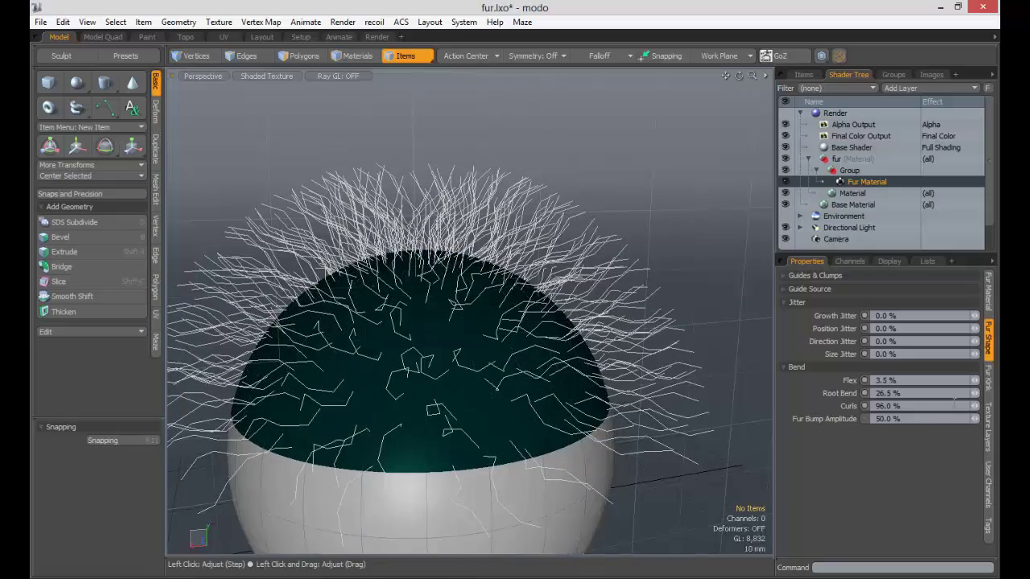
mouse_move(979, 408)
left_mouse_down()
mouse_move(945, 408)
mouse_move(976, 408)
mouse_move(964, 408)
left_mouse_up()
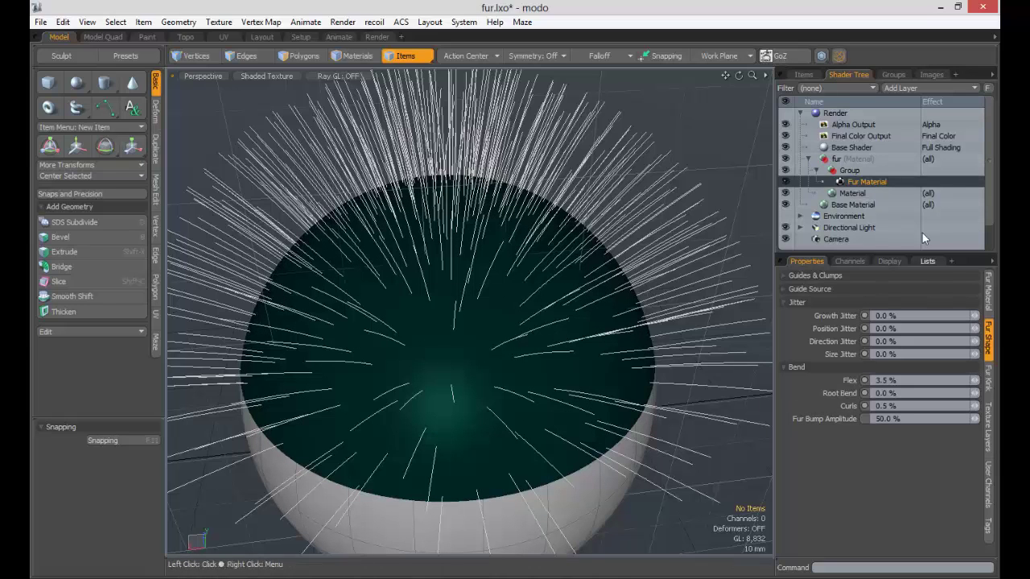
Add an Enhance:modo Geometric Box texture to the fur material's Group, above the Fur Material.
left_click(847, 173)
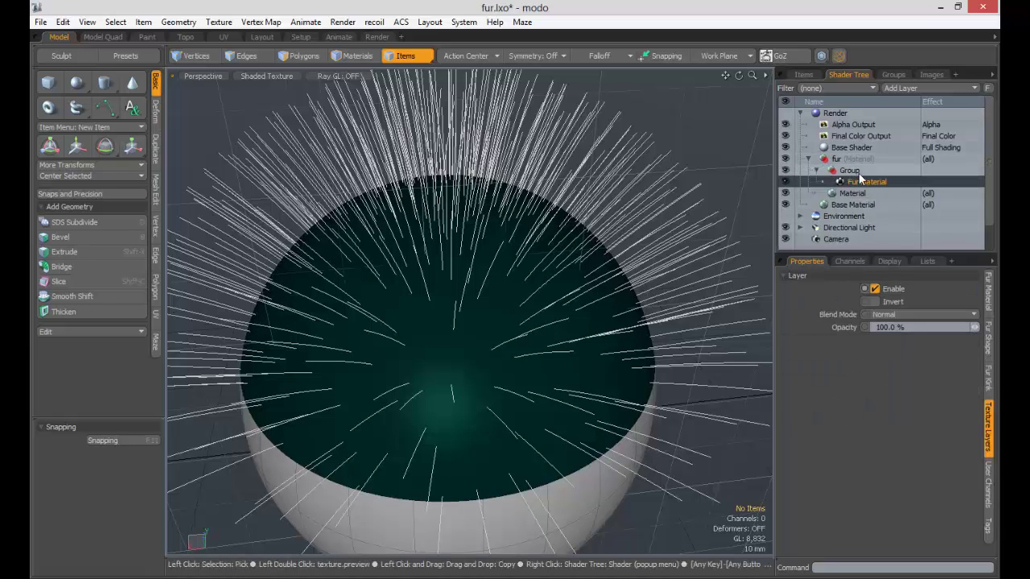
left_click(849, 172)
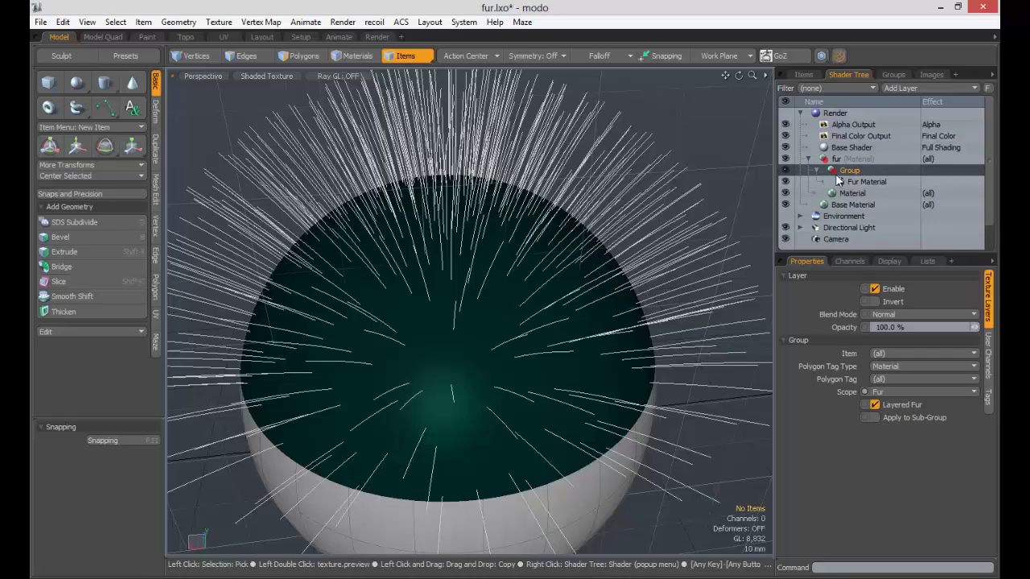
left_click(905, 89)
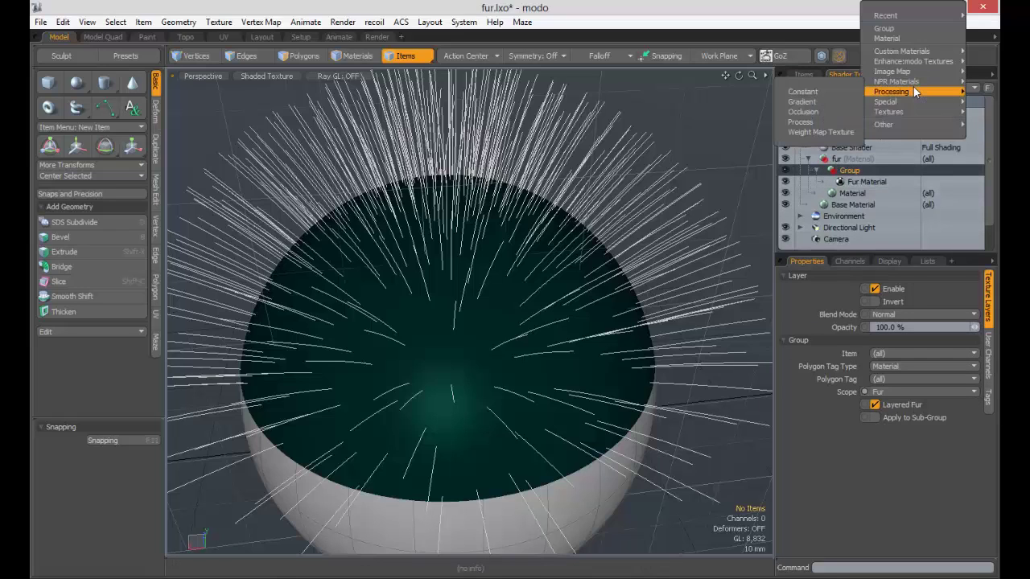
mouse_move(910, 103)
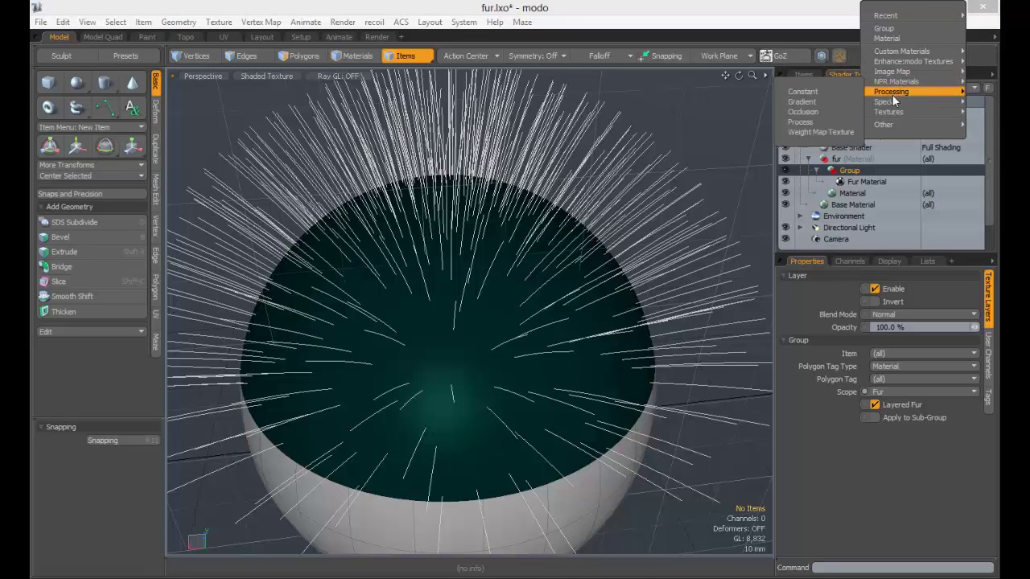
left_click(795, 391)
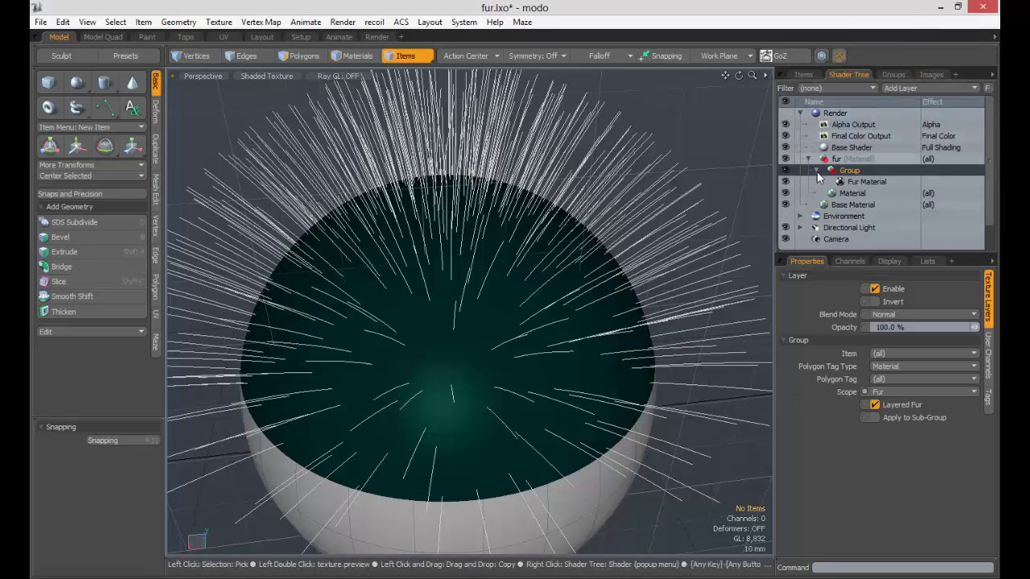
left_click(909, 90)
mouse_move(900, 62)
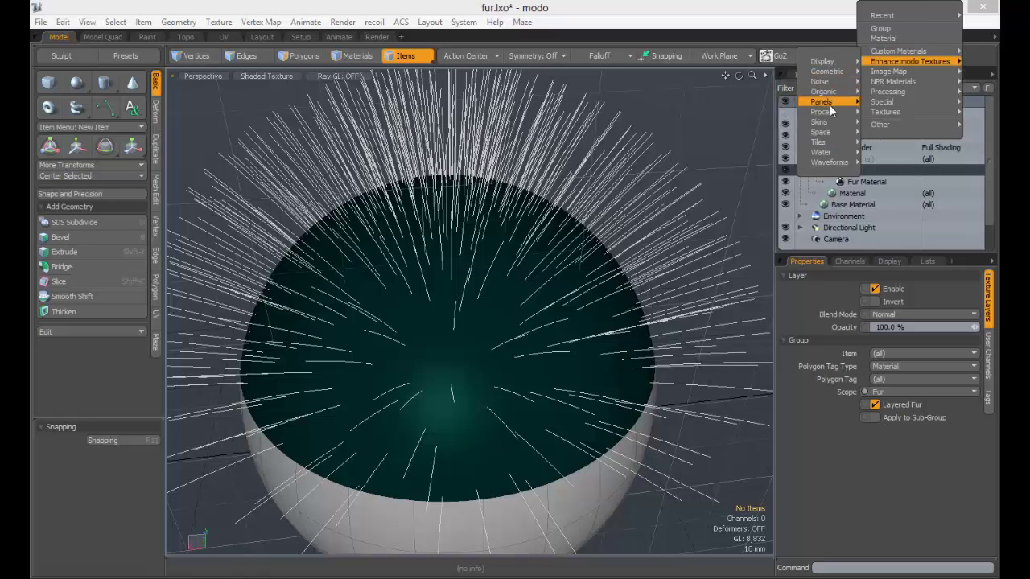
mouse_move(825, 74)
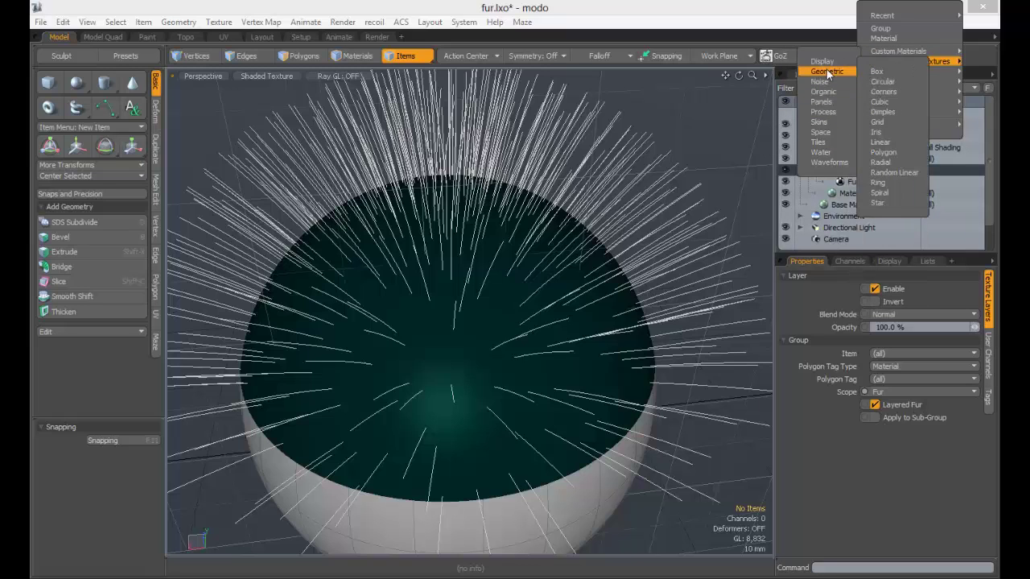
left_click(875, 74)
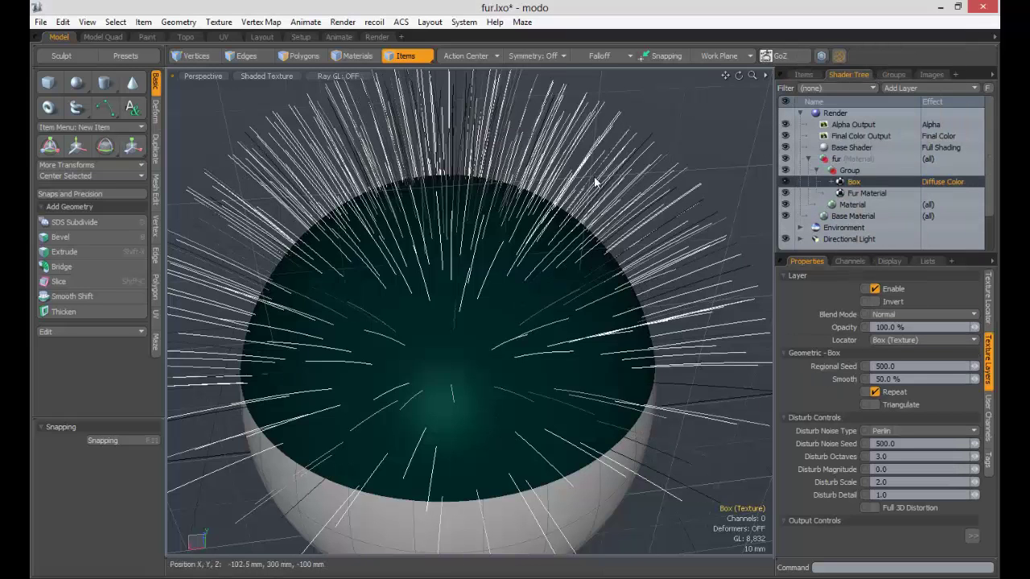
Change the Box texture's effect to Fur Bump.
left_click(938, 181)
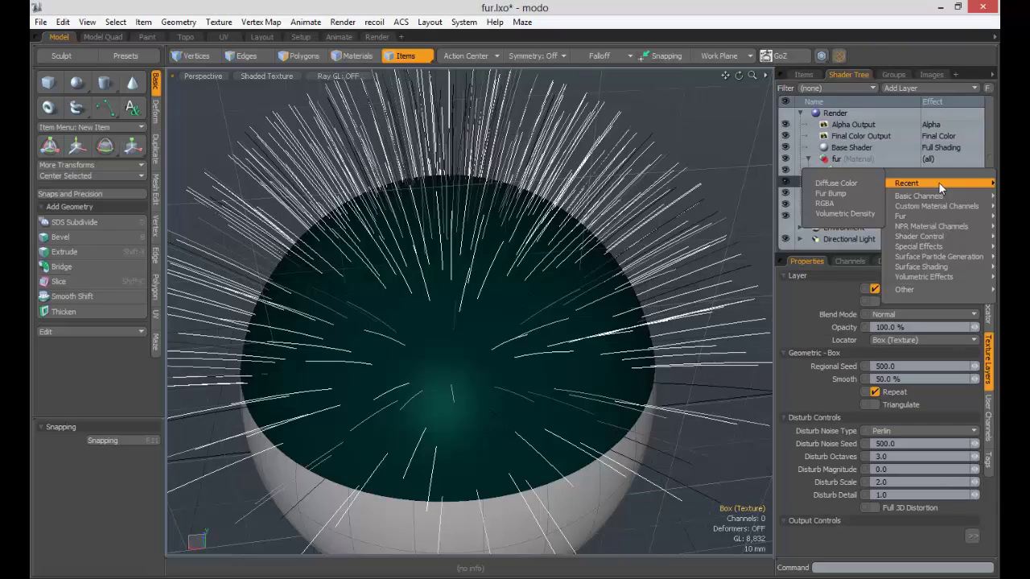
mouse_move(918, 277)
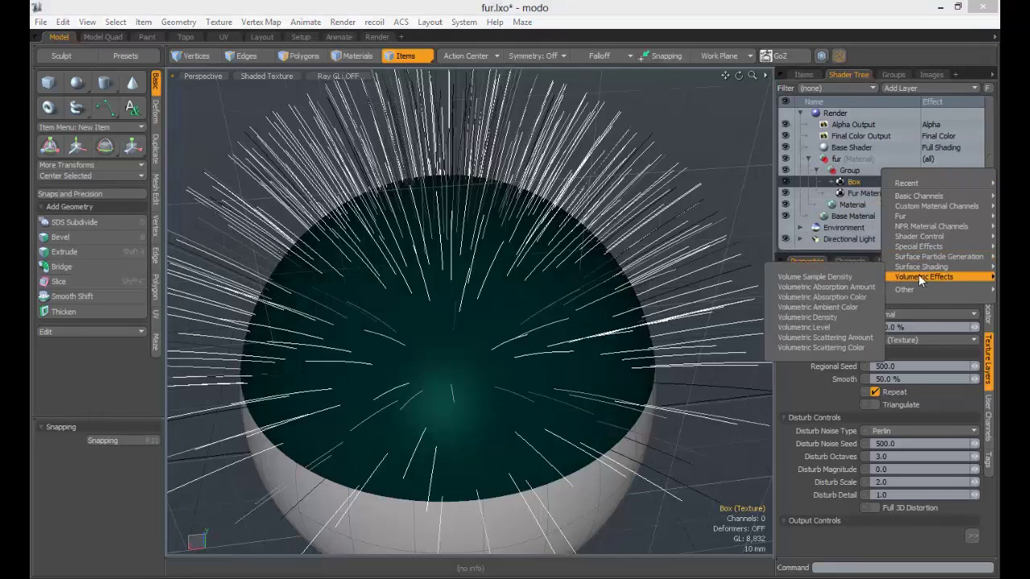
mouse_move(902, 215)
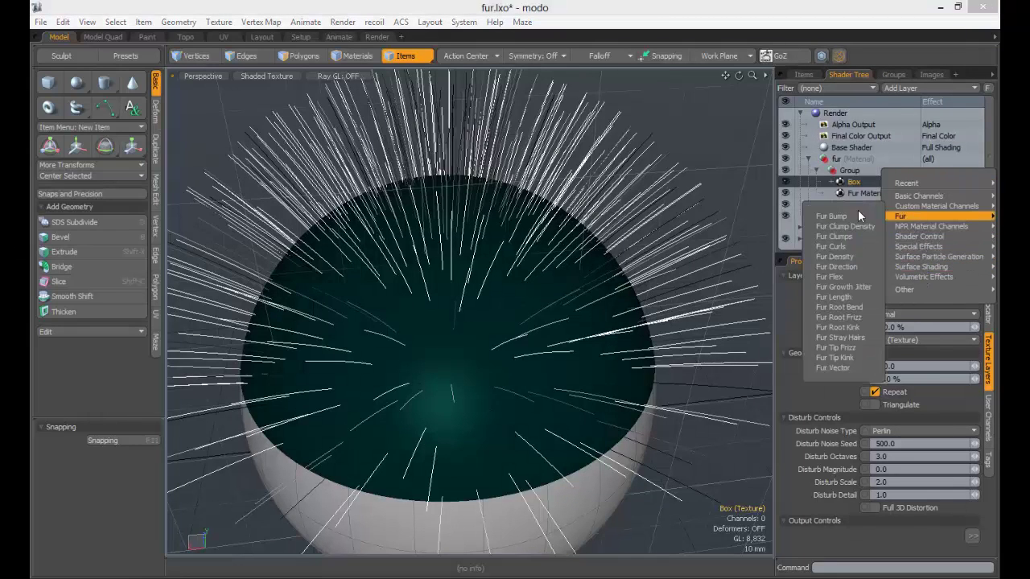
left_click(832, 217)
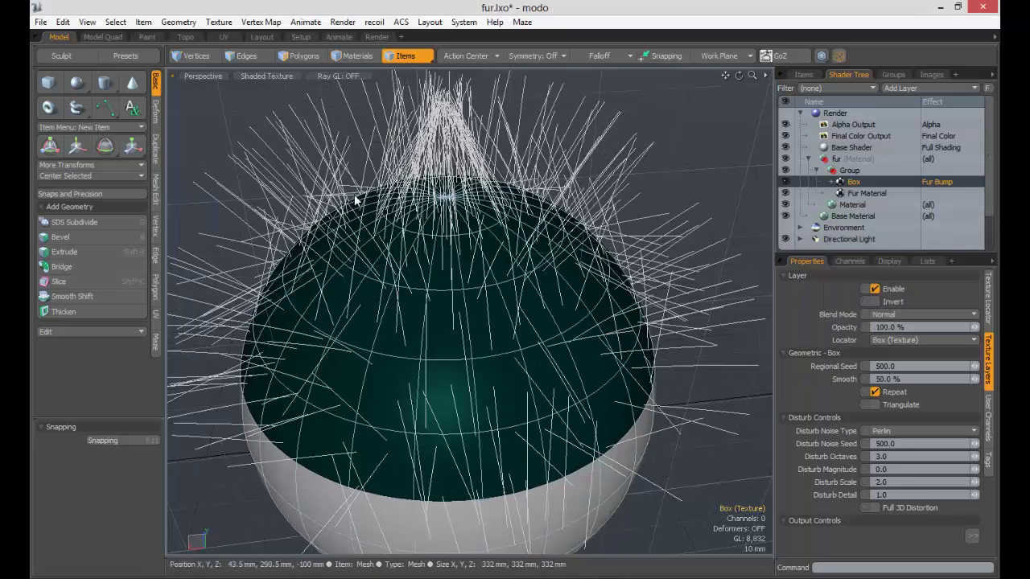
Hide the Fur Material, then move the Box texture out of and above the Group with its effect set to Diffuse Color.
left_click(786, 193)
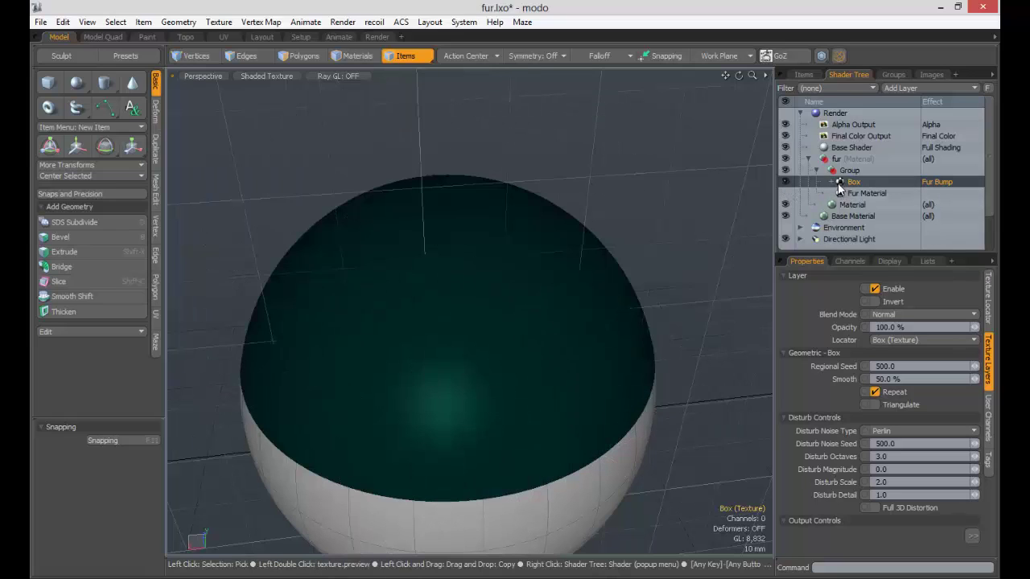
left_click_drag(854, 181, 846, 164)
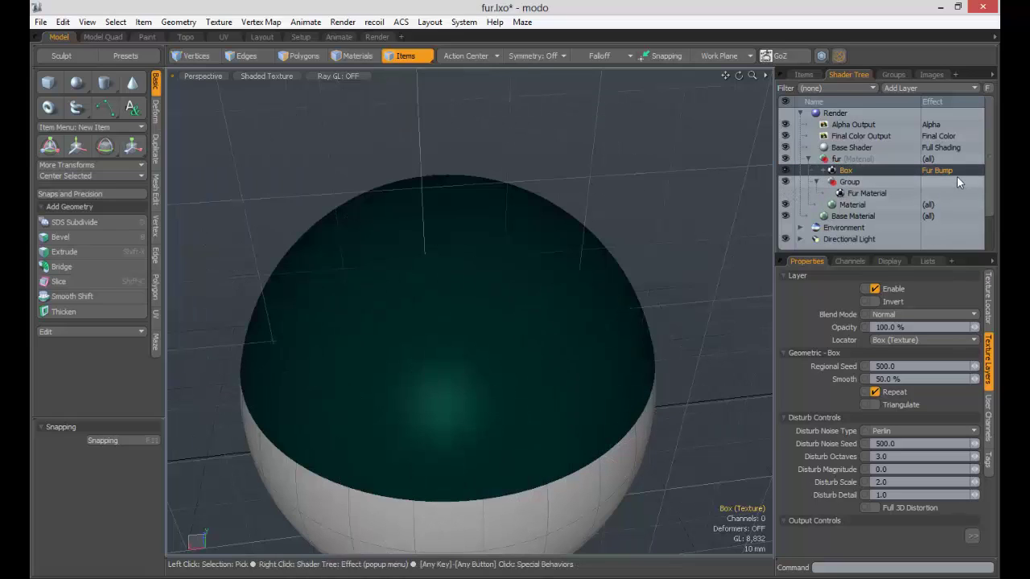
right_click(937, 172)
left_click(831, 184)
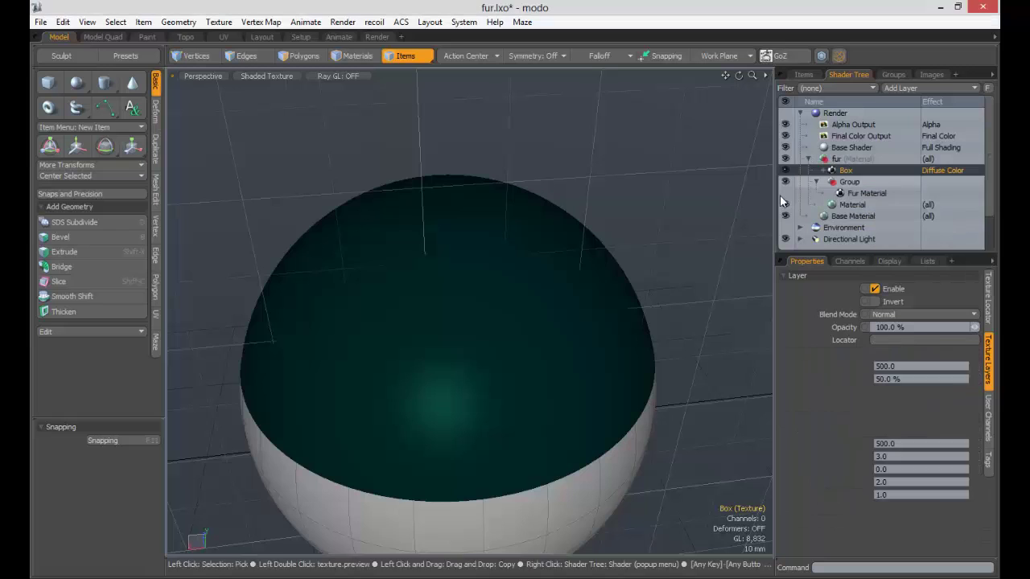
Check the Box texture's pattern on the sphere with RayGL, and return its effect to Fur Bump with the Fur Material visible.
left_click(344, 75)
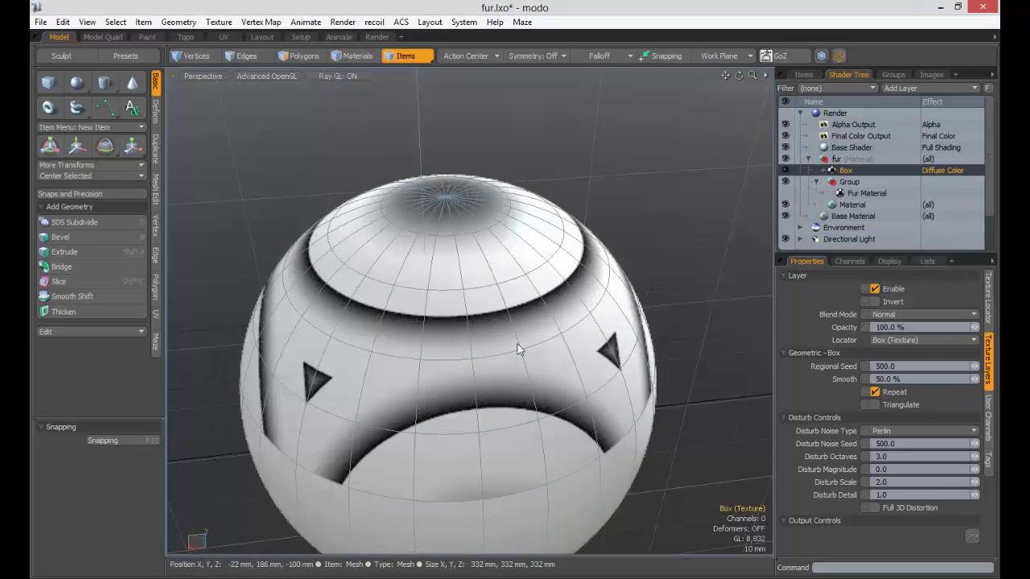
left_click_drag(533, 233, 517, 267, "alt")
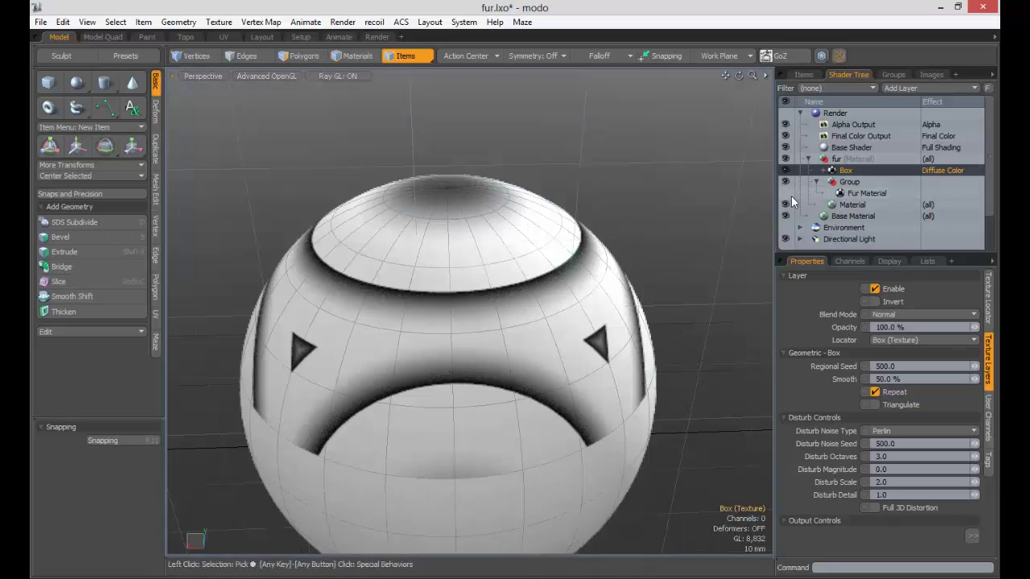
left_click(943, 170)
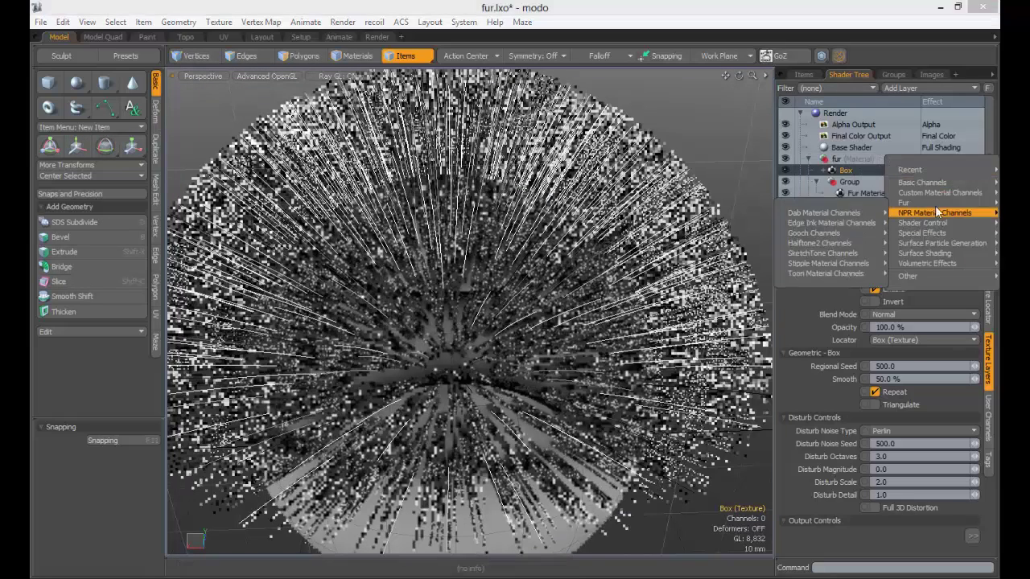
mouse_move(932, 204)
left_click(837, 203)
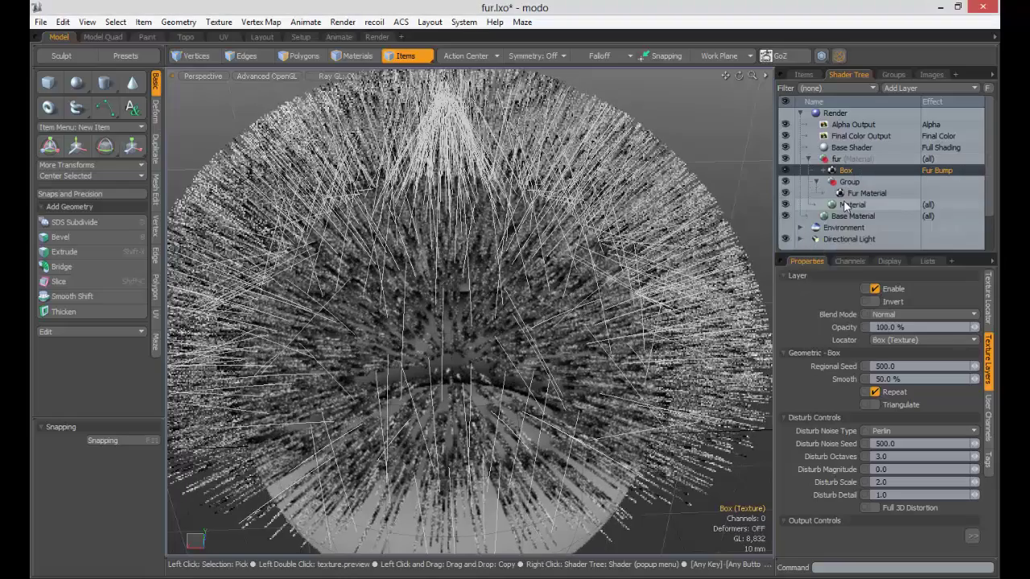
left_click(335, 77)
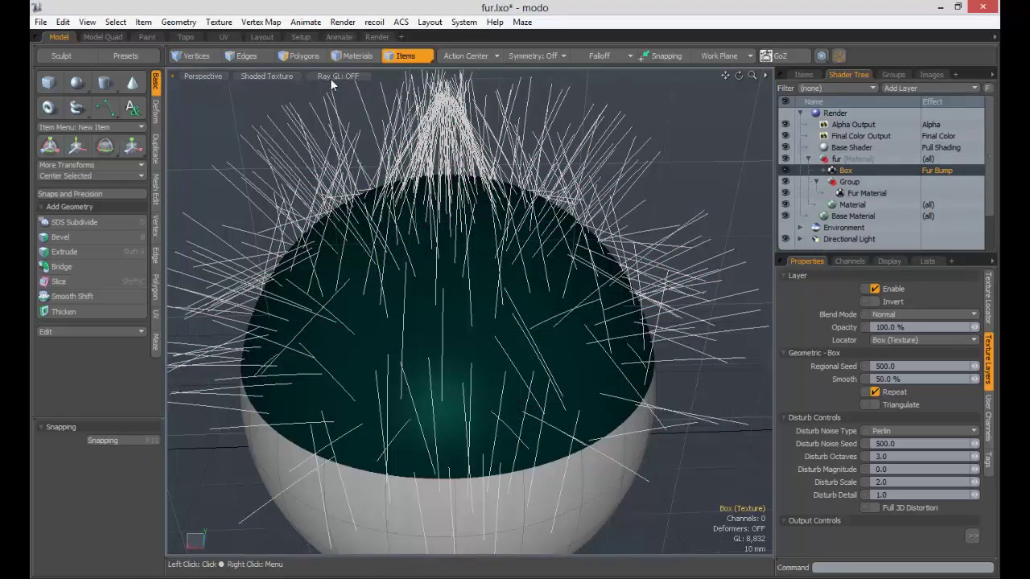
Open a render preview and set the Fur Material's Fur Bump Amplitude to 61 %.
left_click(834, 114)
key("F8")
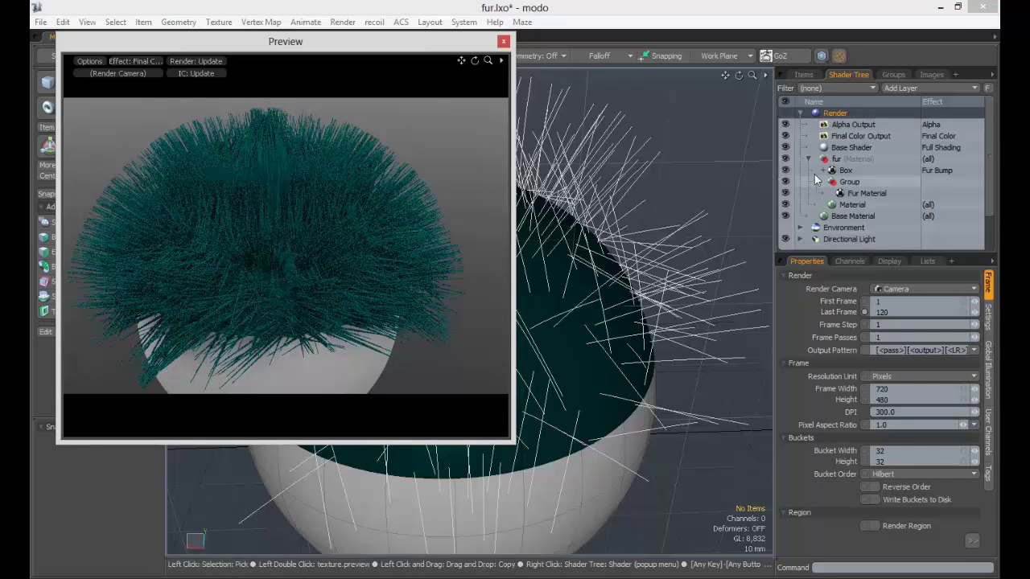
left_click(869, 193)
left_click(988, 338)
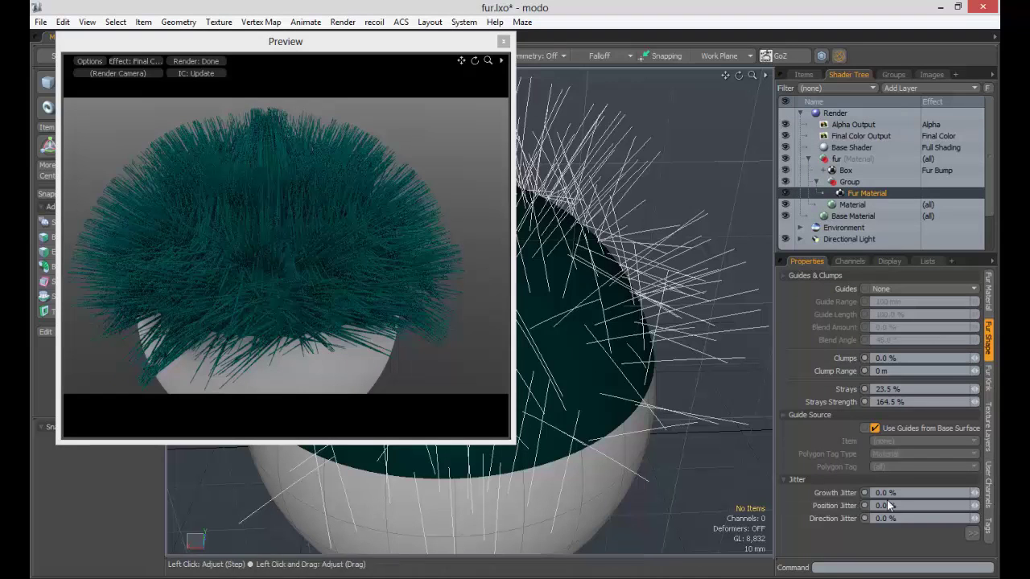
left_click(819, 278)
left_click(813, 275)
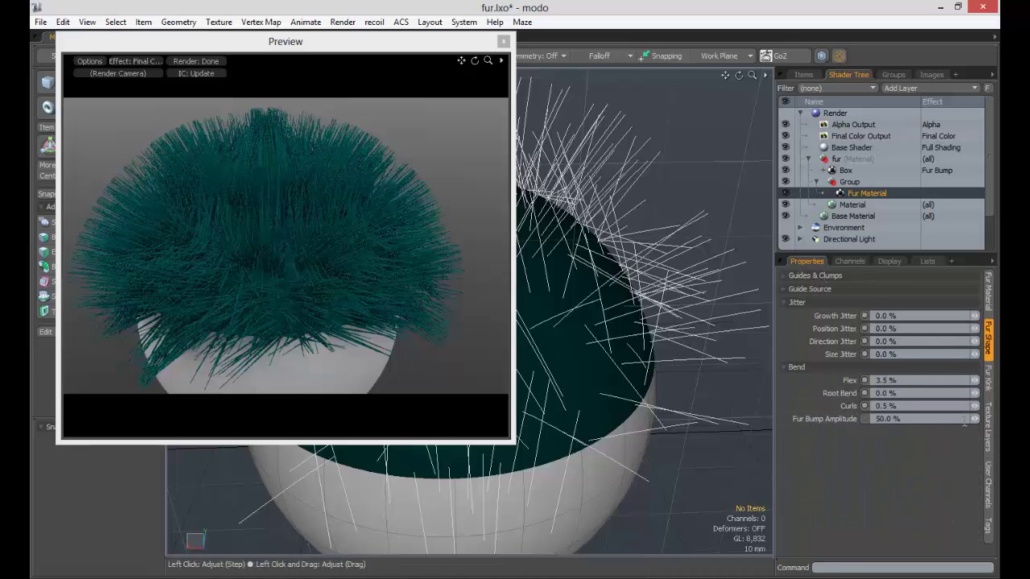
left_click_drag(972, 420, 882, 429)
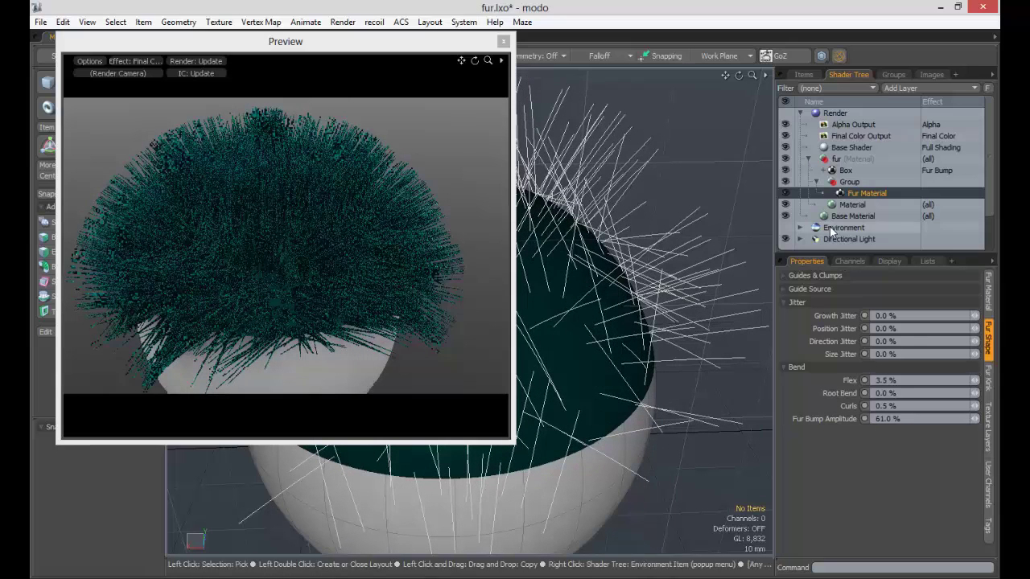
Close the render preview and set the Fur Material's Fur Bump Amplitude to 43 %.
left_click(847, 206)
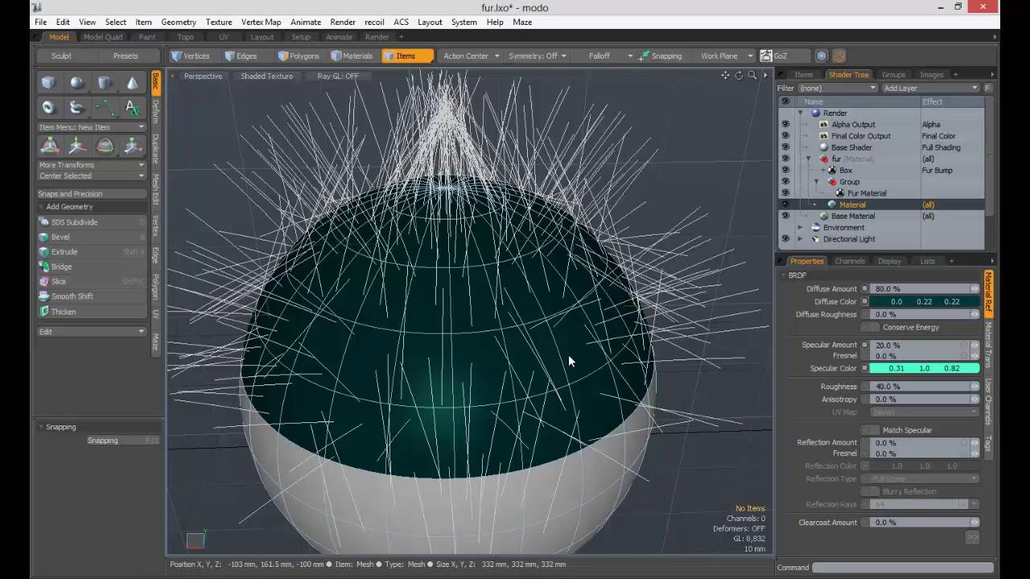
left_click(859, 194)
left_click(820, 314)
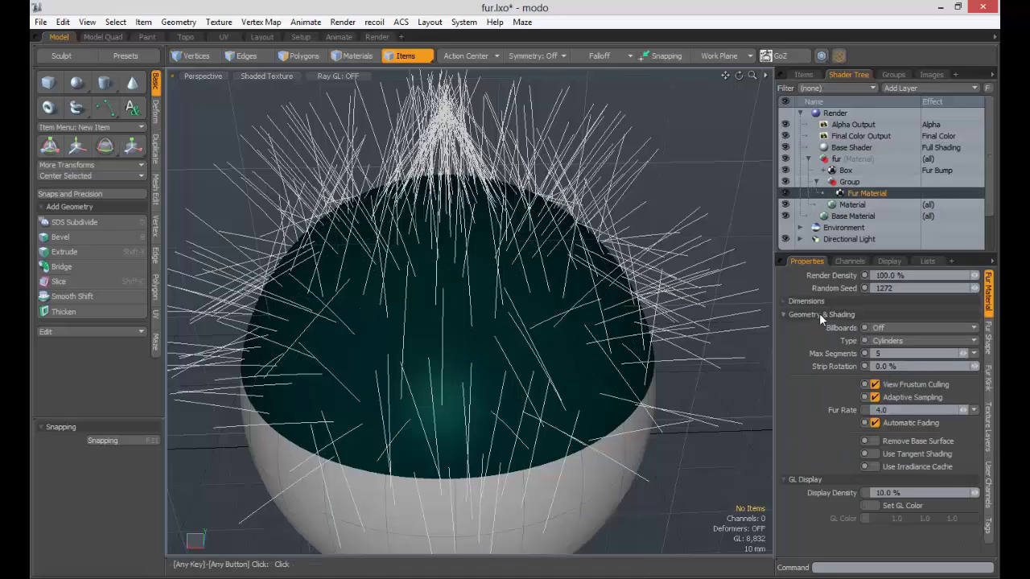
left_click(988, 338)
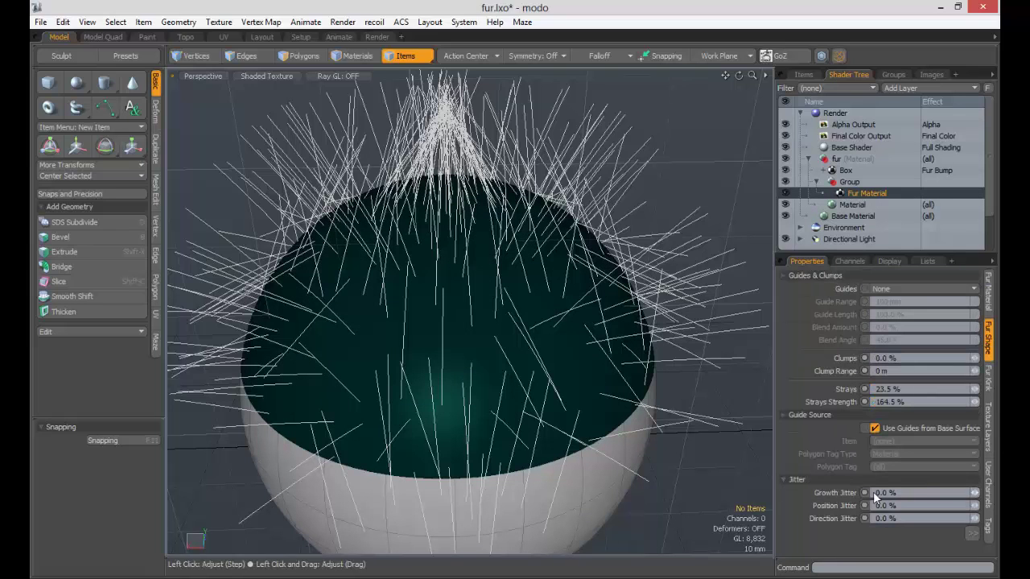
left_click(797, 415)
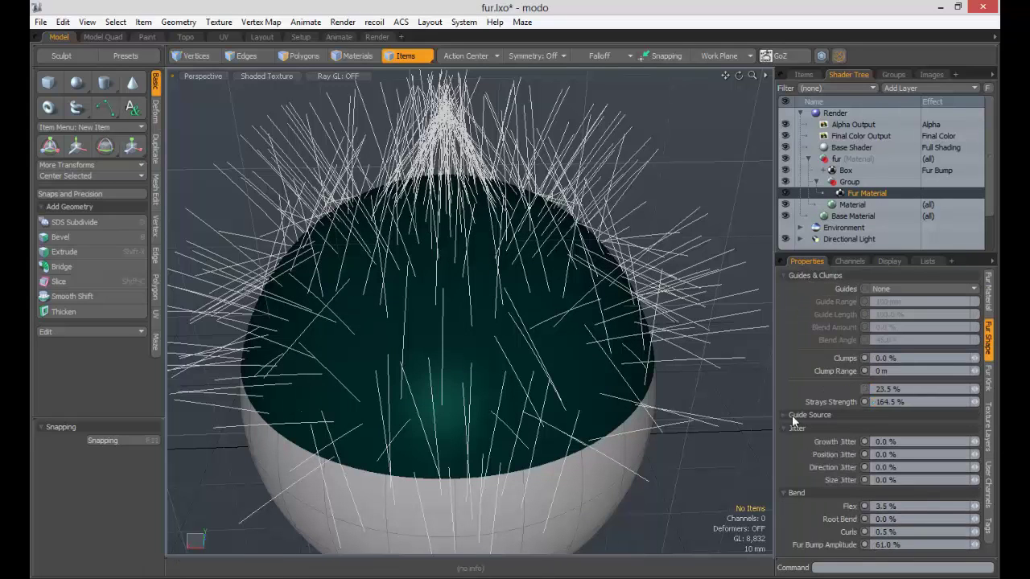
left_click(815, 275)
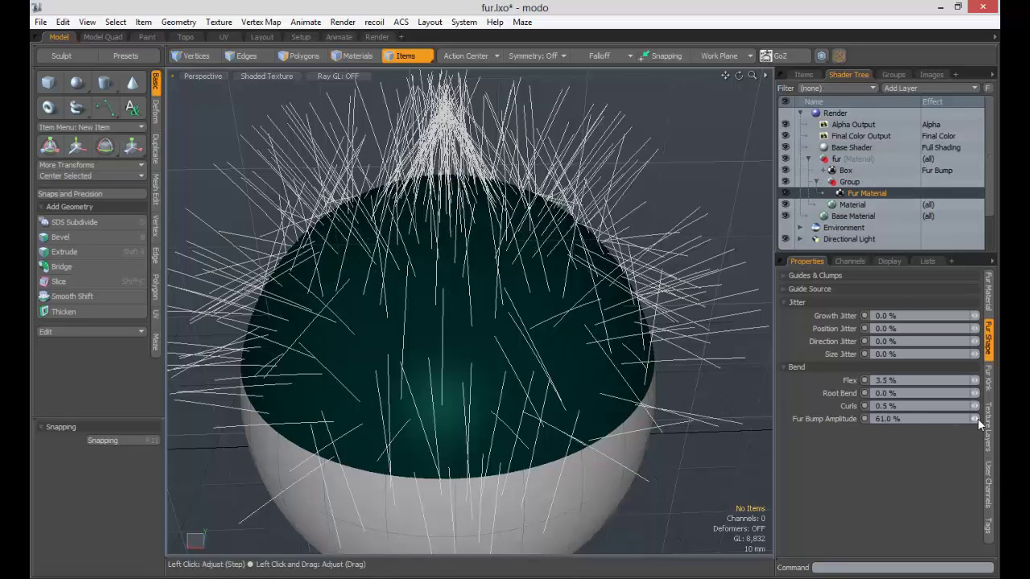
mouse_move(975, 418)
left_mouse_down()
mouse_move(949, 418)
mouse_move(1022, 419)
mouse_move(953, 419)
mouse_move(976, 419)
left_mouse_up()
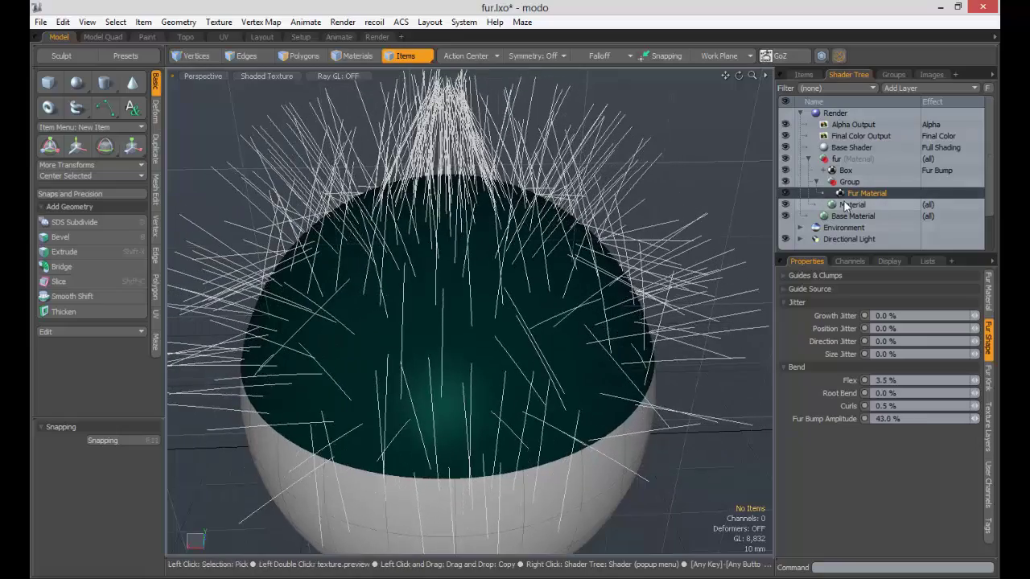
Review the layer types and fur effects available for the Box texture, plus the Fur Material's dimension and shape properties.
left_click(849, 171)
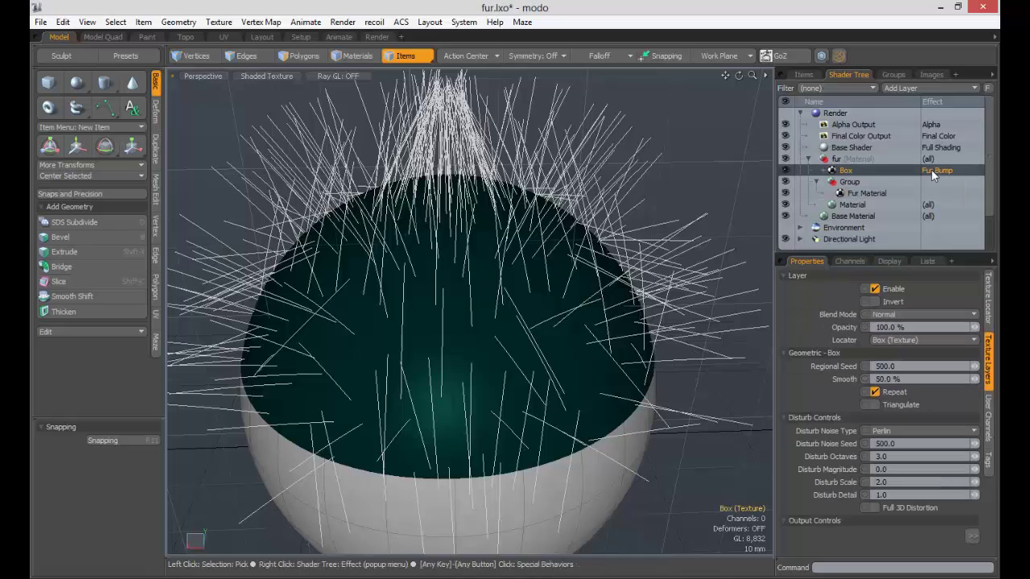
left_click(940, 87)
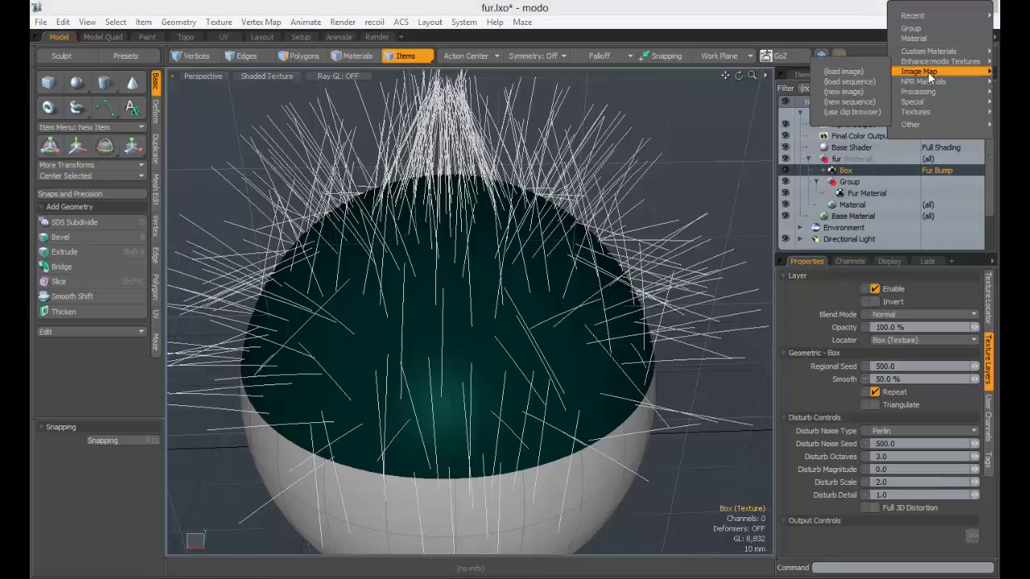
mouse_move(938, 13)
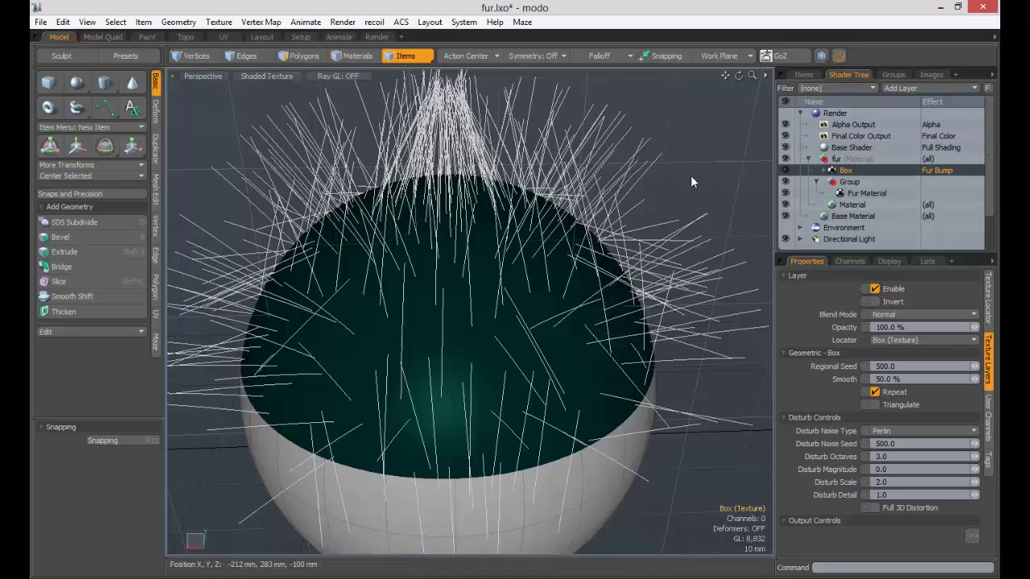
left_click(924, 87)
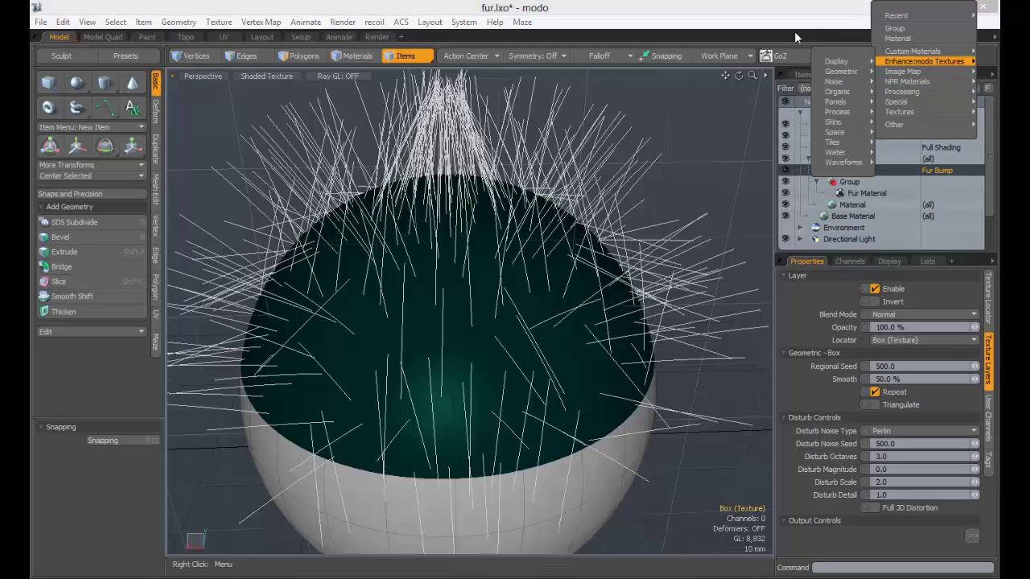
right_click(932, 167)
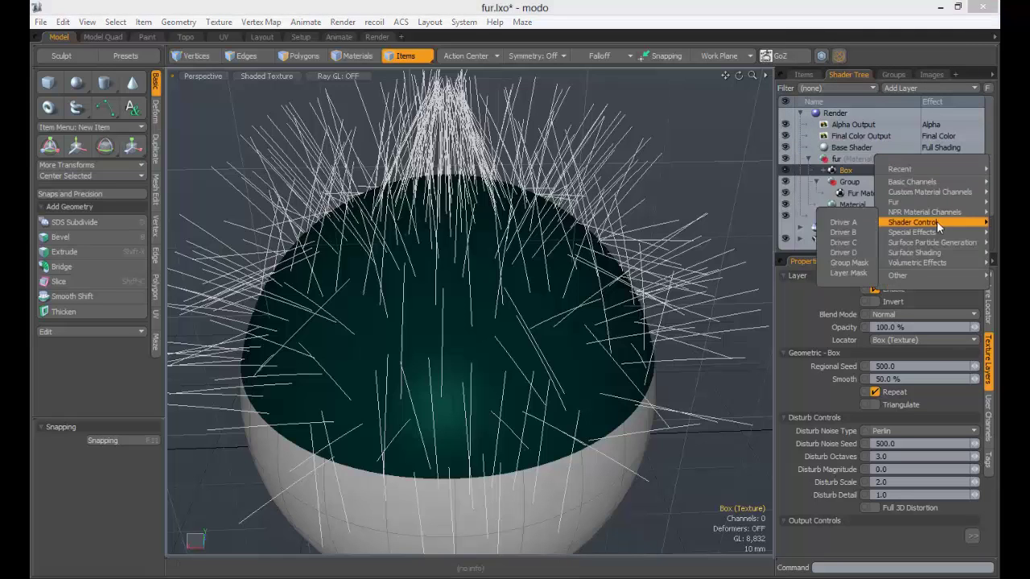
mouse_move(929, 214)
mouse_move(899, 207)
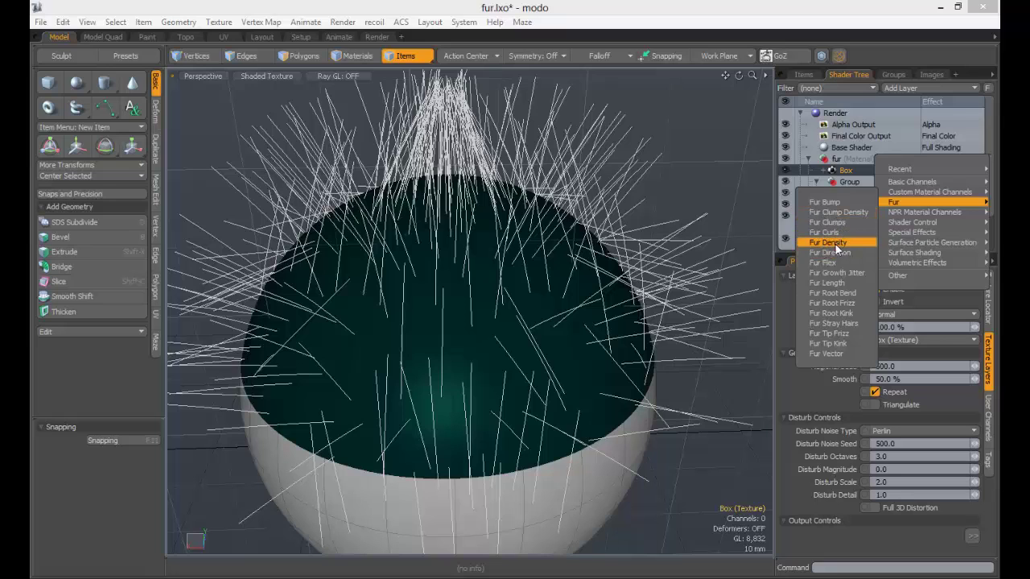
left_click(827, 202)
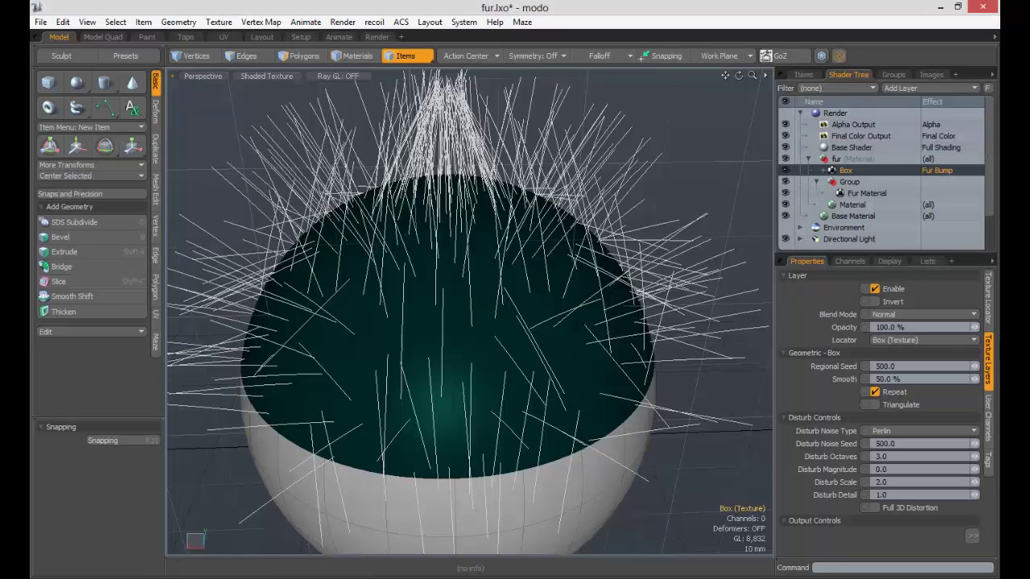
left_click(870, 193)
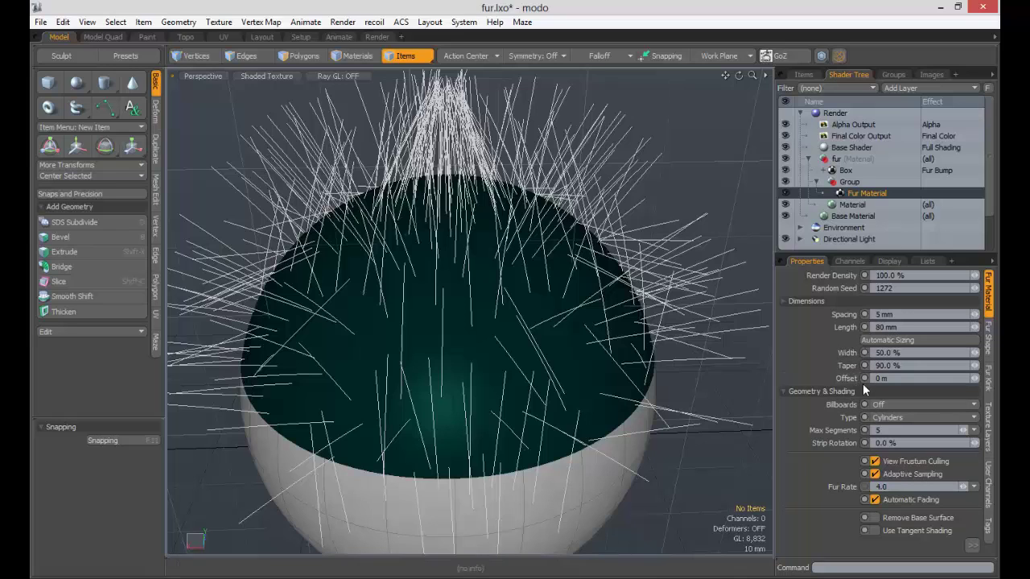
left_click(989, 354)
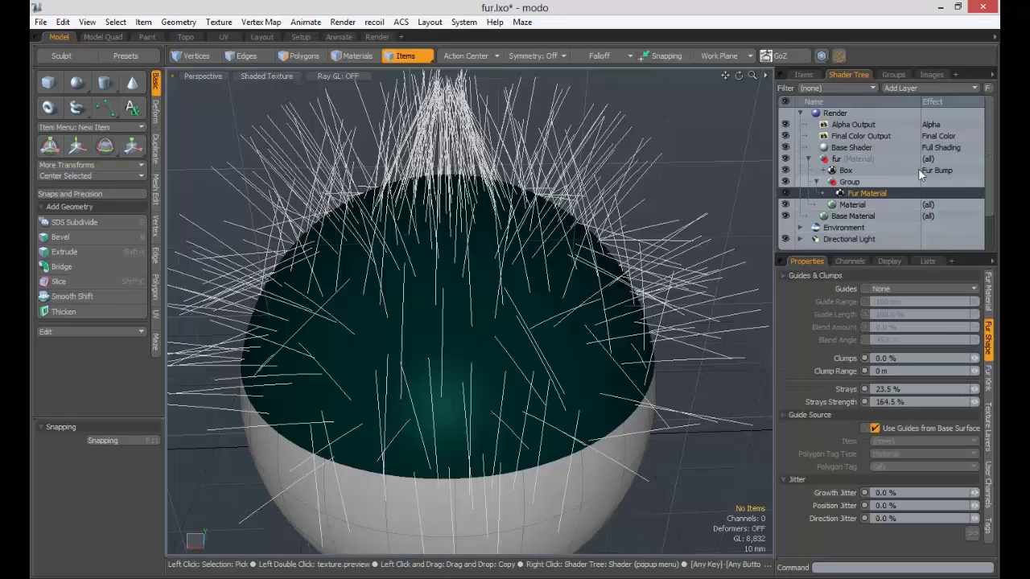
left_click(924, 89)
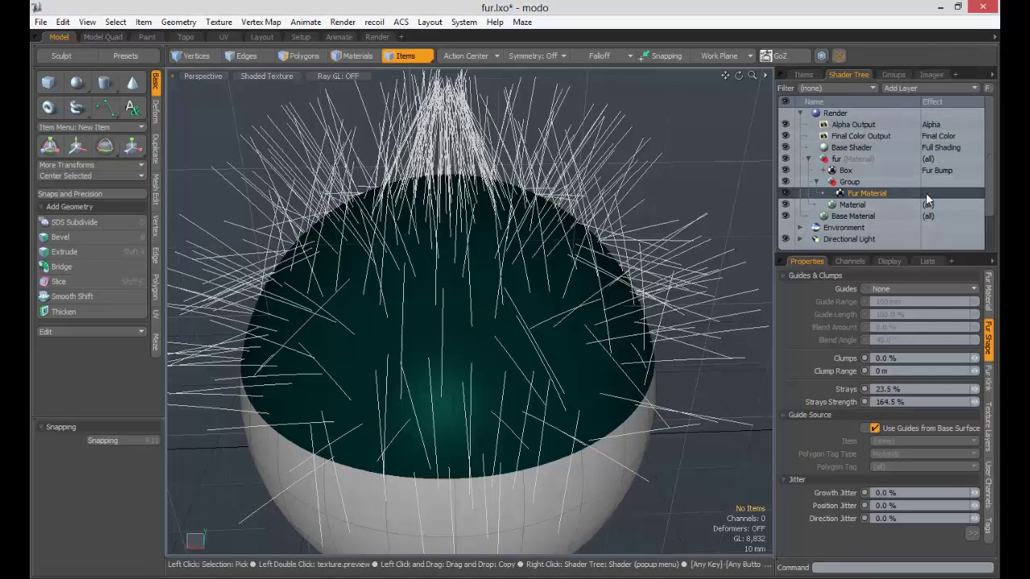
Change the Box texture's effect to Fur Length.
left_click(930, 169)
right_click(930, 170)
mouse_move(931, 181)
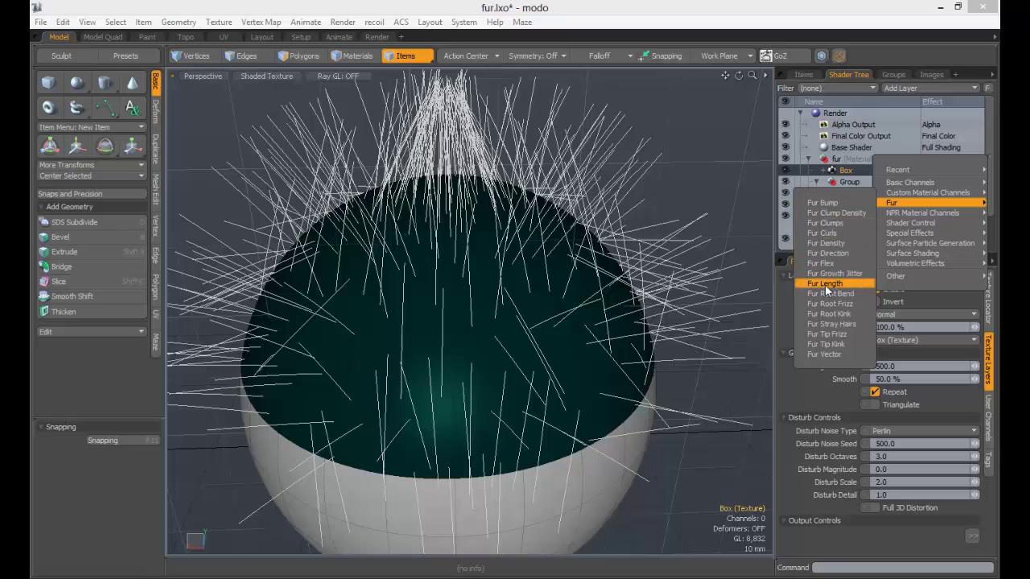
left_click(825, 284)
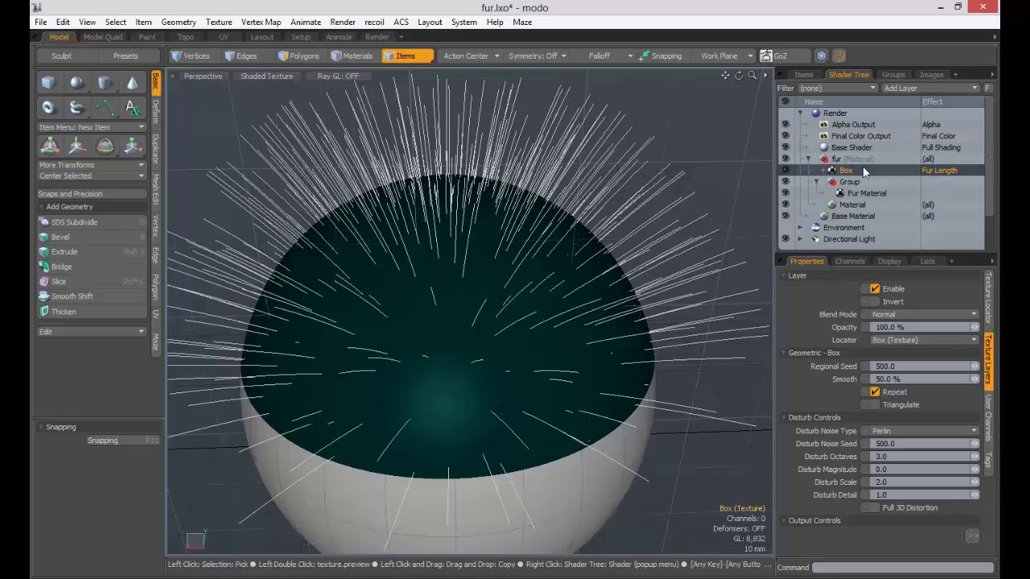
Change the Box texture's effect to Fur Density and examine the fur distribution on the sphere.
left_click(937, 174)
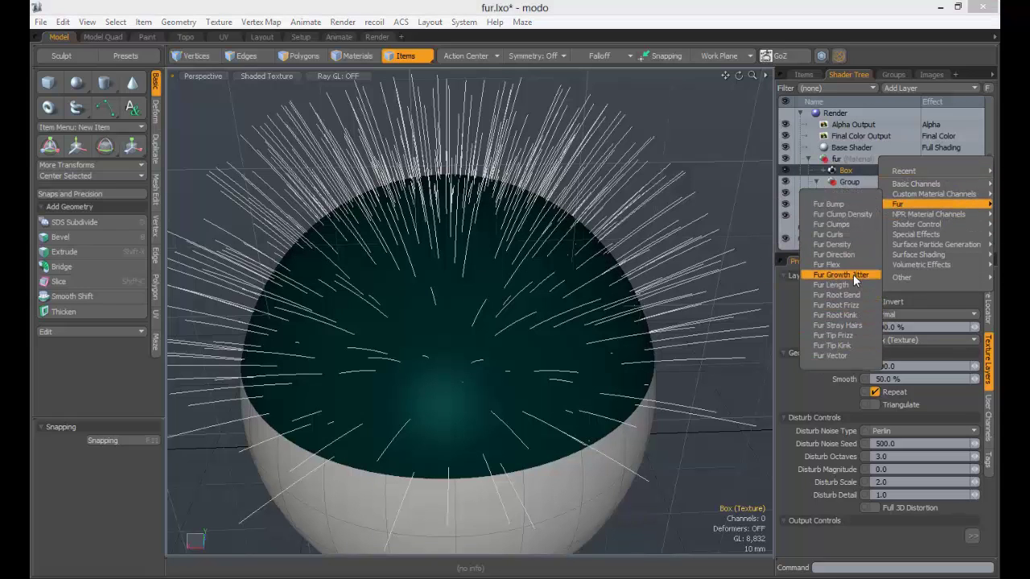
left_click(850, 247)
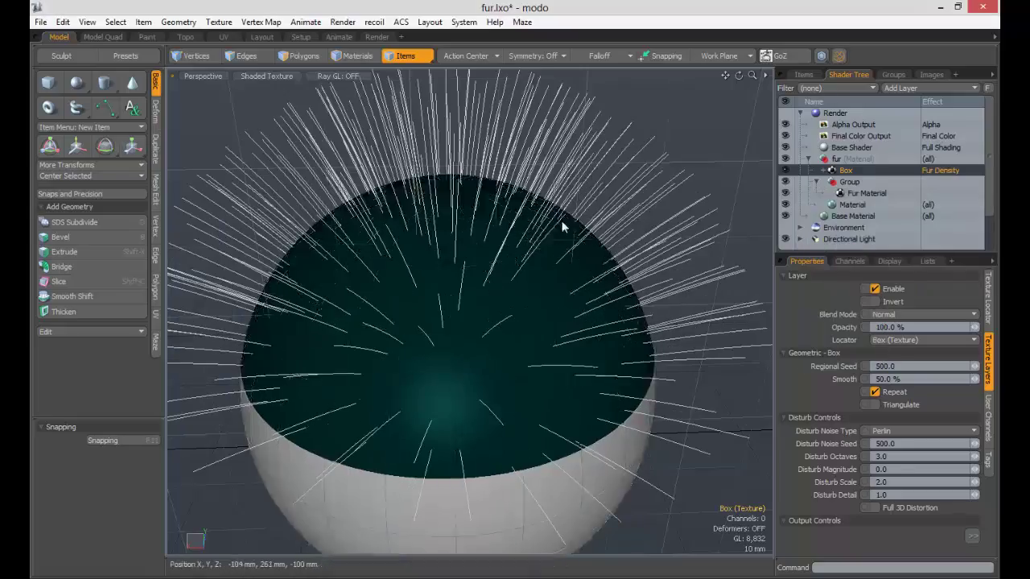
left_click_drag(544, 217, 478, 291, "alt")
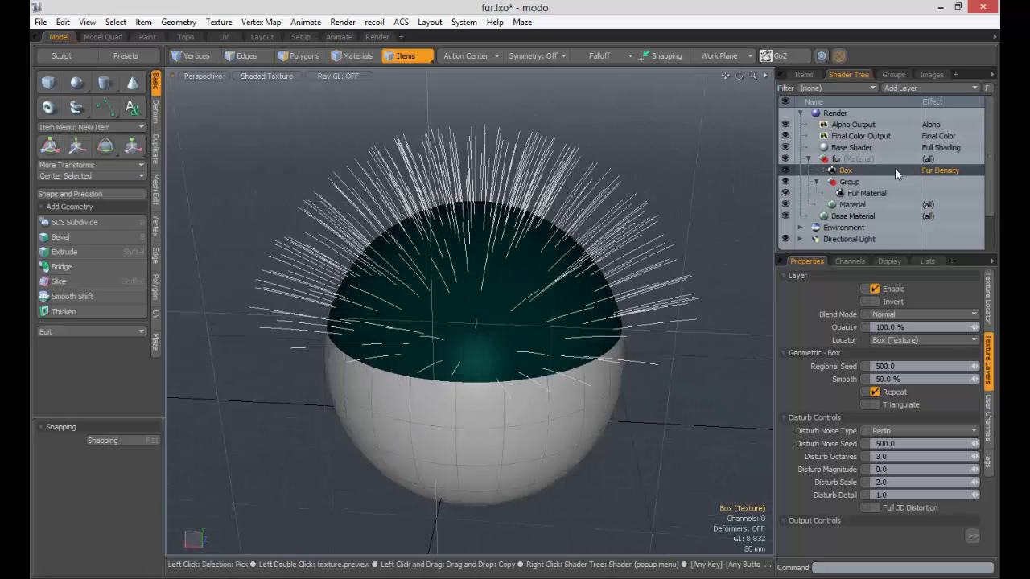
Change the Box texture's effect to Fur Flex and examine the bending fur around the sphere.
right_click(941, 167)
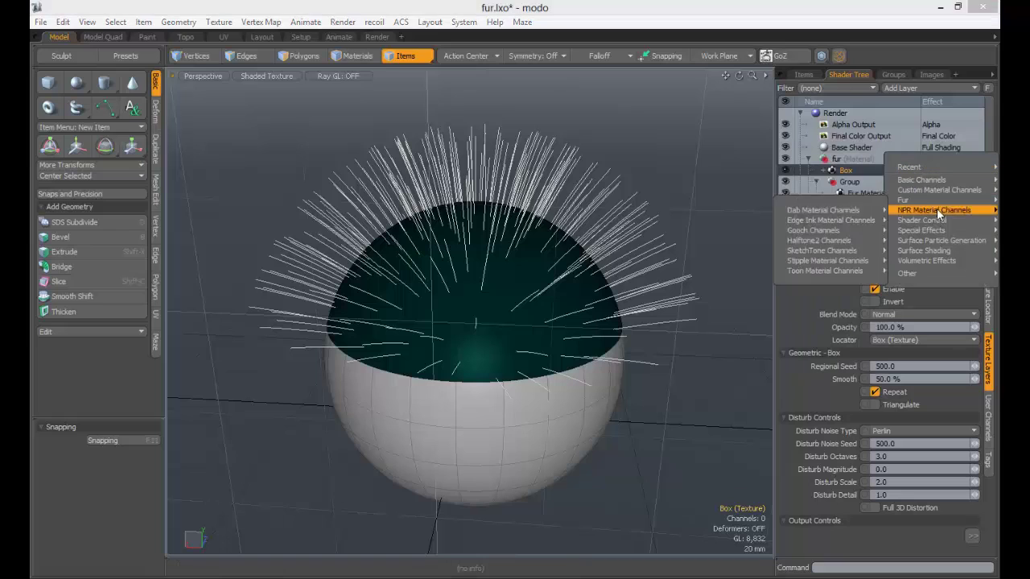
mouse_move(932, 218)
mouse_move(912, 203)
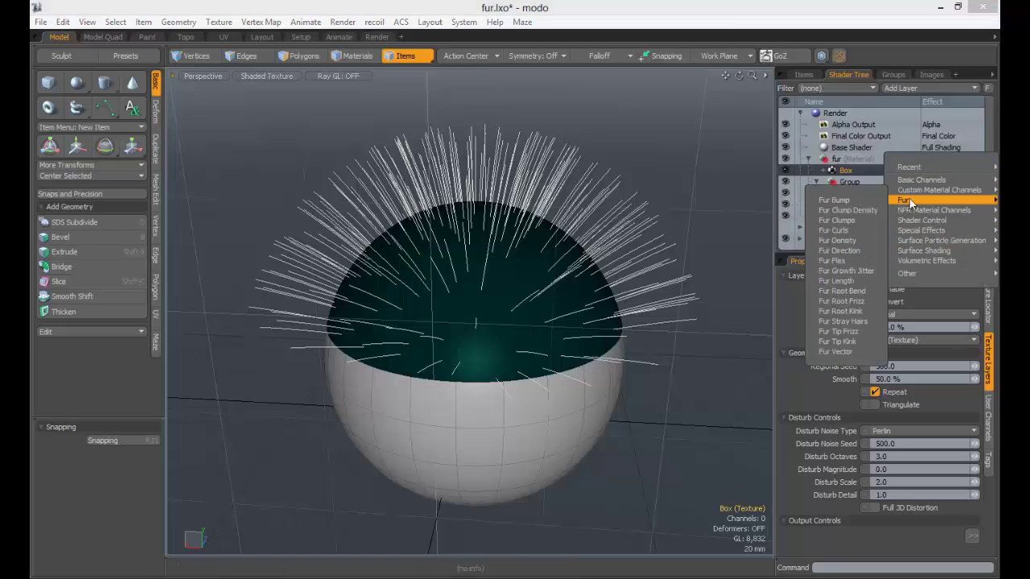
left_click(841, 263)
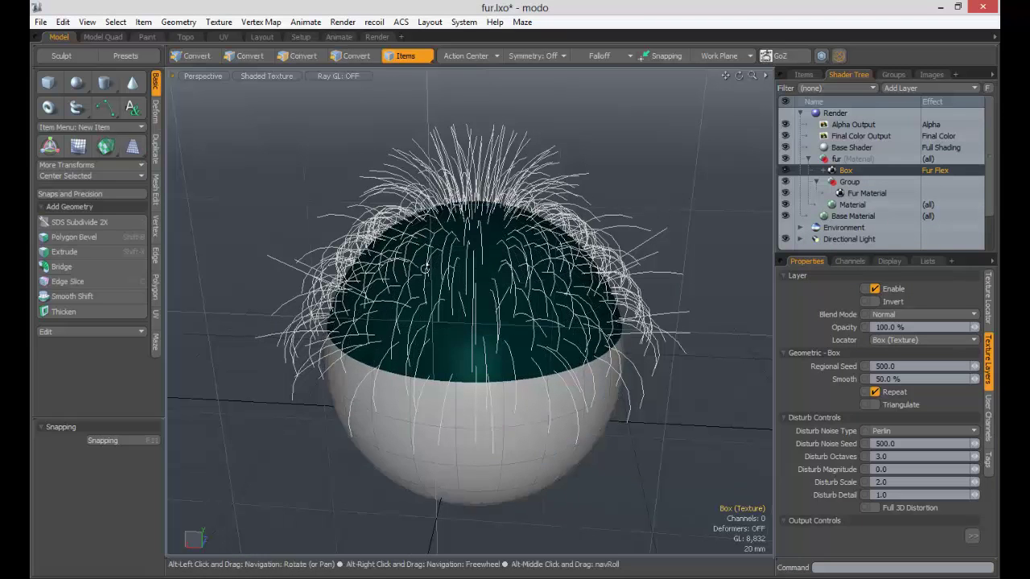
left_click_drag(515, 278, 420, 287, "alt")
left_click_drag(420, 287, 443, 233, "alt+shift")
left_click_drag(443, 233, 501, 254, "ctrl+alt")
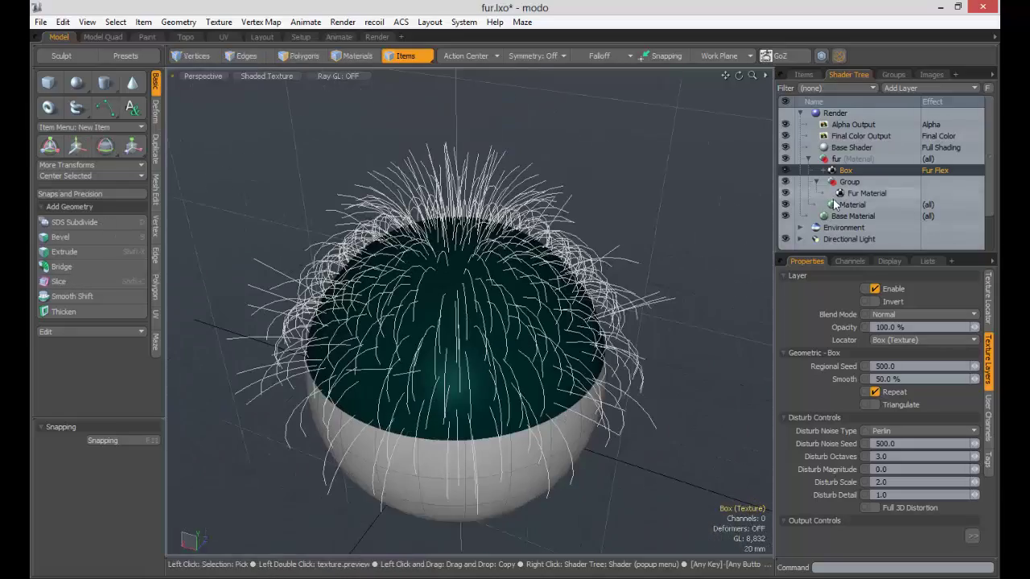
Review the fur effects available for the Box texture and check the fur in a render preview.
right_click(939, 169)
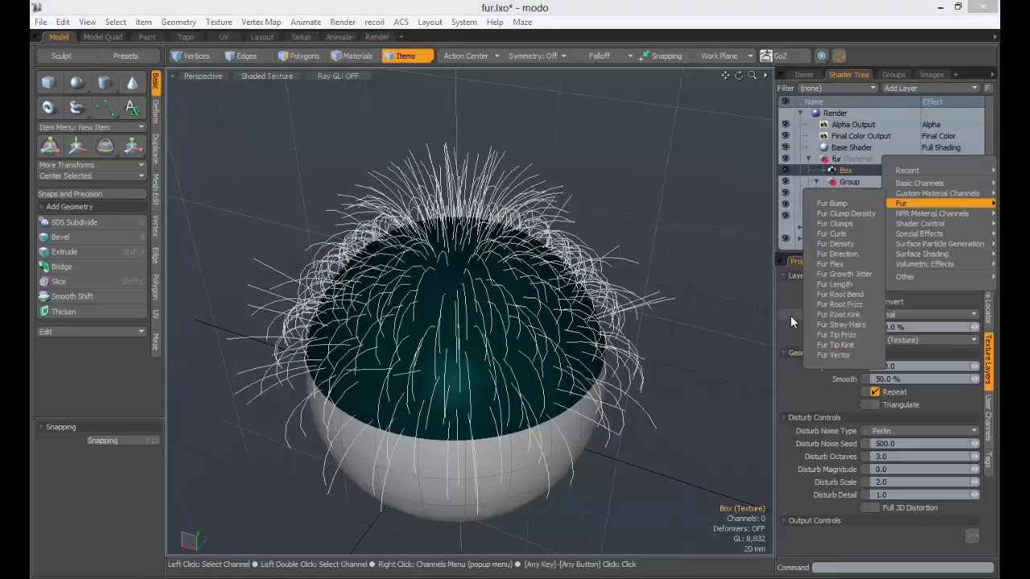
left_click(792, 317)
left_click(852, 204)
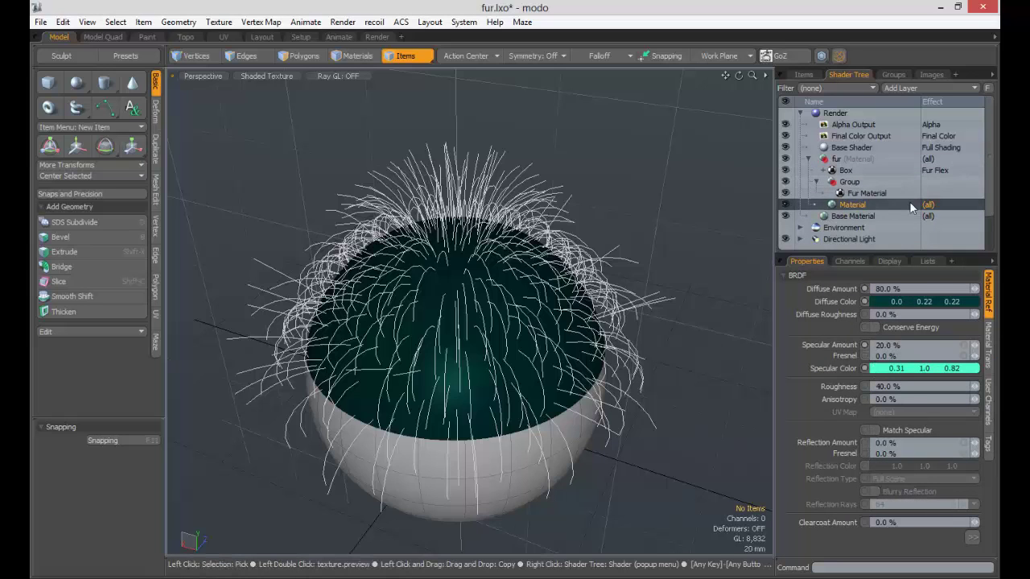
left_click(957, 170)
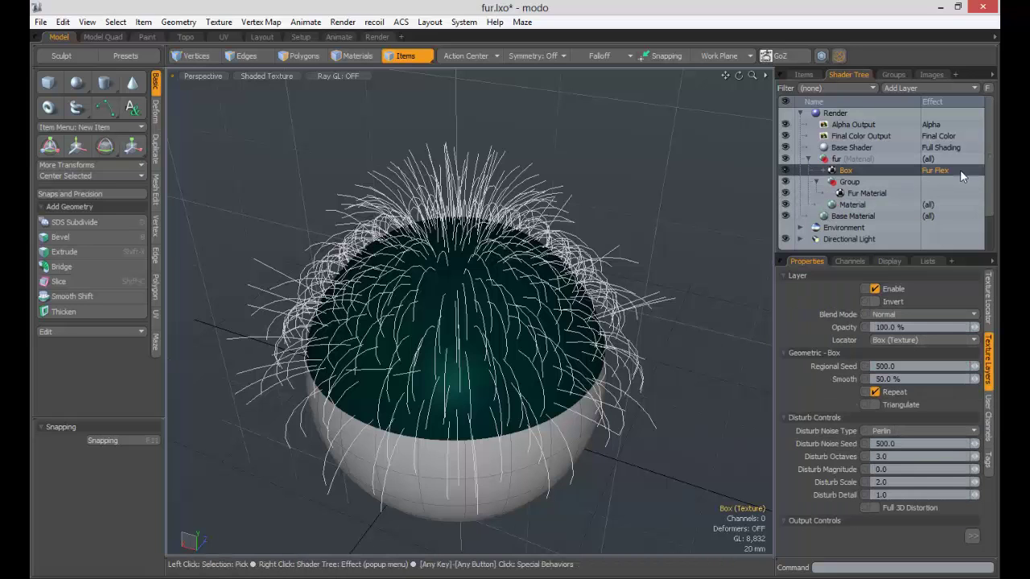
left_click(960, 170)
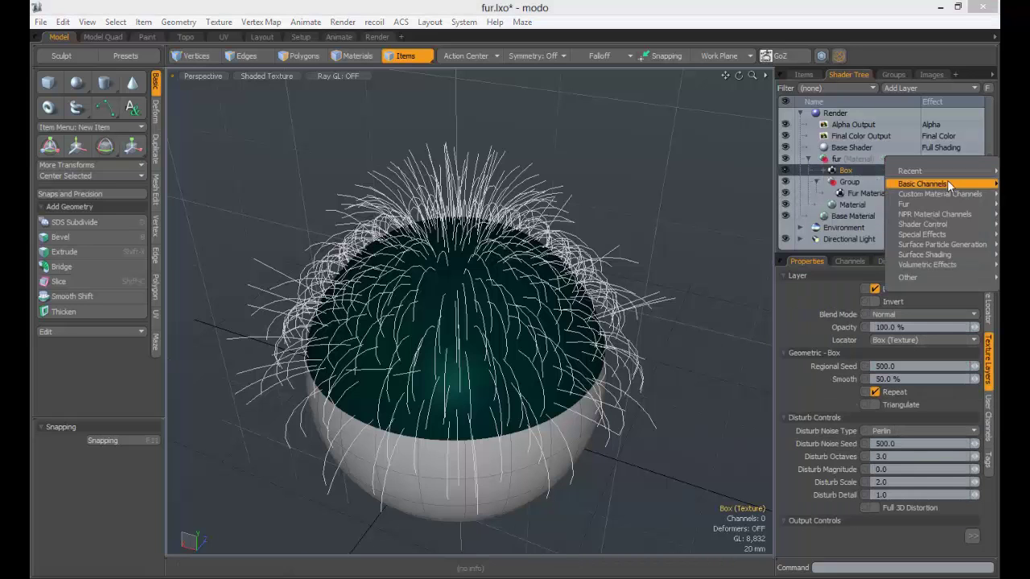
left_click(857, 195)
double_click(857, 195)
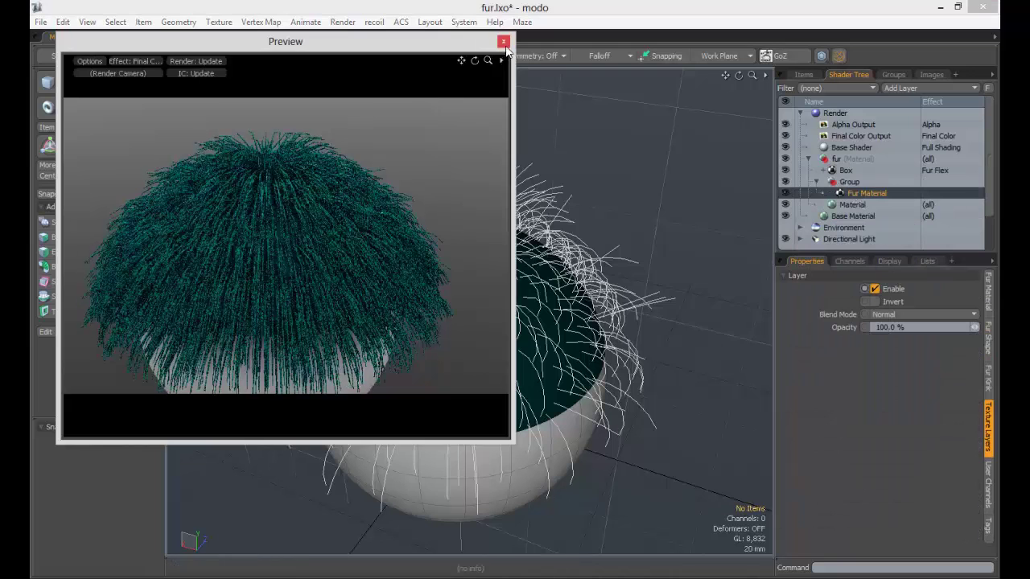
Review the Box texture's fur, shader control and custom material channel effects, plus the processing layer types that can be added.
left_click(935, 171)
right_click(935, 170)
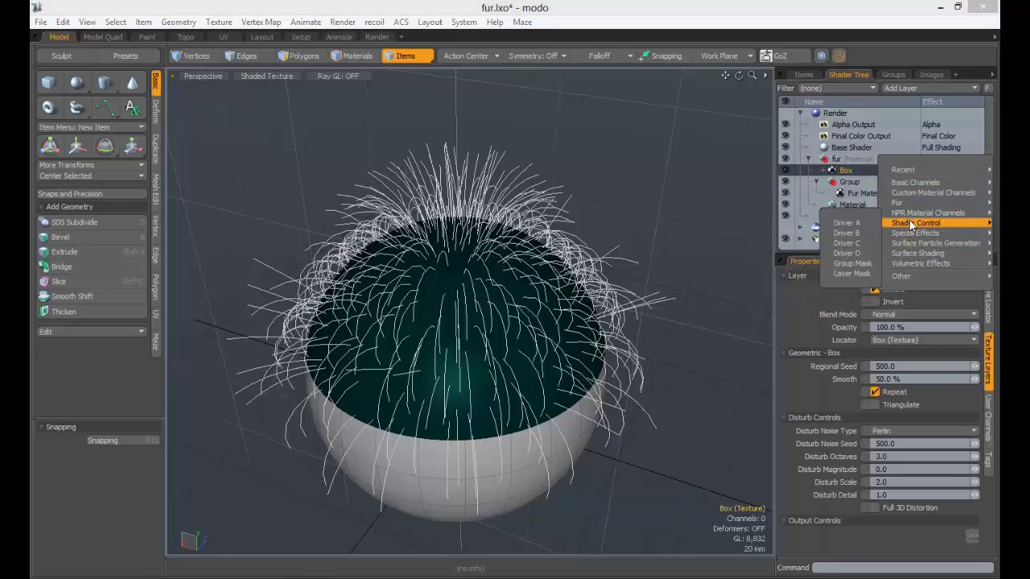
mouse_move(923, 204)
left_click(827, 264)
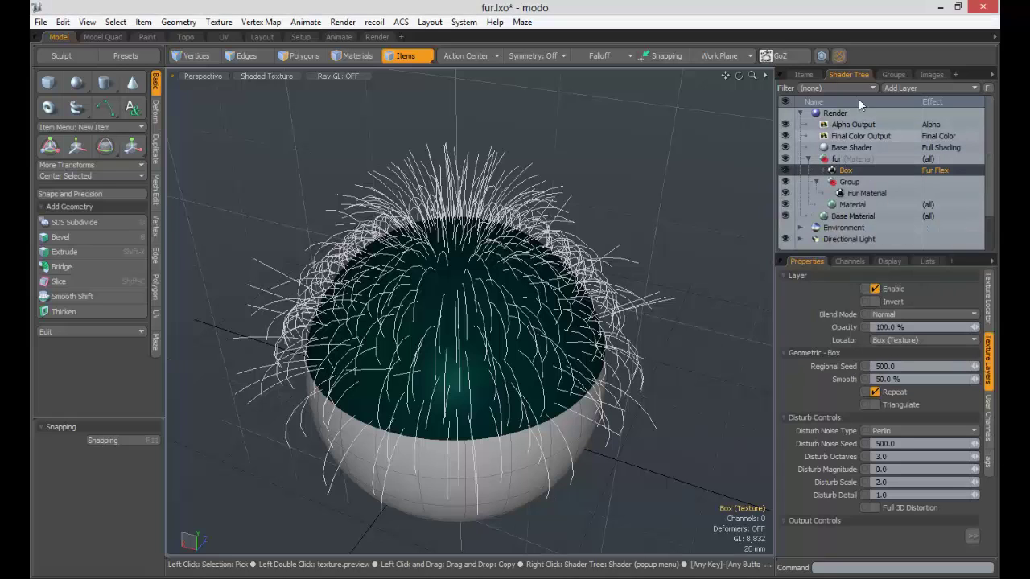
left_click(924, 86)
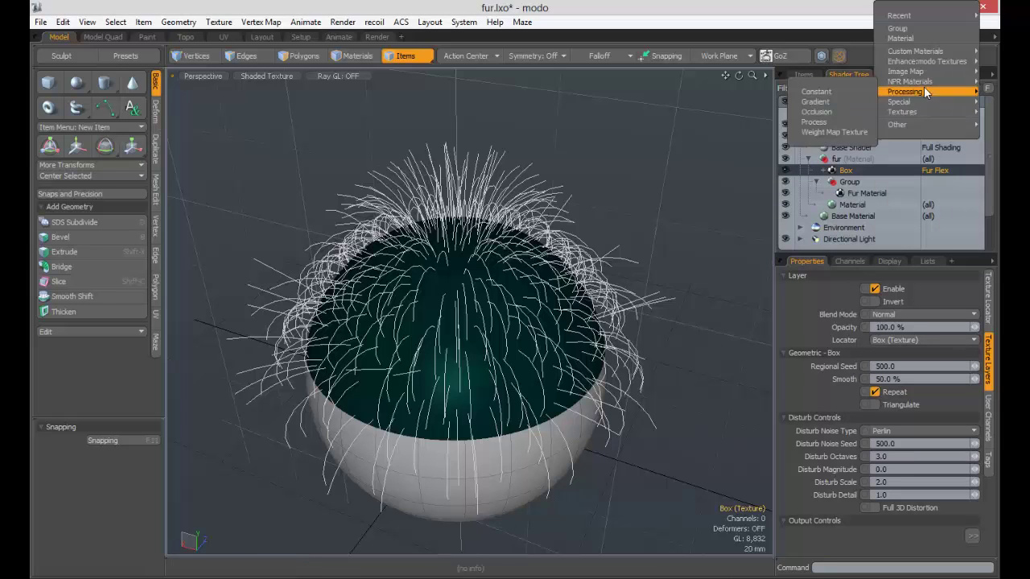
left_click(789, 163)
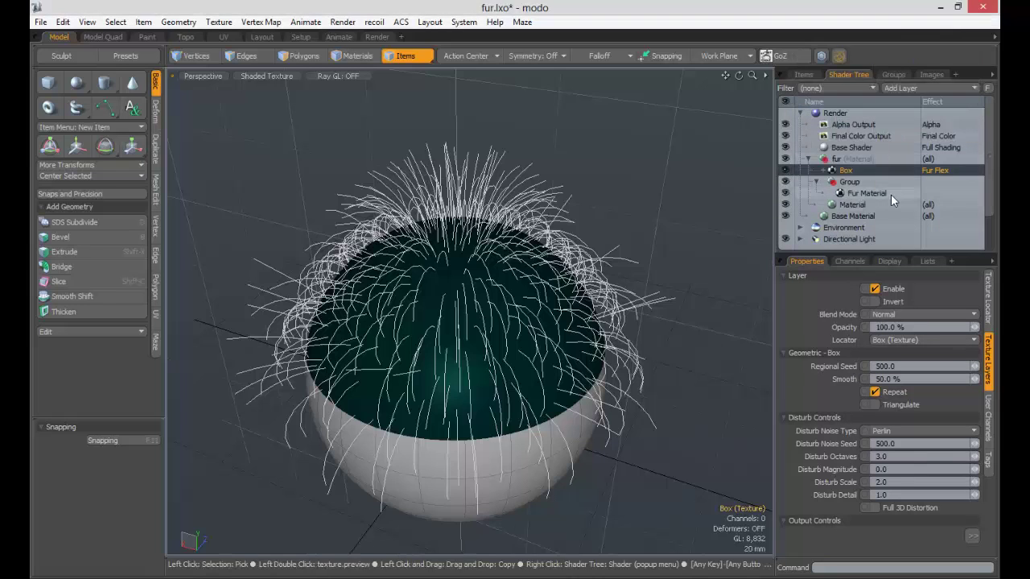
left_click(937, 170)
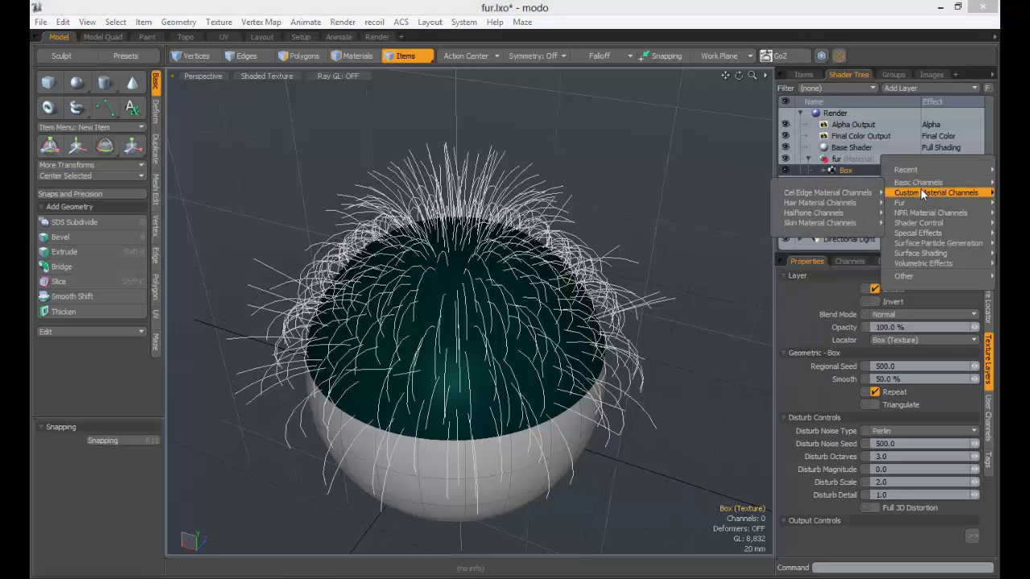
mouse_move(914, 202)
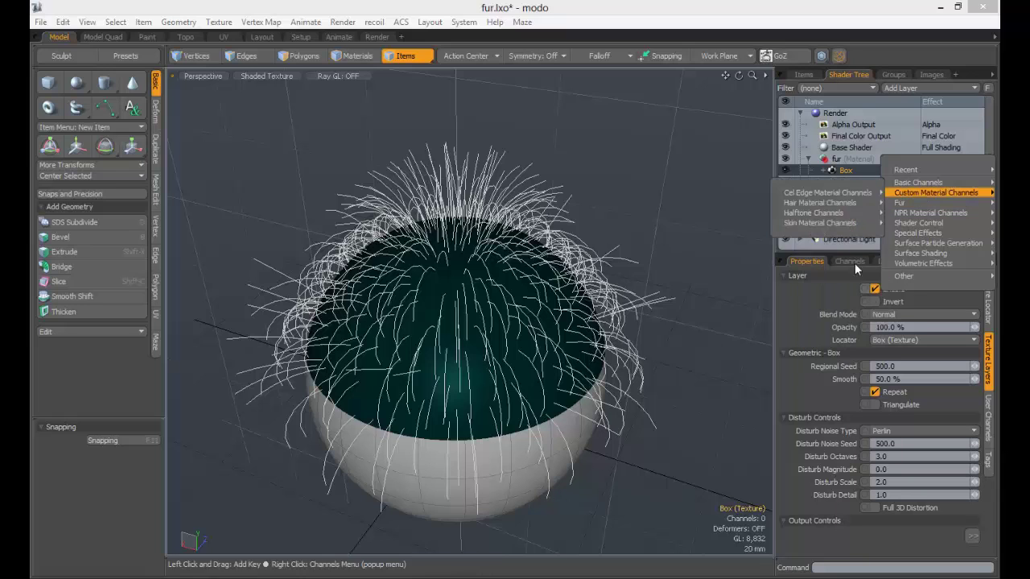
mouse_move(919, 183)
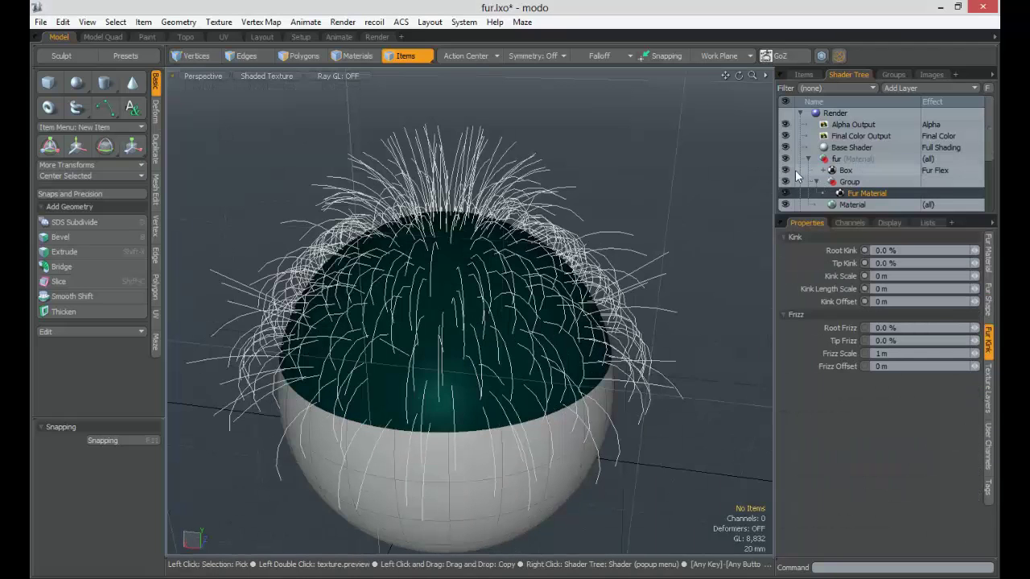
Hide the Box texture layer and review the Fur Material's jitter and bend shape settings, collapsing the sections above Bend.
left_click(787, 171)
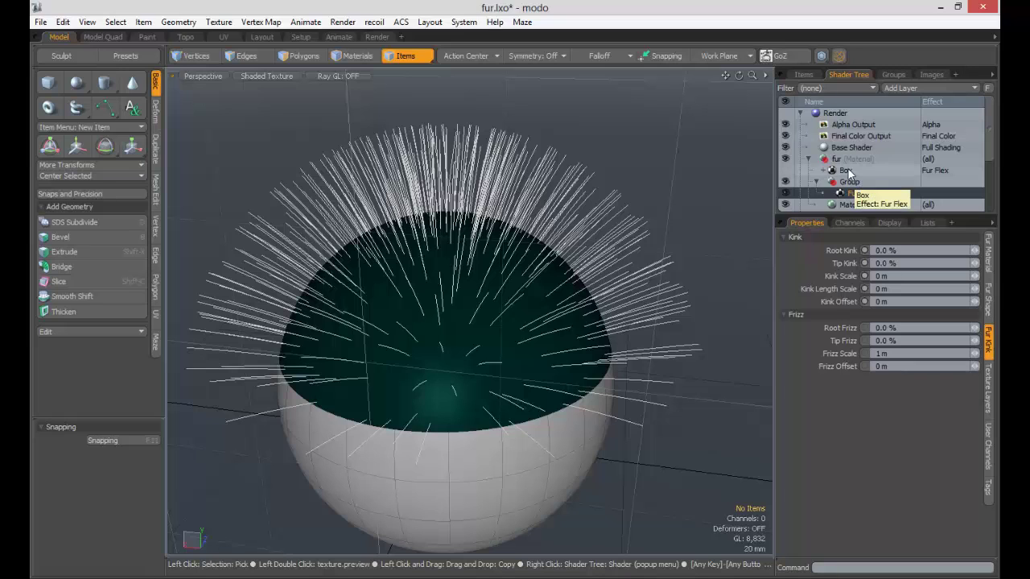
left_click(855, 171)
left_click(874, 195)
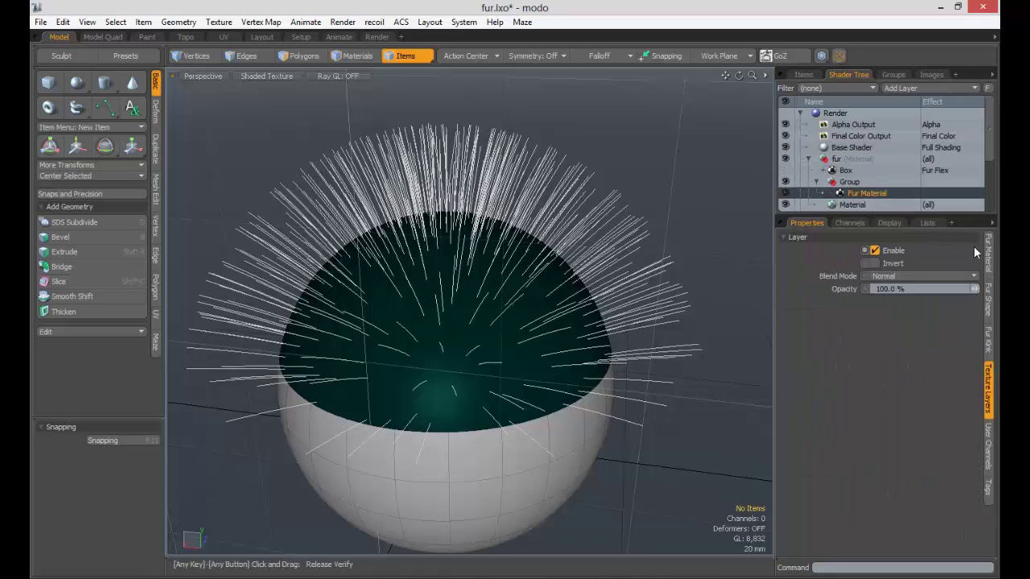
left_click(988, 302)
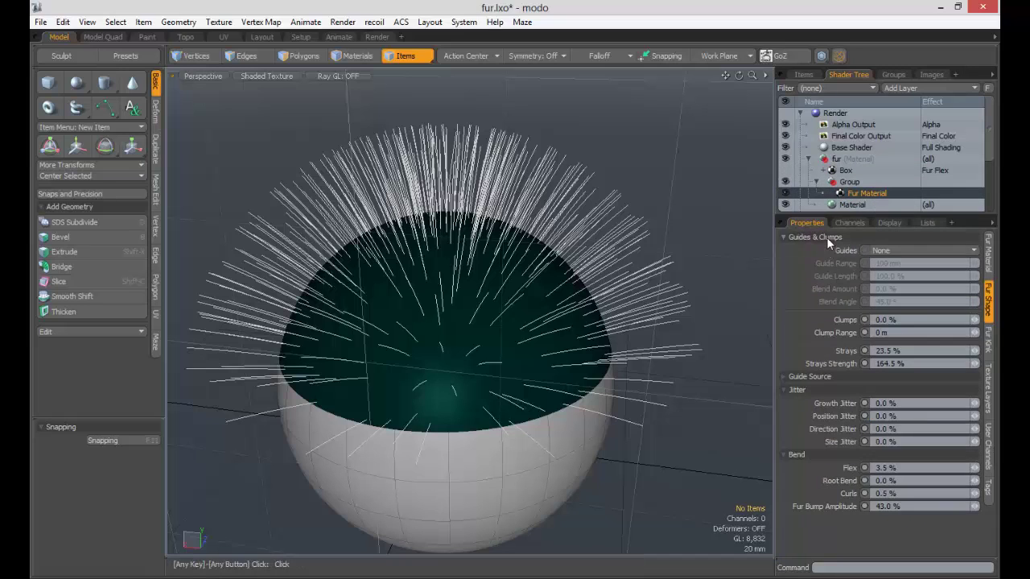
left_click(826, 237)
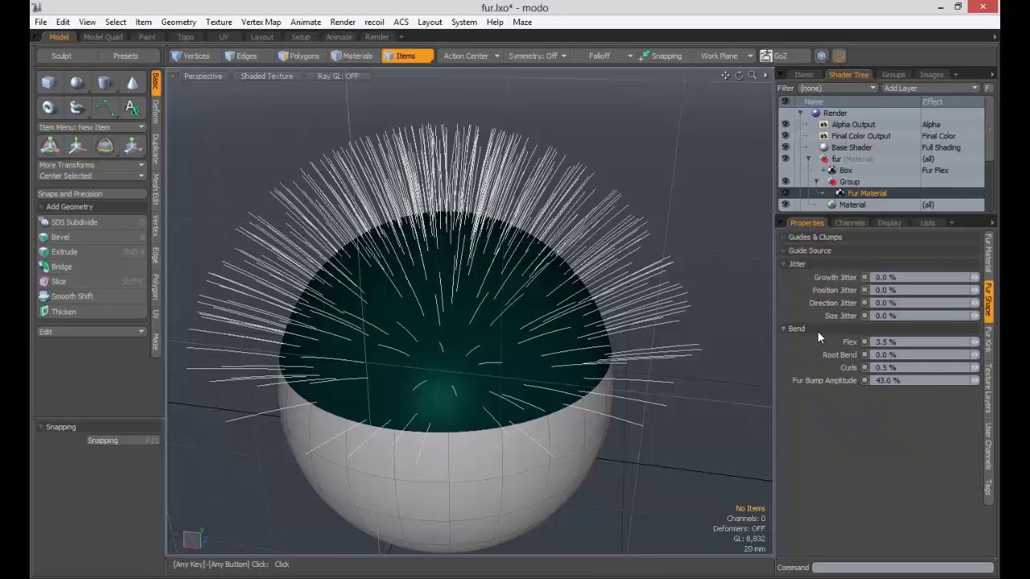
left_click(811, 262)
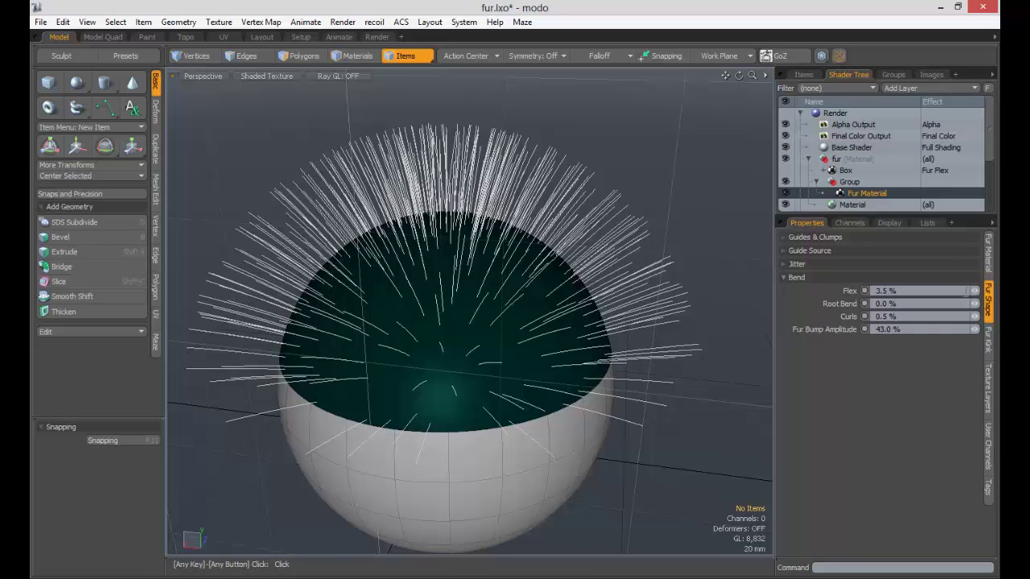
Try a Root Kink of 80% on the Fur Material and examine the hairs around the sphere up close.
left_click(988, 346)
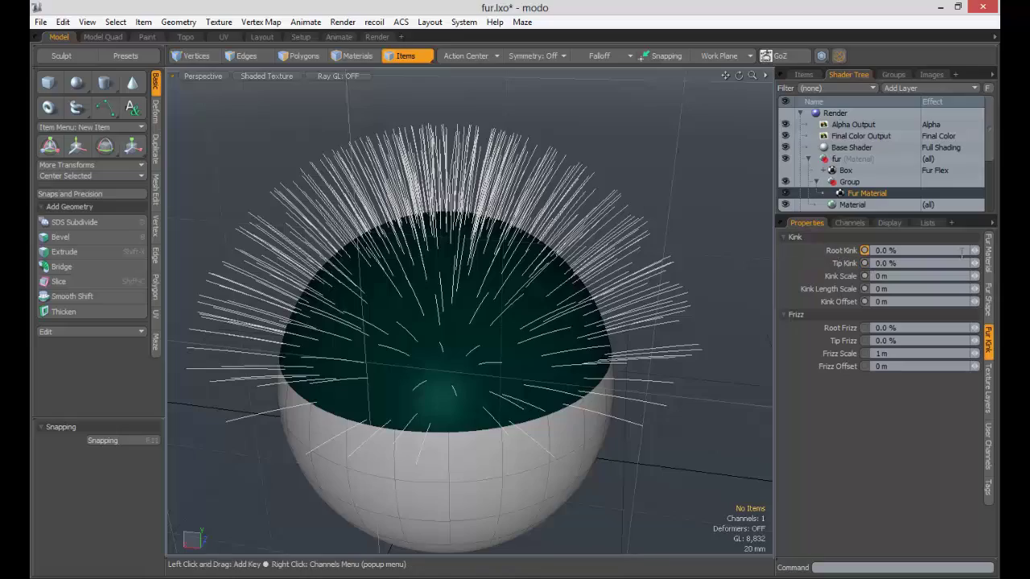
mouse_move(975, 250)
left_mouse_down()
mouse_move(1007, 251)
mouse_move(981, 250)
left_mouse_up()
left_click_drag(490, 422, 439, 304, "alt")
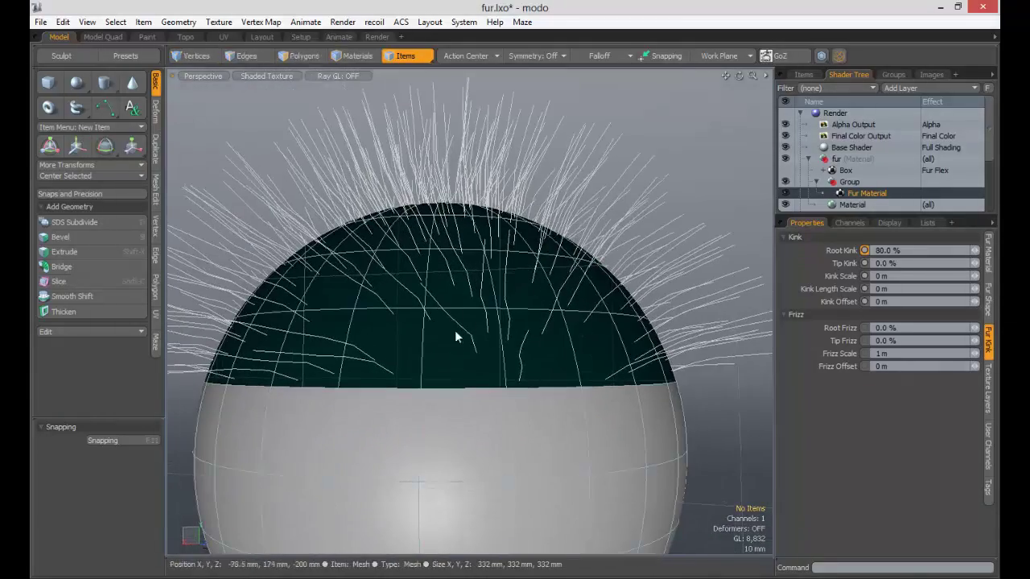
left_click_drag(570, 372, 500, 404, "alt")
scroll(559, 343, "down", 3)
Set the Fur Material's Root Kink to -1%, Tip Kink to 200% and Kink Scale to 10 mm.
left_click_drag(974, 250, 1022, 263)
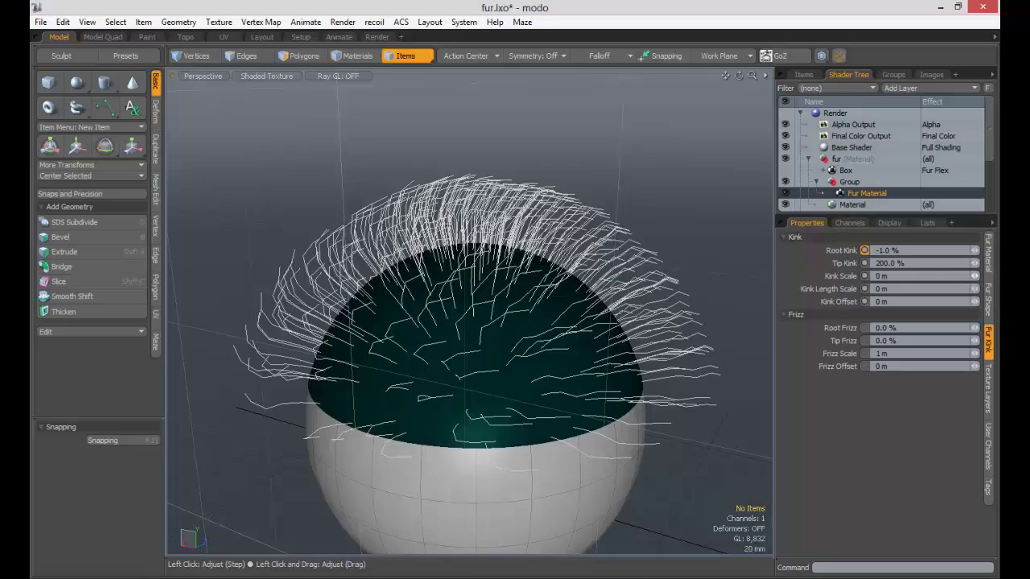
left_click_drag(975, 276, 1000, 276)
left_click(909, 275)
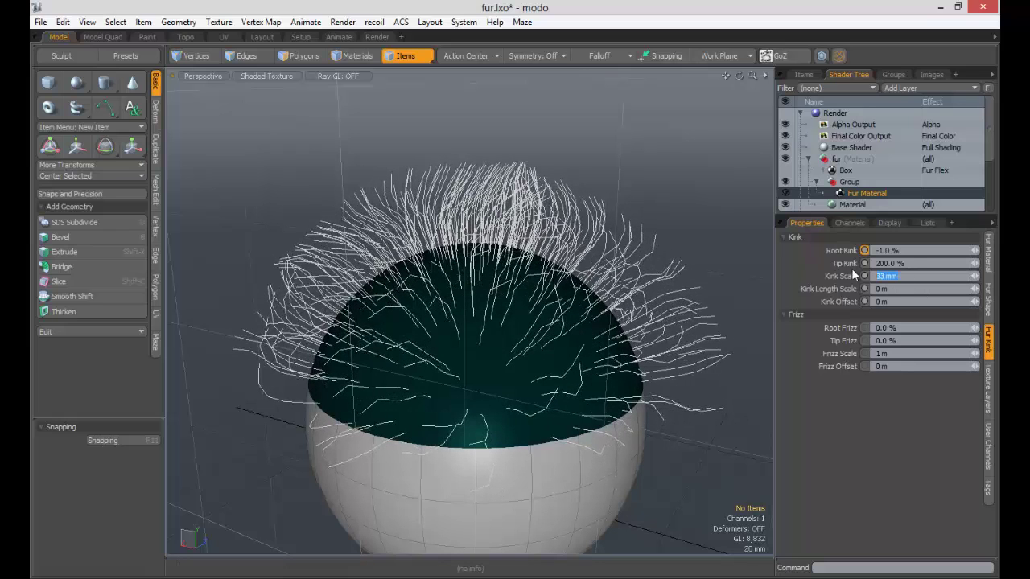
type("1")
key("Tab")
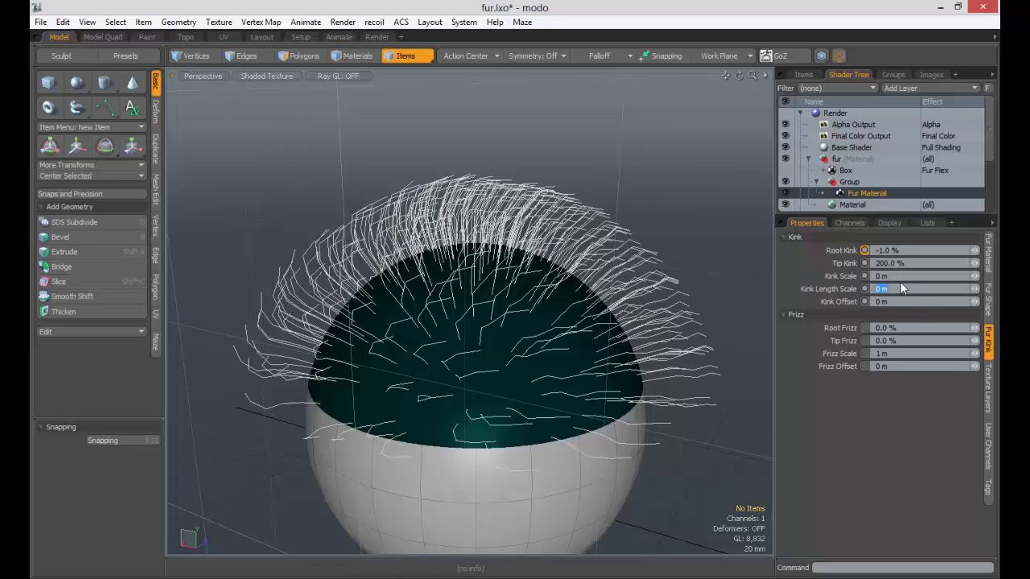
left_click(907, 276)
type("10mm")
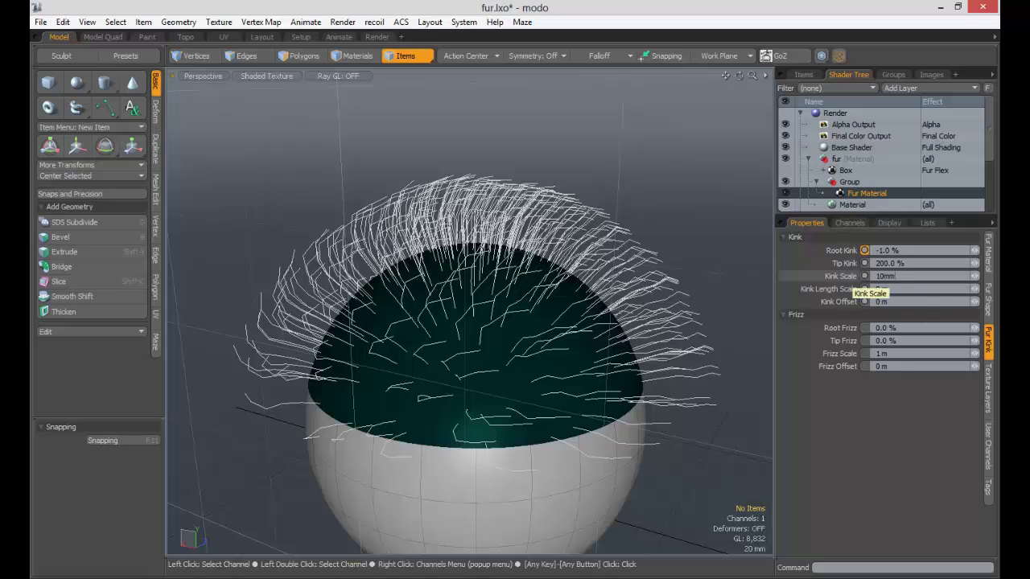
key("Tab")
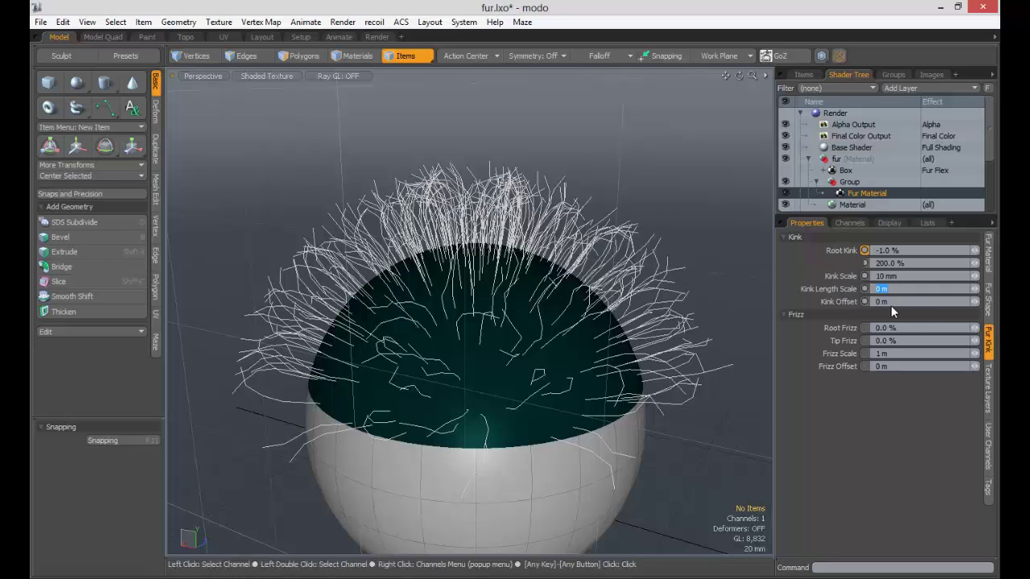
Set the Kink Scale to 1 m and examine the kinked hairs on the sphere.
left_click_drag(916, 278, 831, 274)
type("1")
key("Tab")
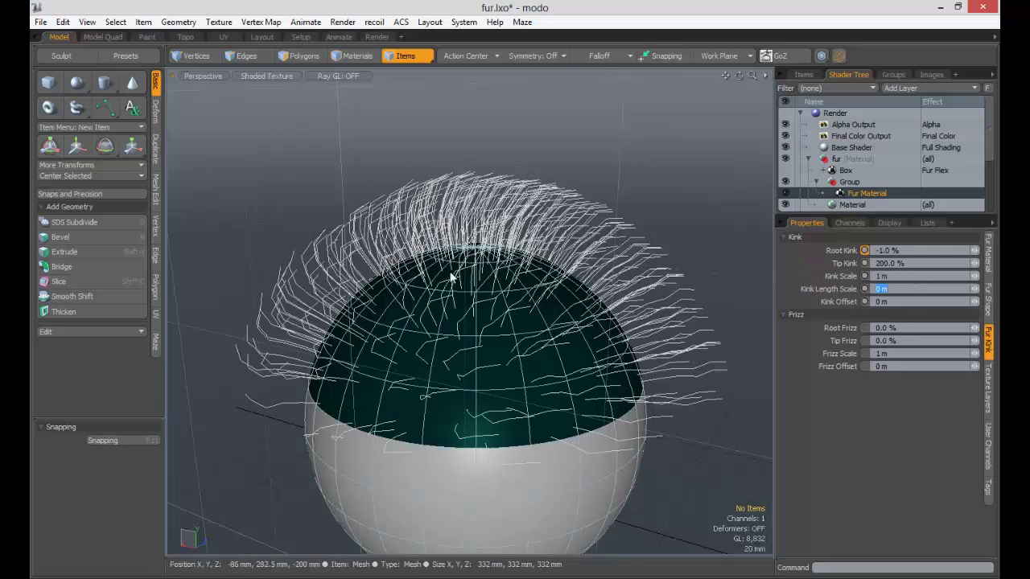
mouse_move(331, 261)
left_mouse_down("alt")
mouse_move(342, 283)
mouse_move(315, 261)
left_mouse_up("alt")
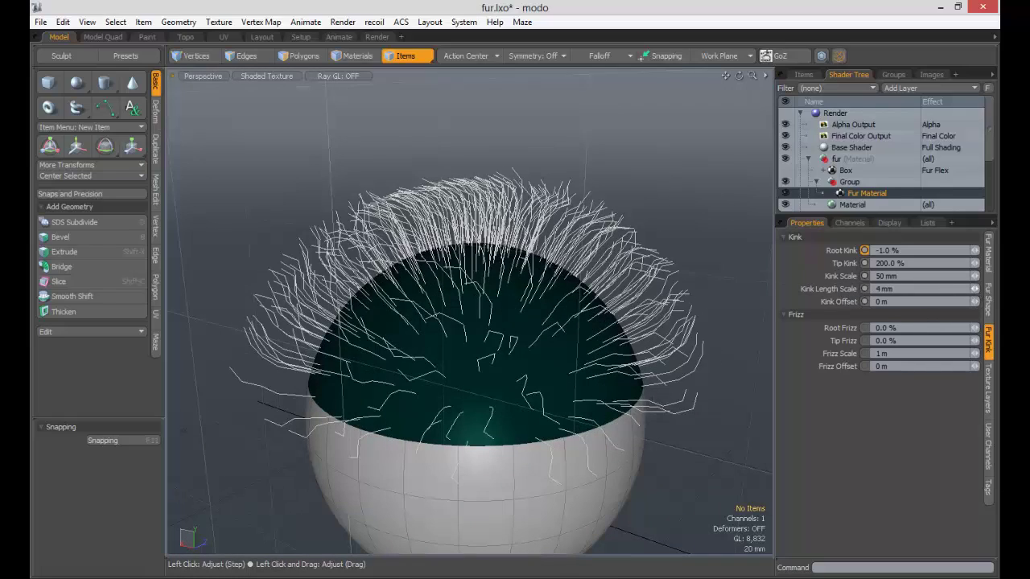
Set the Kink Scale to 50 mm and the Kink Length Scale to 4.6 mm, examining the hairs up close.
left_click_drag(974, 288, 981, 289)
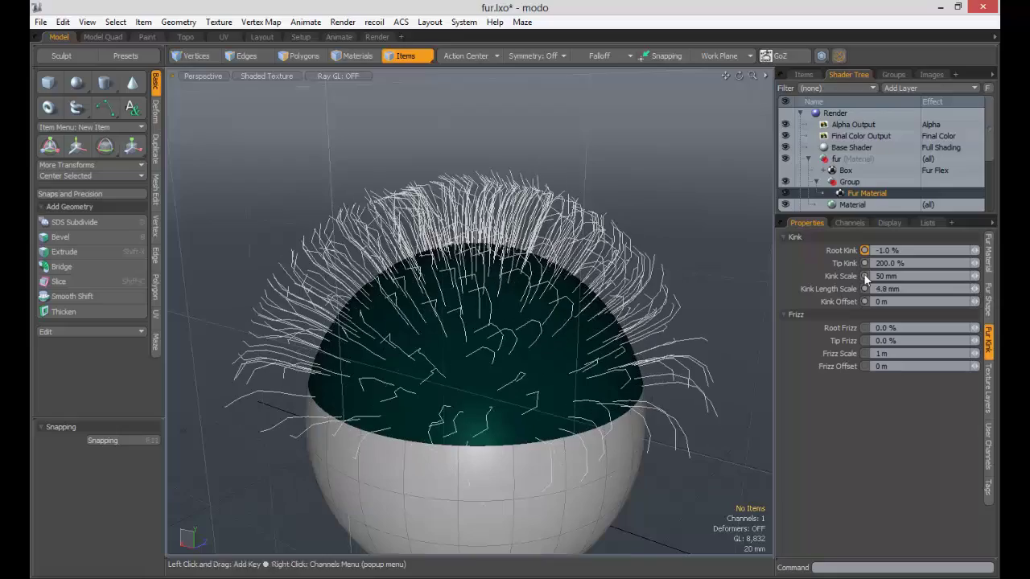
left_click_drag(534, 305, 521, 335, "alt")
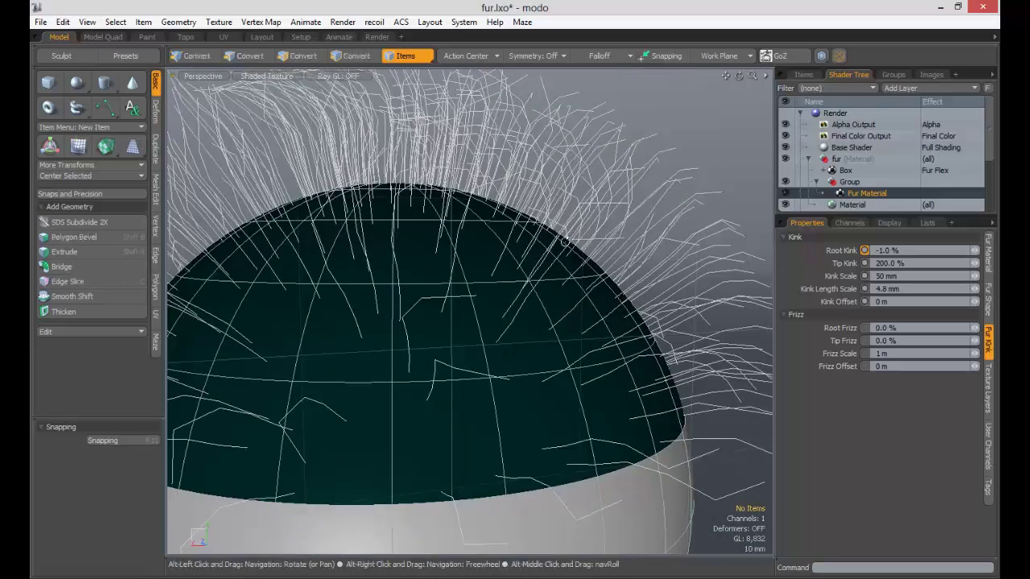
left_click_drag(566, 240, 612, 273, "alt")
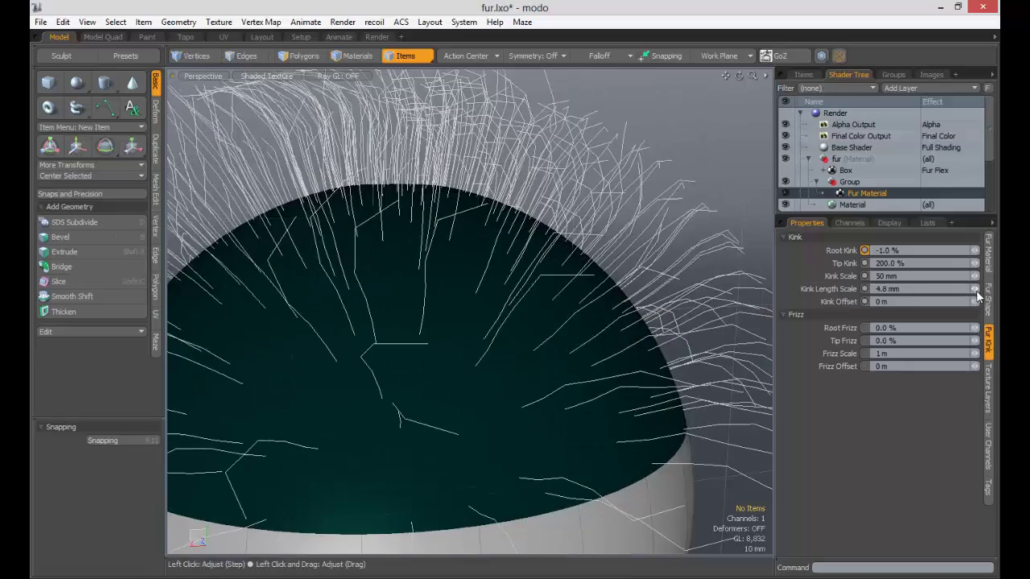
mouse_move(976, 291)
left_mouse_down()
mouse_move(966, 291)
mouse_move(975, 291)
left_mouse_up()
left_click_drag(660, 300, 596, 301, "ctrl+alt")
left_click_drag(595, 301, 635, 309, "alt")
Reset the Root Kink, Tip Kink, Kink Scale and Kink Length Scale of the Fur Material to 0.
left_click_drag(902, 249, 761, 234)
type("0")
key("Tab")
type("0")
key("Tab")
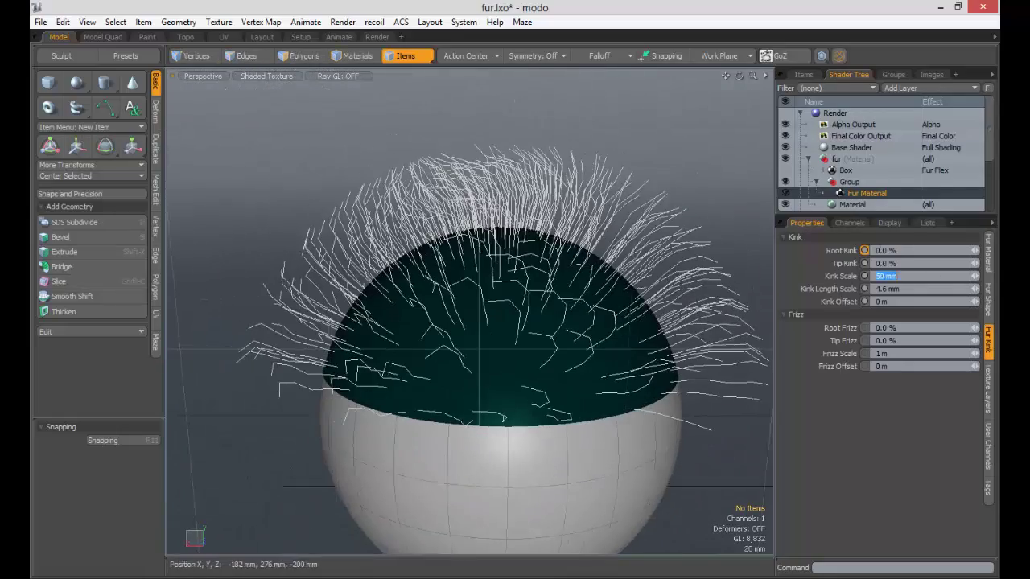
type("0")
key("Tab")
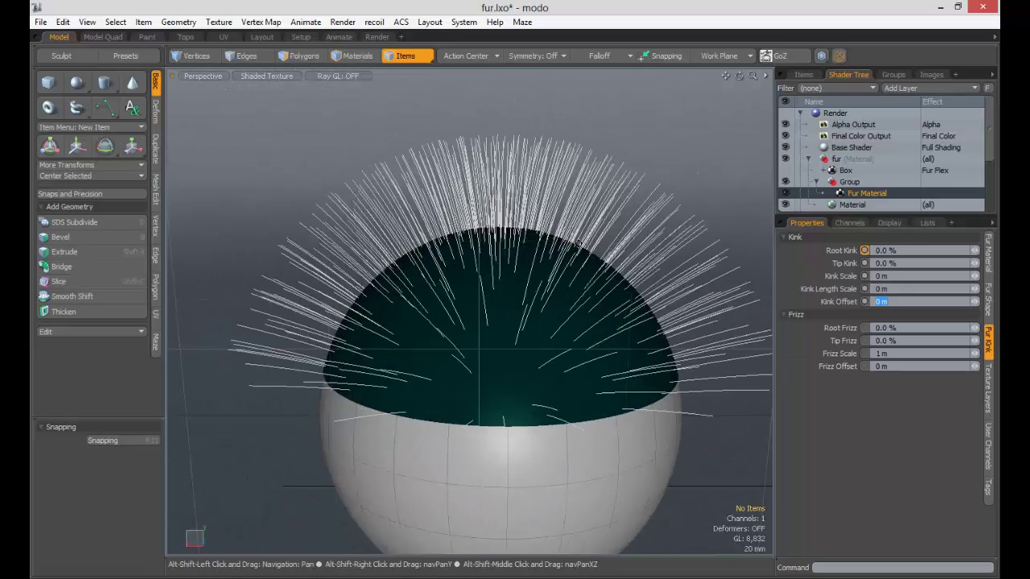
Set the fur's Root Frizz to 10%, Tip Frizz to 126% and Frizz Scale to 391 mm.
left_click_drag(692, 338, 628, 326, "alt+shift")
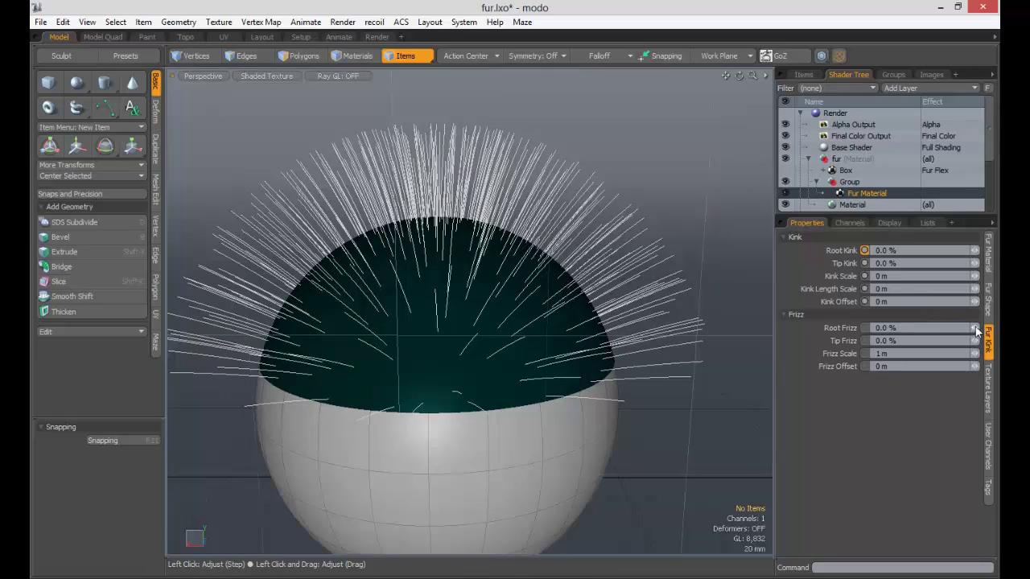
left_click_drag(976, 330, 1029, 341)
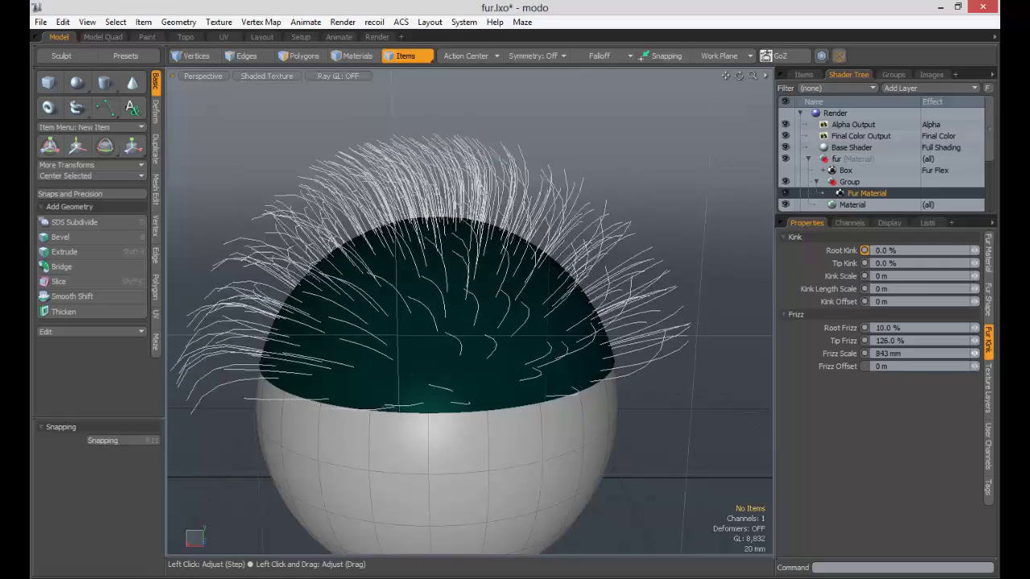
left_click_drag(974, 354, 835, 371)
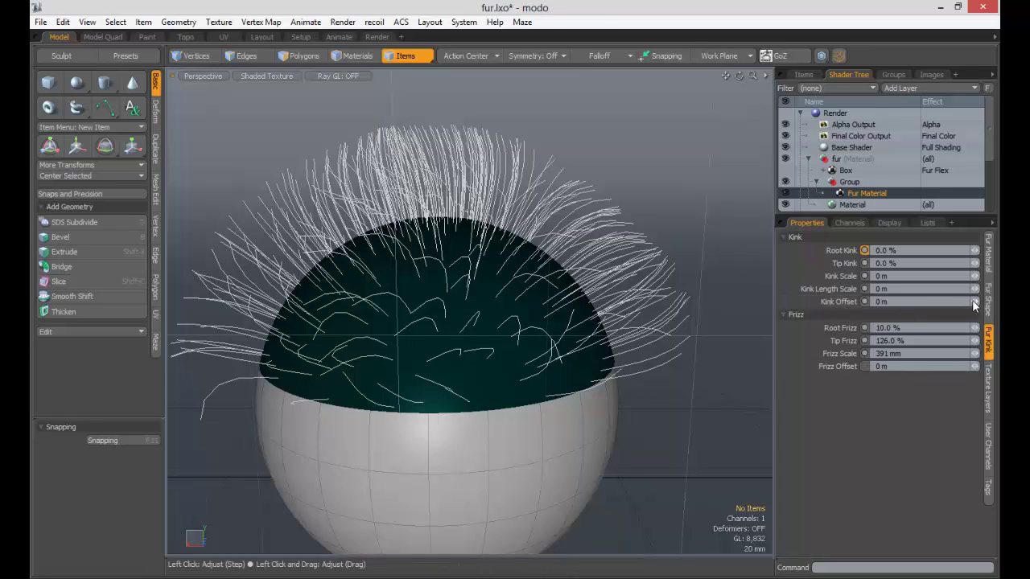
Set the Kink Offset of the Fur Material to 5 m.
left_click_drag(974, 301, 741, 258)
type("5")
key("Tab")
Try a Frizz Offset of 5 m on the fur and raise it to 10 m.
left_click(902, 366)
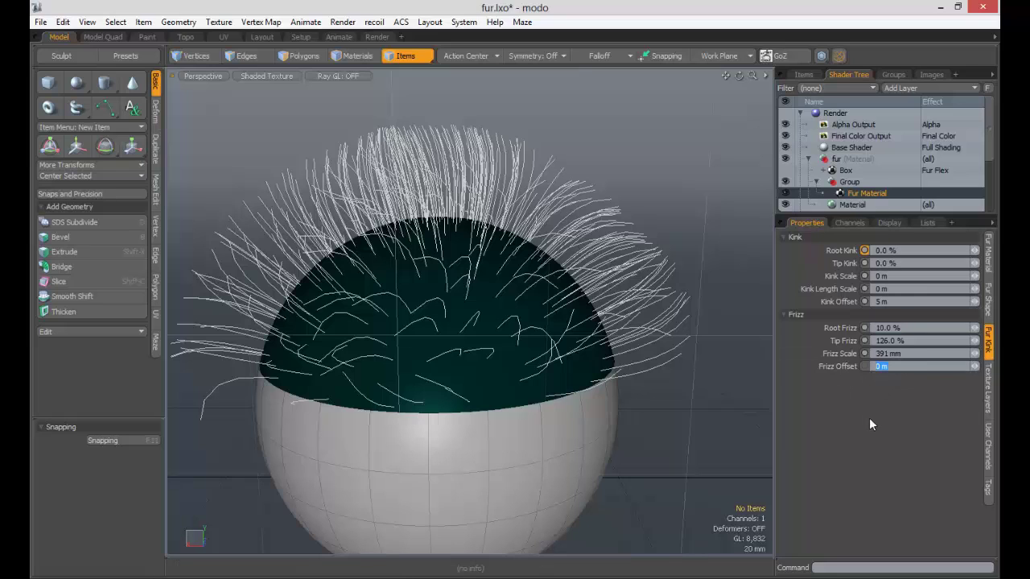
type("5")
key("Return")
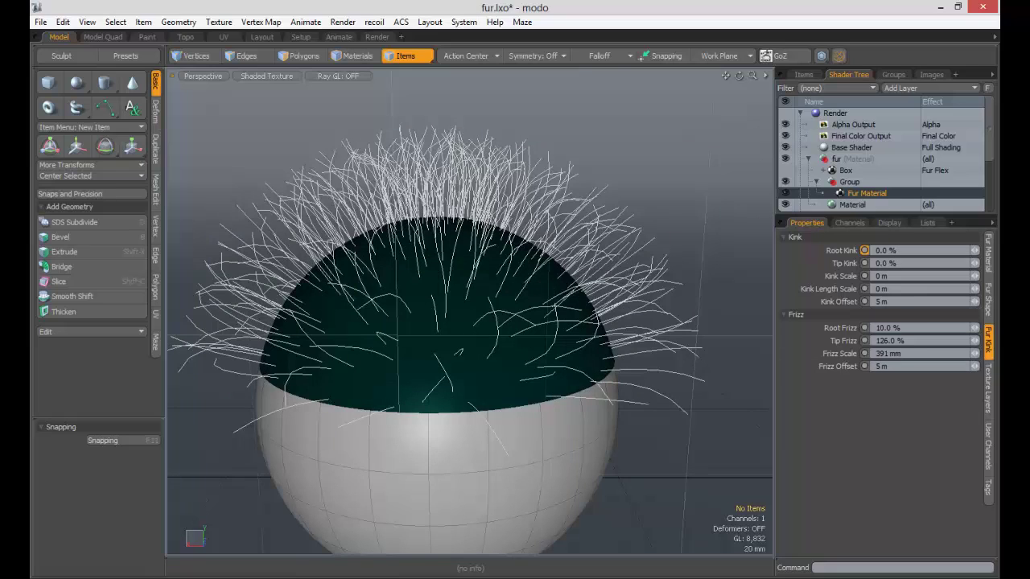
left_click(843, 366)
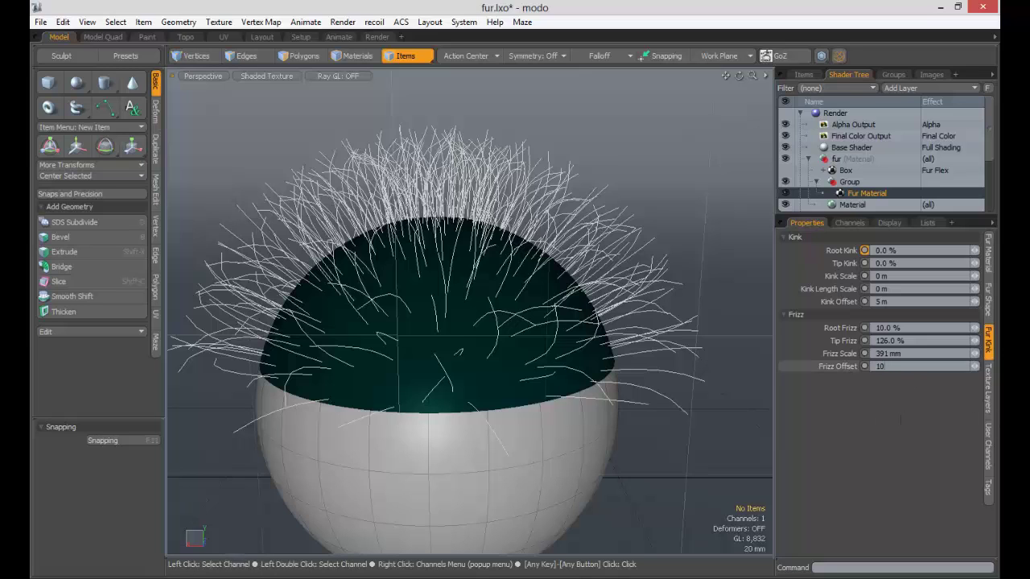
key("Return")
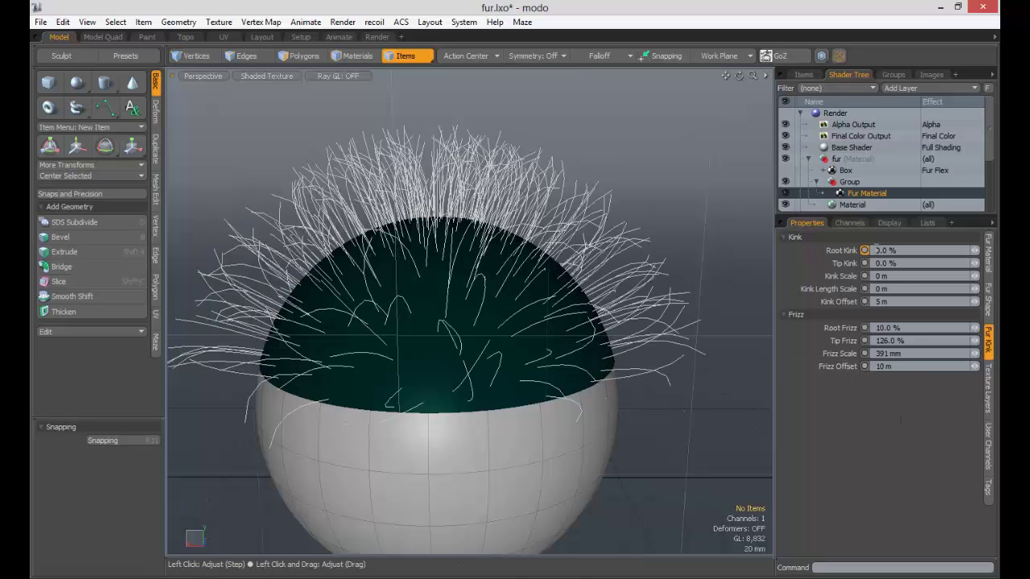
Set both the Root Kink and the Tip Kink of the Fur Material to 50%.
left_click(864, 251)
type("5")
left_click(890, 264)
left_click_drag(904, 252, 835, 234)
type("50")
key("Tab")
type("50")
key("Tab")
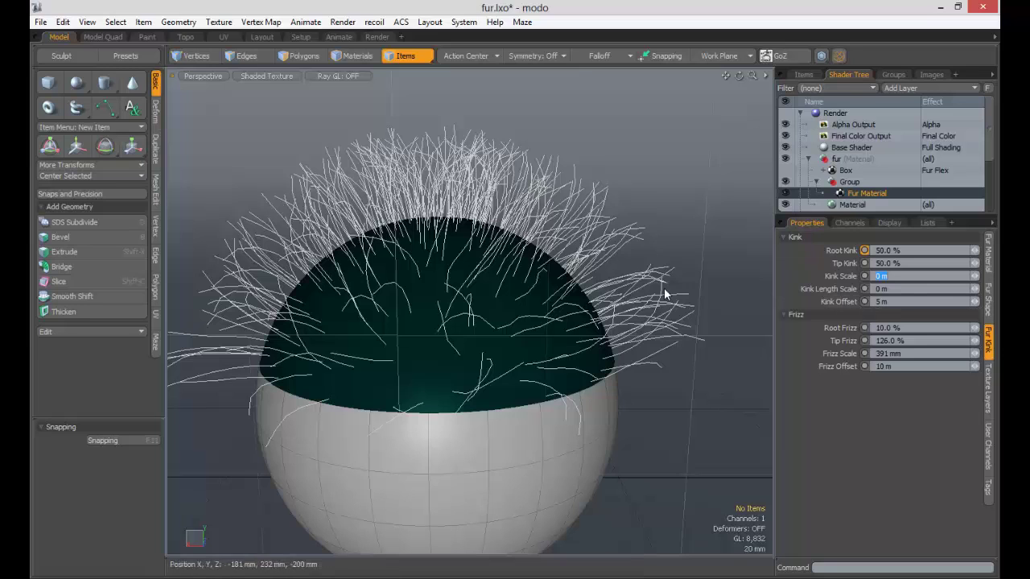
Try a Kink Offset of 1 m to compare the hair pattern, and return it to 5 m.
key("Tab")
key("Tab")
type("1")
key("Tab")
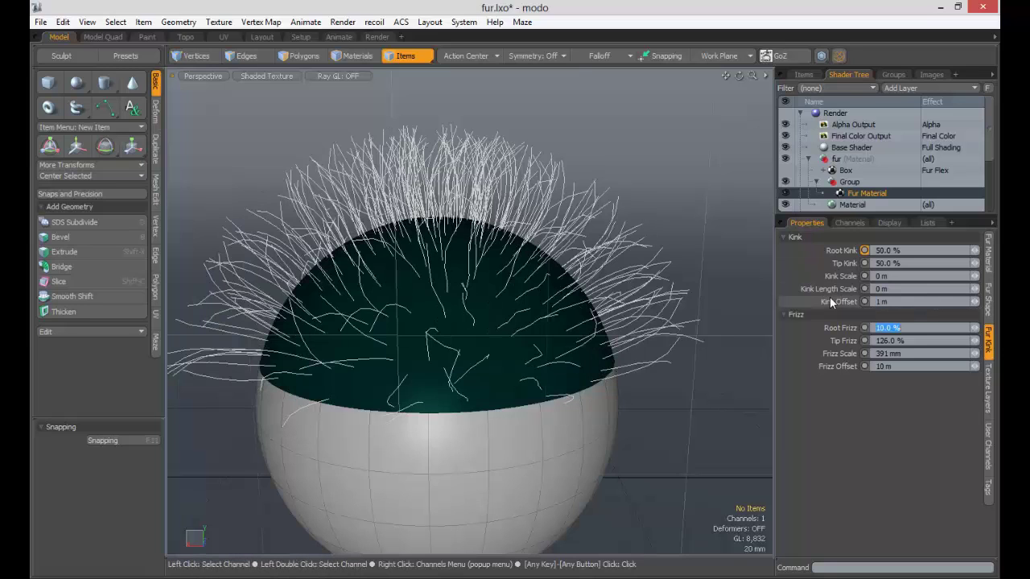
left_click(900, 303)
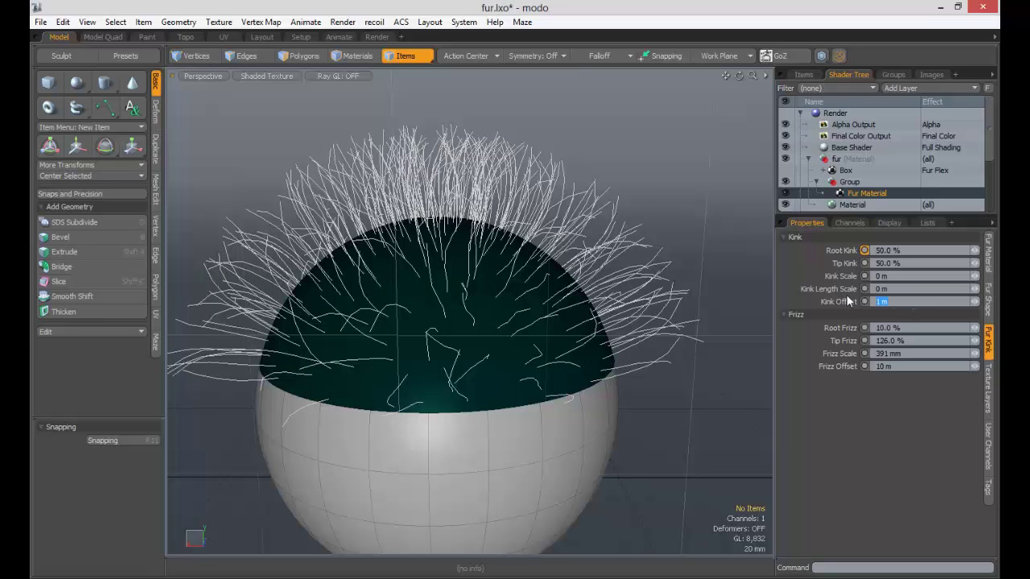
type("5")
key("Tab")
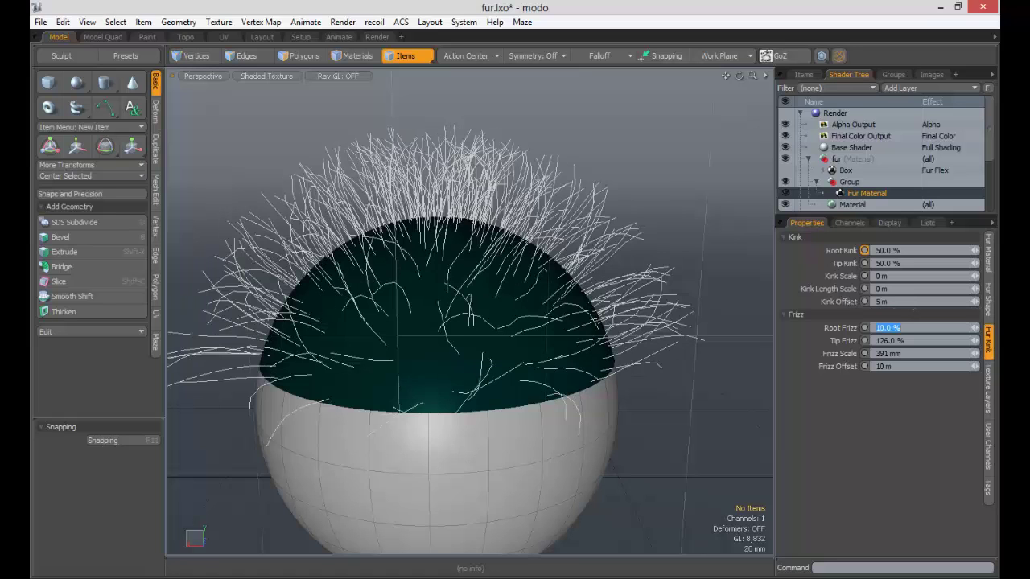